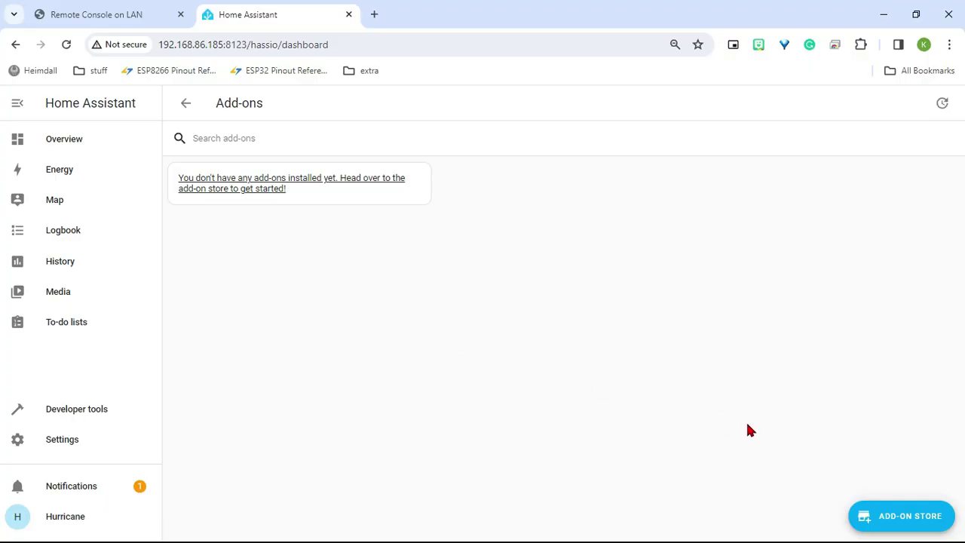
Install the Mosquitto broker add-on from the Add-on Store and enable its watchdog.
left_click(894, 528)
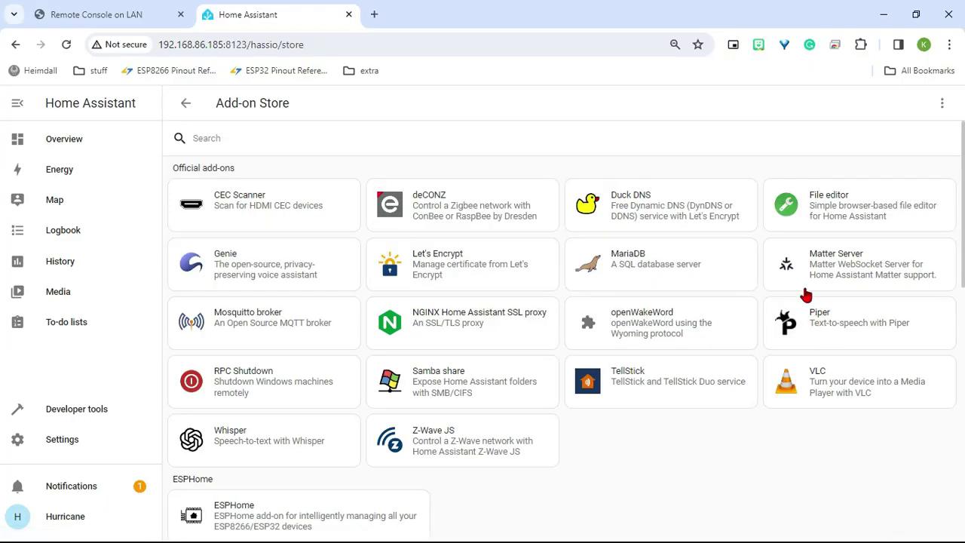
left_click(292, 335)
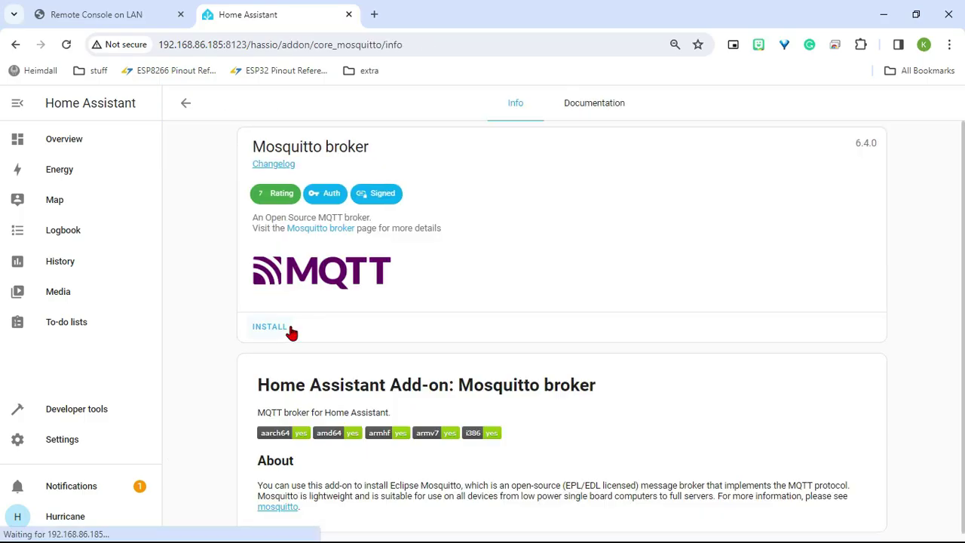
left_click(280, 330)
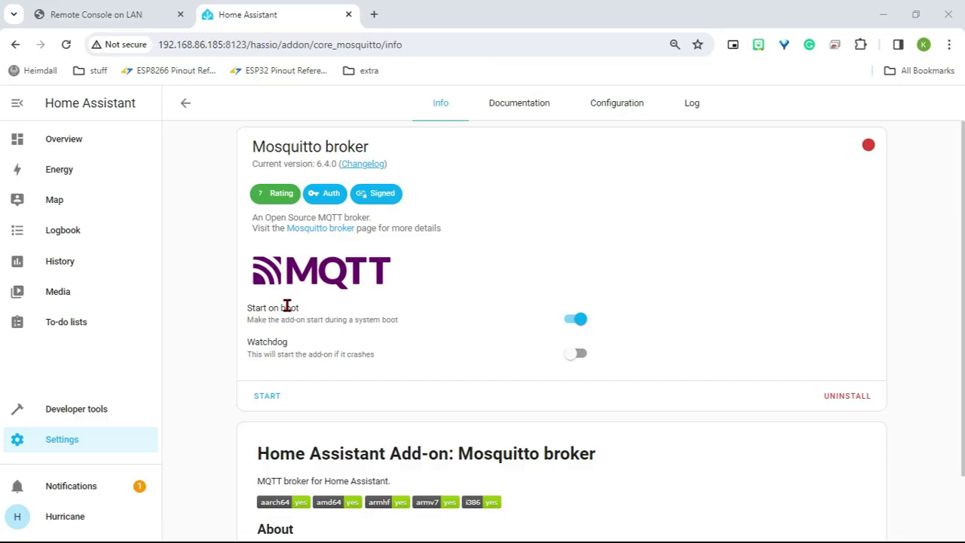
left_click(574, 354)
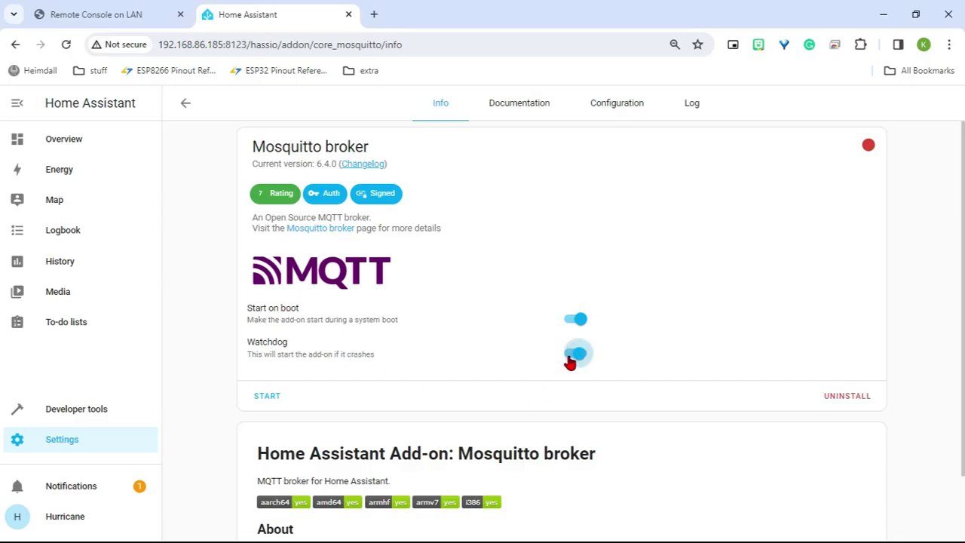
Change the broker's Customize option from active: false to active: true and save the configuration.
left_click(620, 121)
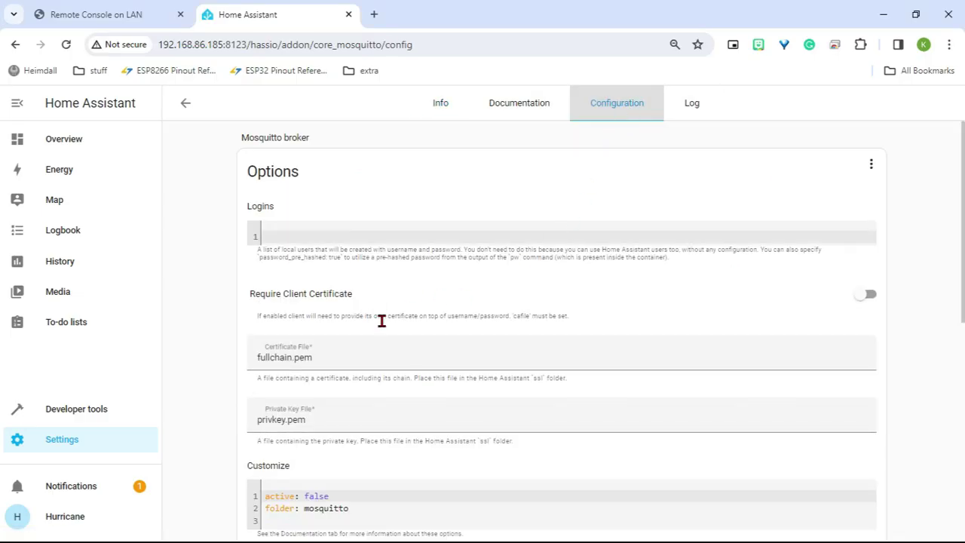
scroll(336, 362, "down", 2)
left_click(341, 356)
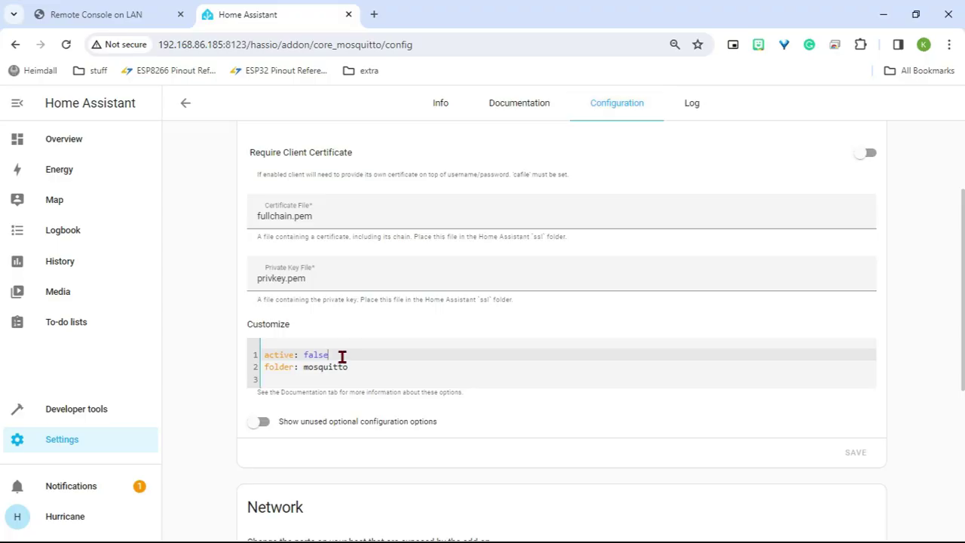
key("BackSpace")
key("BackSpace")
key("BackSpace")
scroll(249, 432, "down", 2)
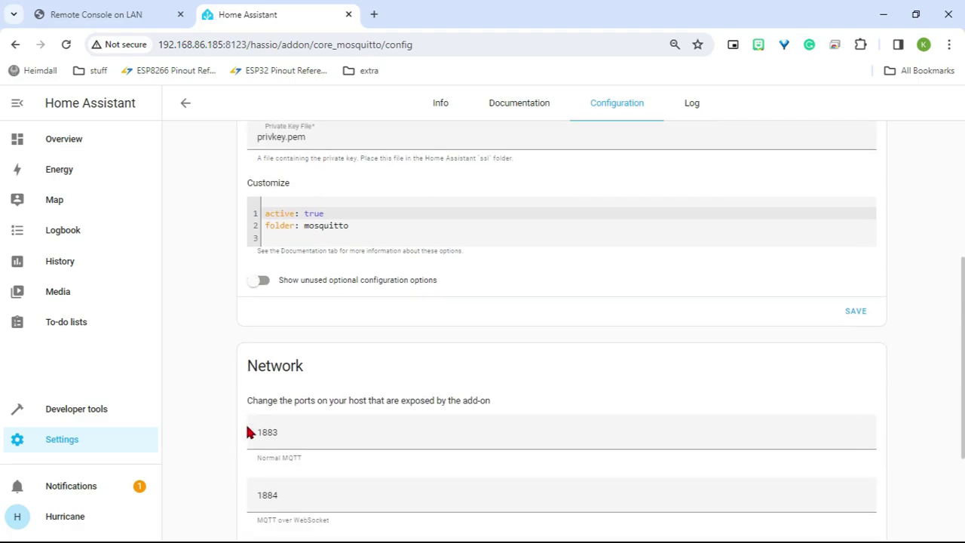
scroll(249, 432, "down", 2)
scroll(249, 473, "up", 1)
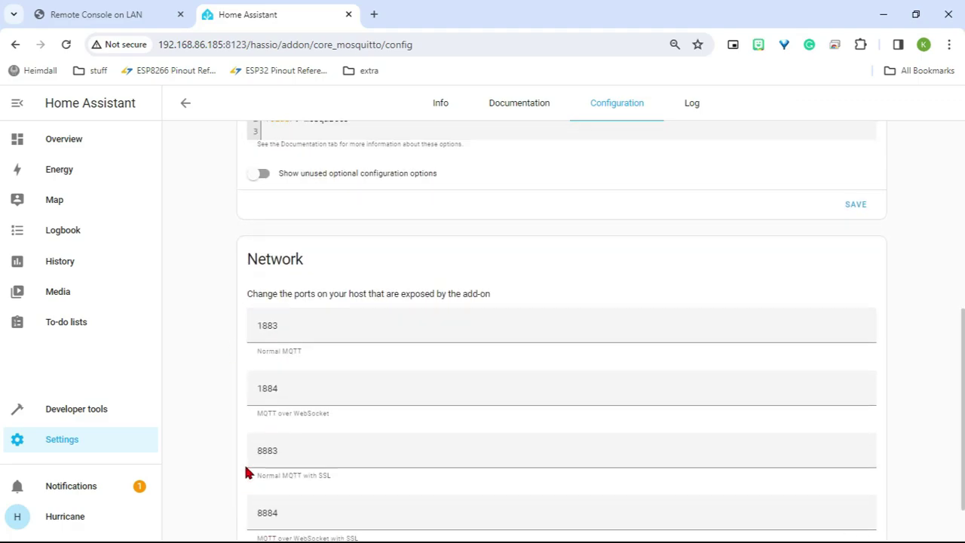
scroll(248, 473, "up", 2)
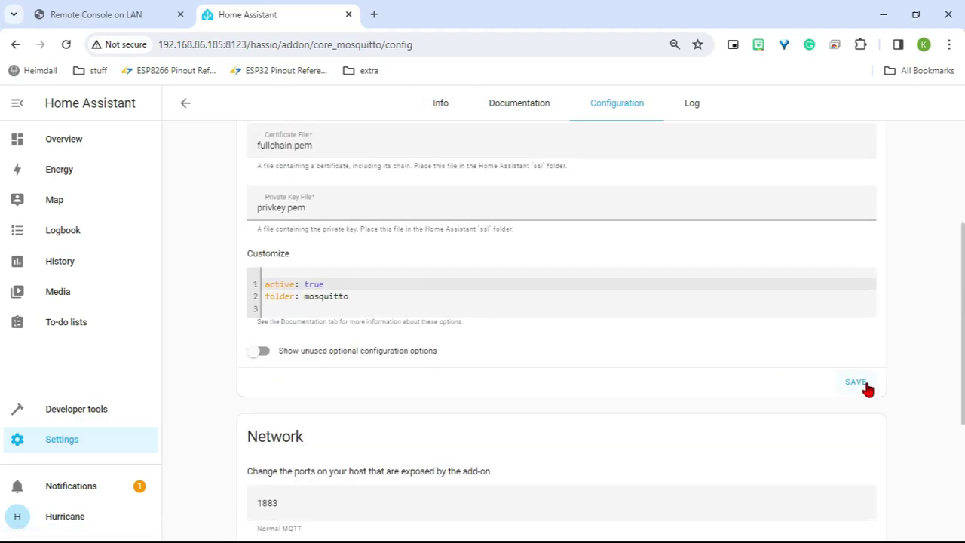
left_click(865, 384)
left_click(446, 109)
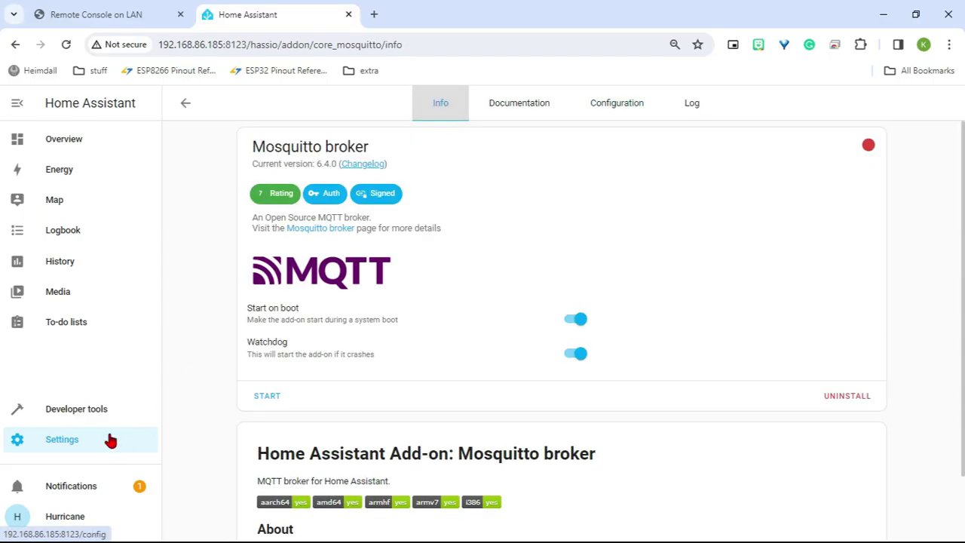
Turn on Advanced mode in the current user's profile.
left_click(108, 441)
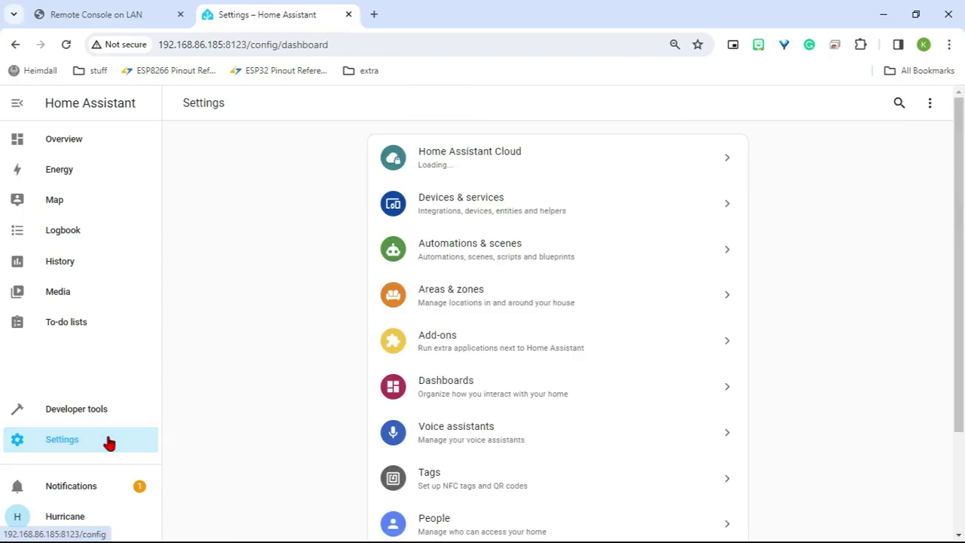
scroll(476, 473, "down", 1)
left_click(476, 471)
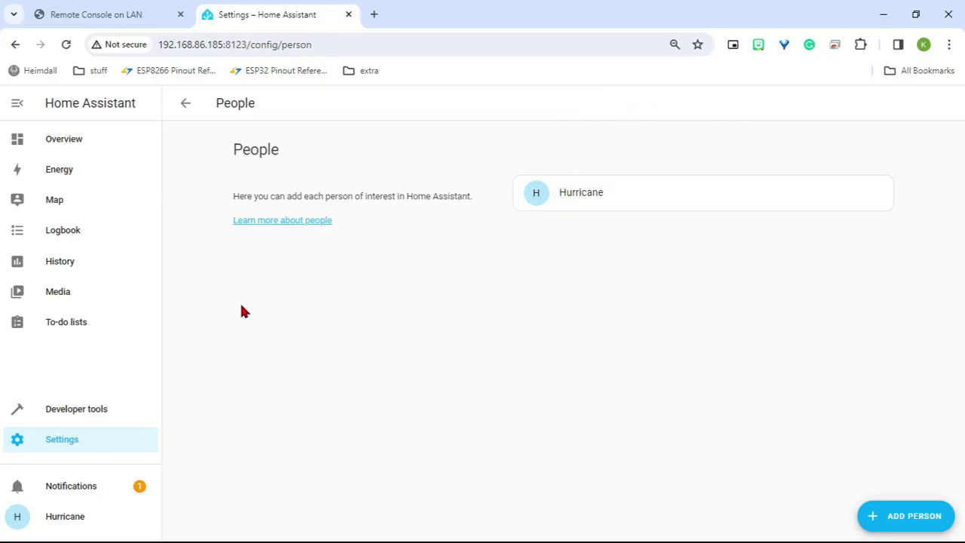
left_click(64, 520)
scroll(522, 398, "down", 5)
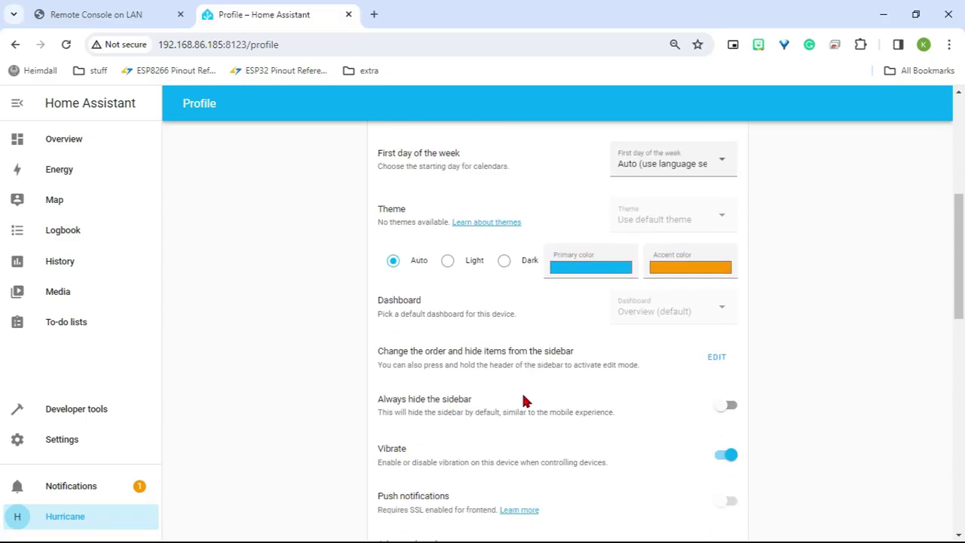
scroll(526, 401, "down", 3)
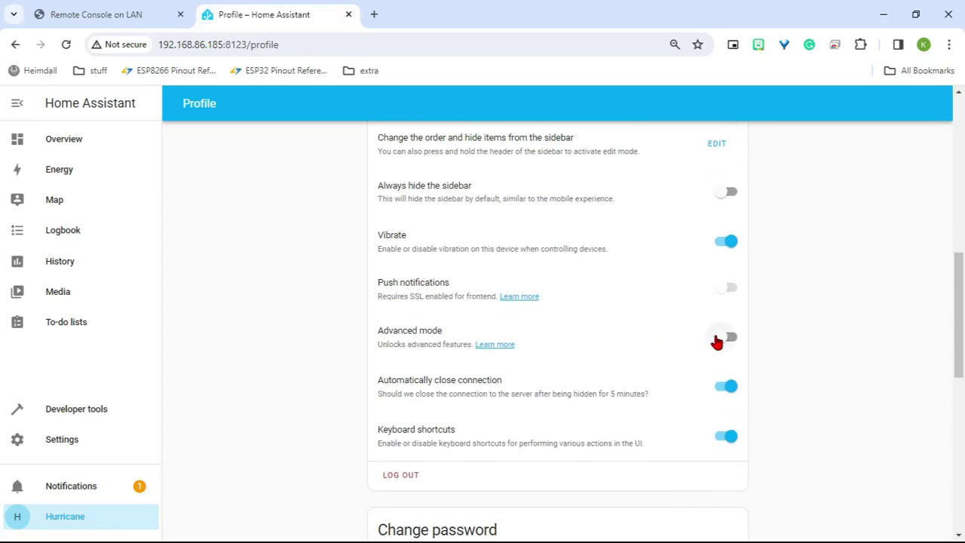
left_click(717, 340)
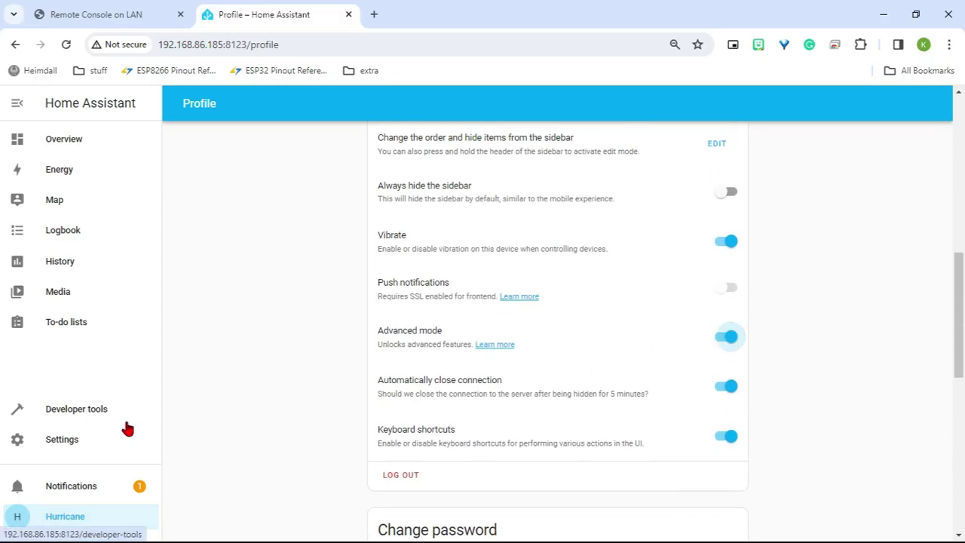
Show the Users list under Settings > People.
left_click(93, 445)
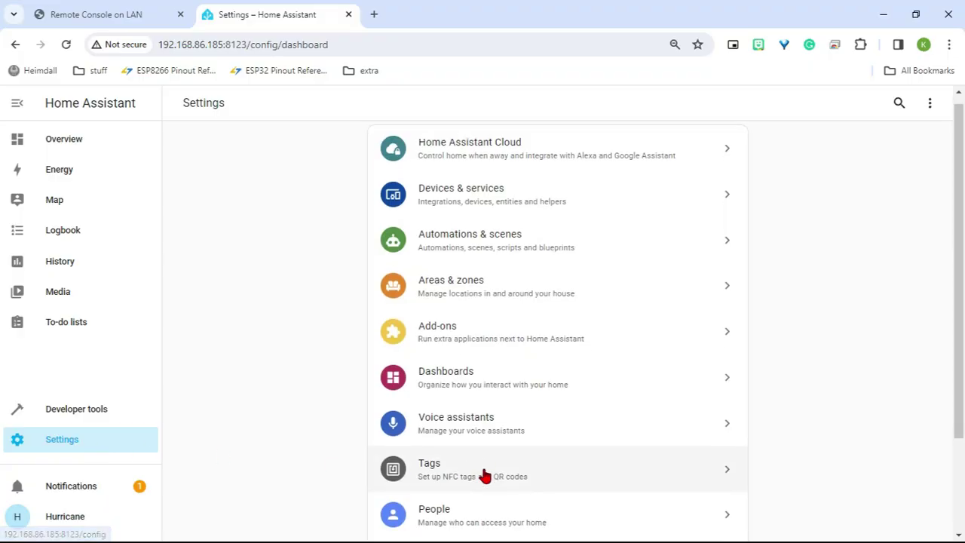
scroll(483, 475, "down", 2)
left_click(485, 388)
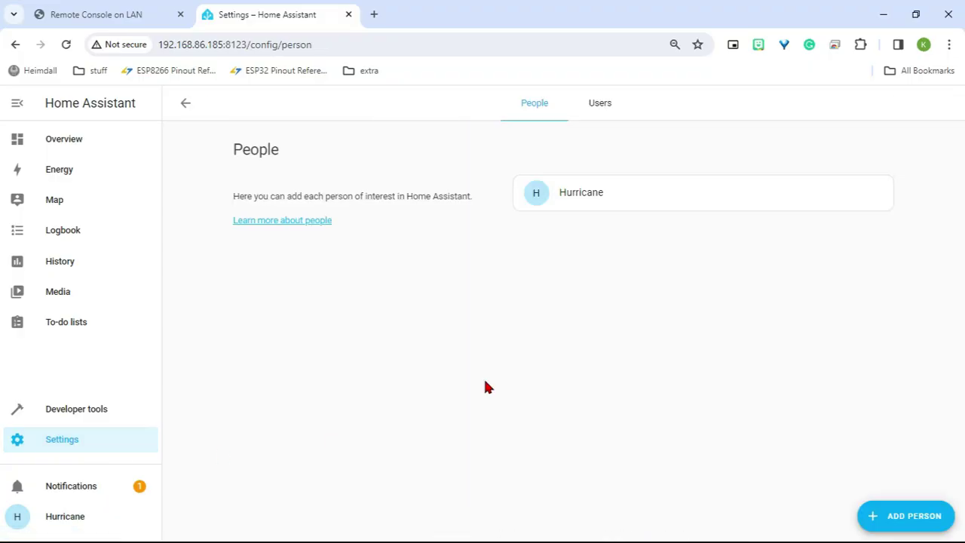
left_click(602, 112)
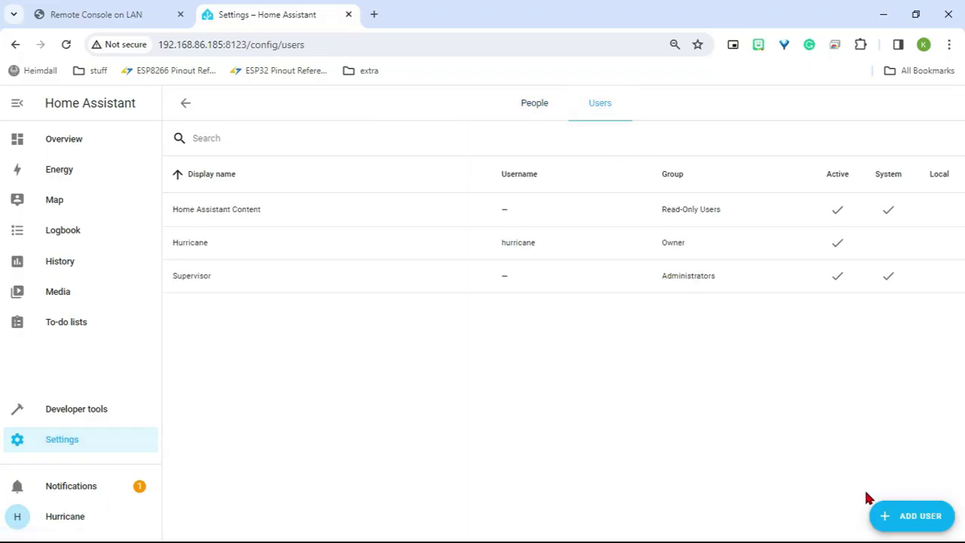
Create administrator user 'MQTT USER' with username mqtt-user and a password.
left_click(914, 518)
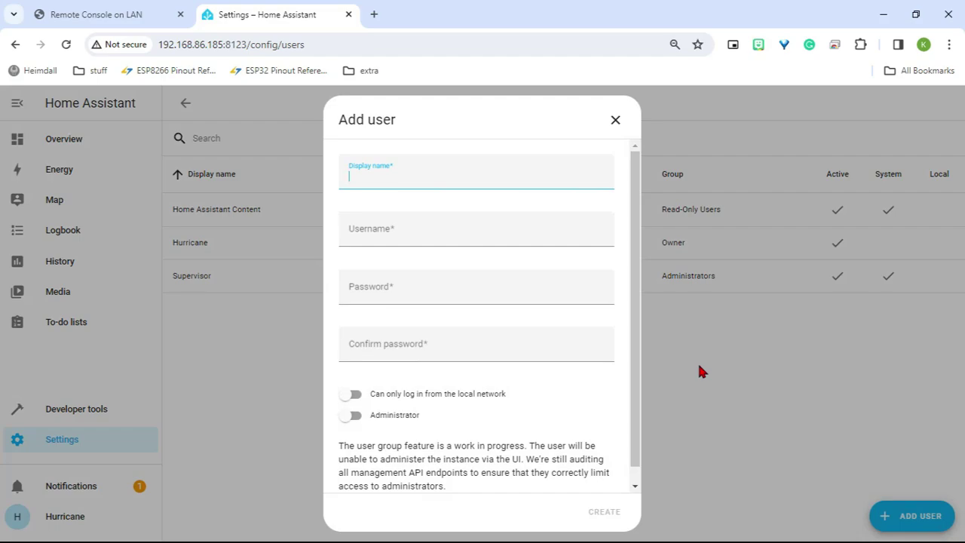
type("MQTT USERQ")
key("shift+Tab")
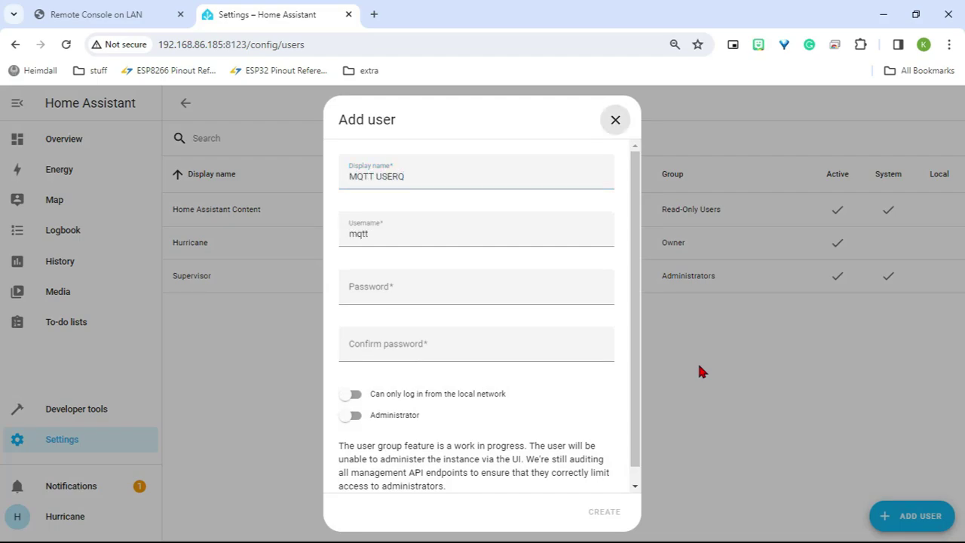
left_click(449, 237)
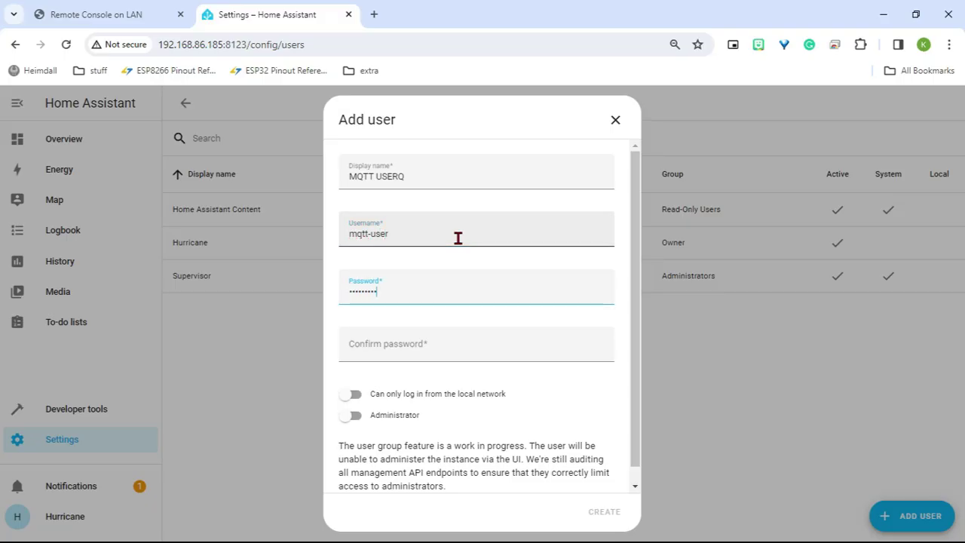
type("****")
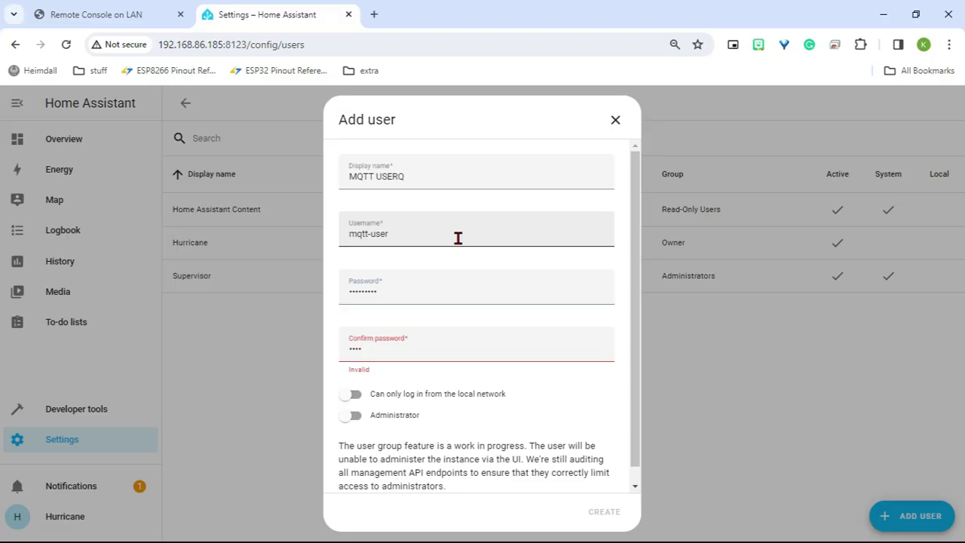
type("*****")
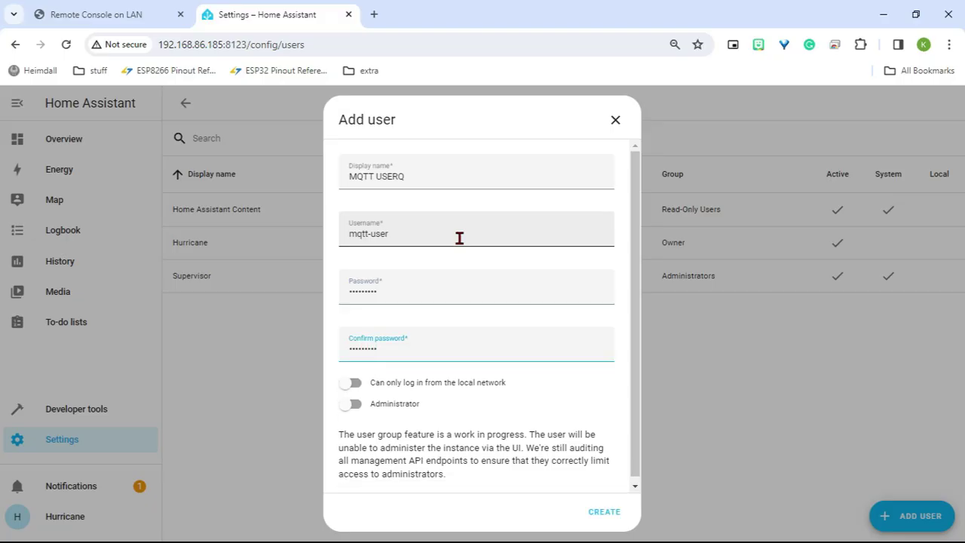
left_click(354, 405)
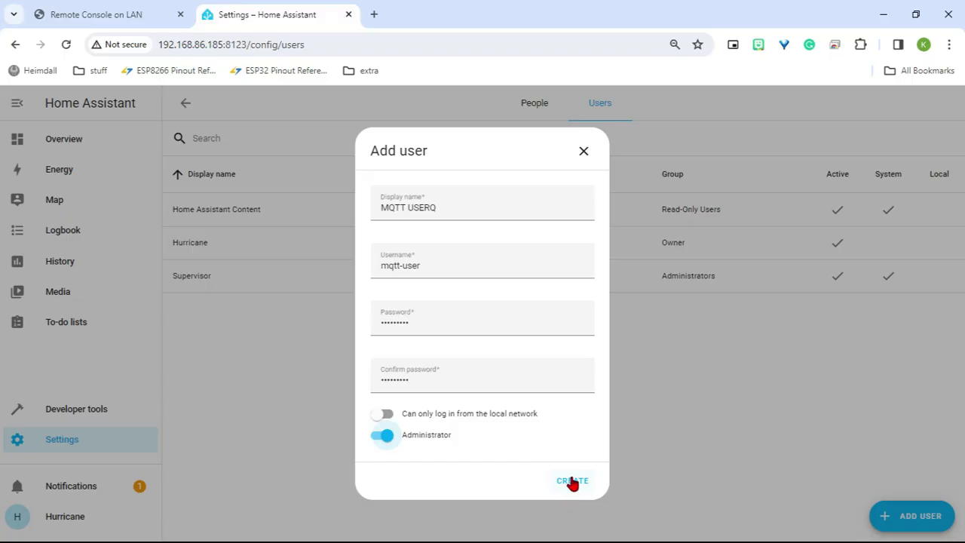
left_click(492, 208)
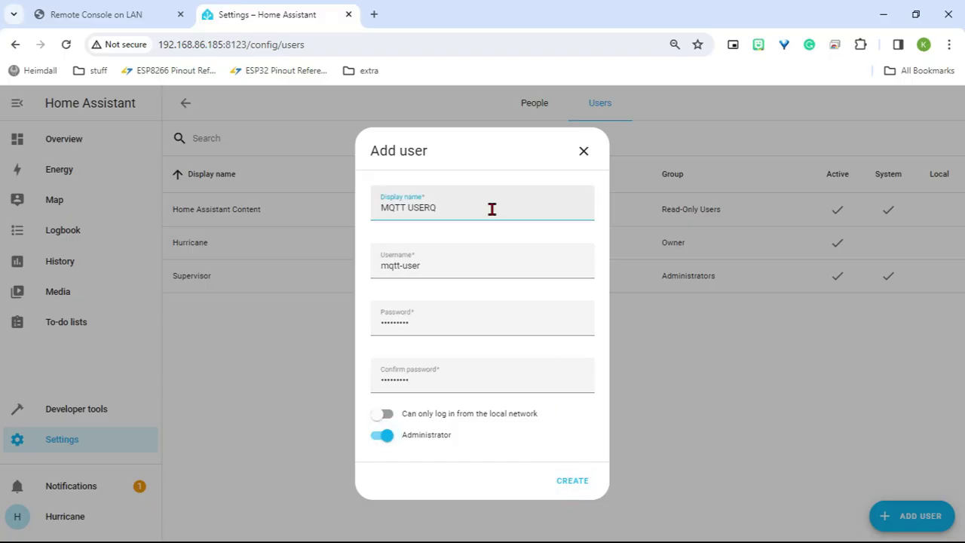
left_click(565, 479)
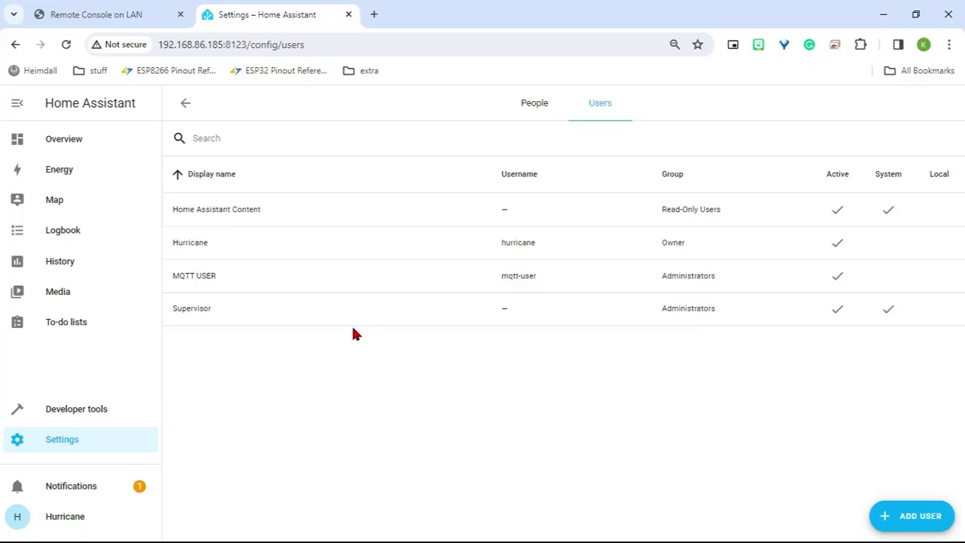
left_click(122, 449)
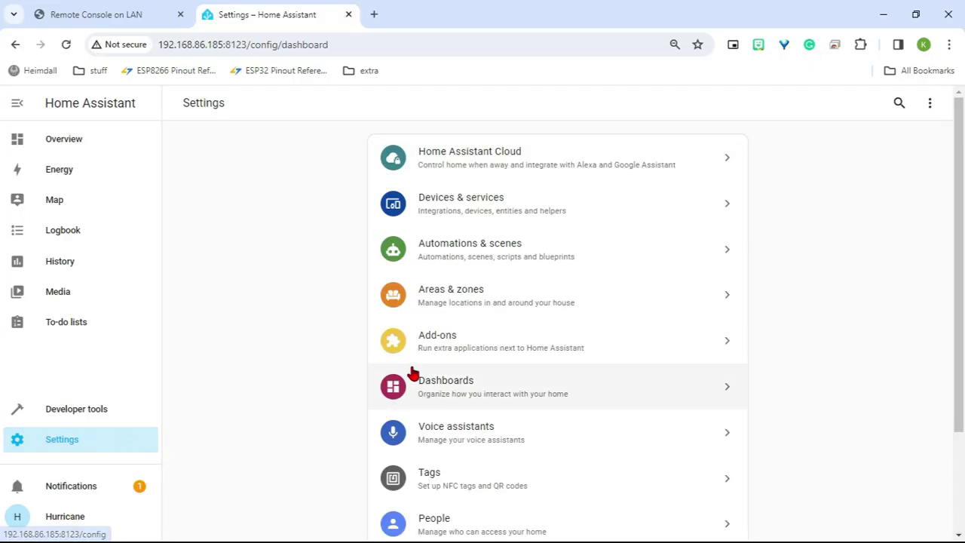
Install the File editor add-on from the Add-on Store.
left_click(448, 333)
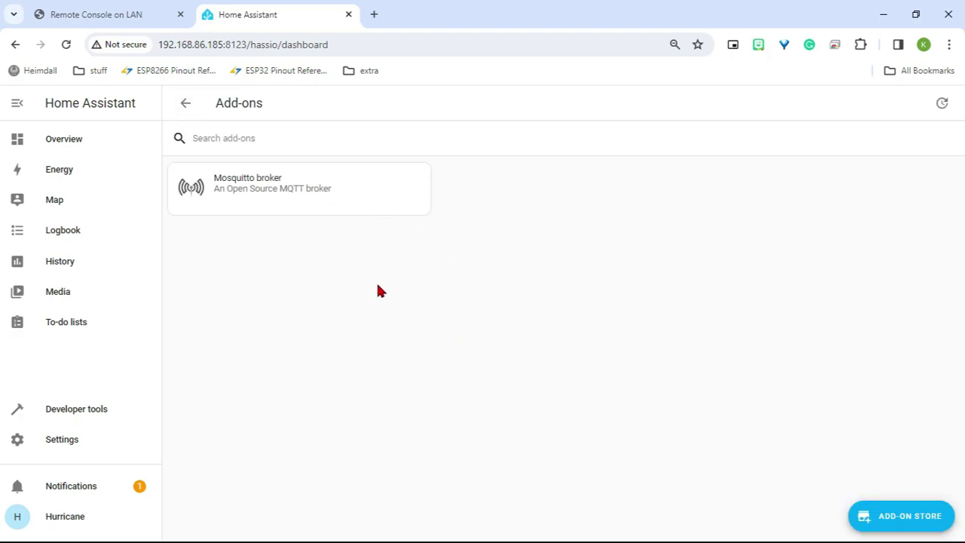
left_click(862, 516)
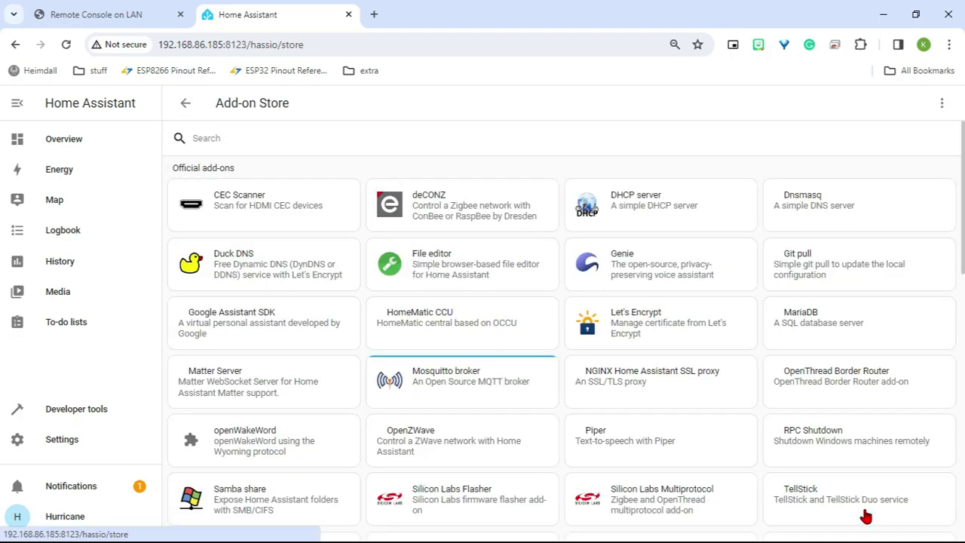
left_click(439, 267)
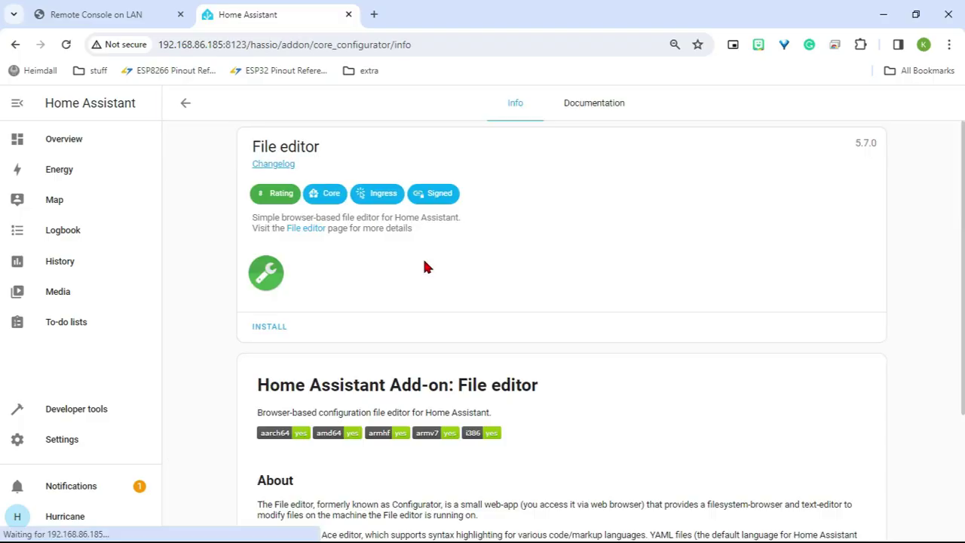
left_click(270, 328)
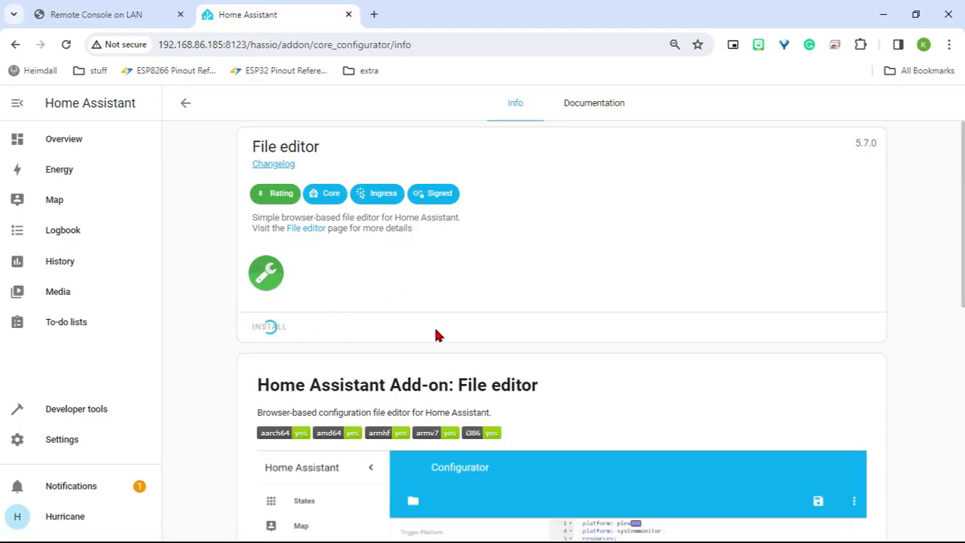
left_click(185, 103)
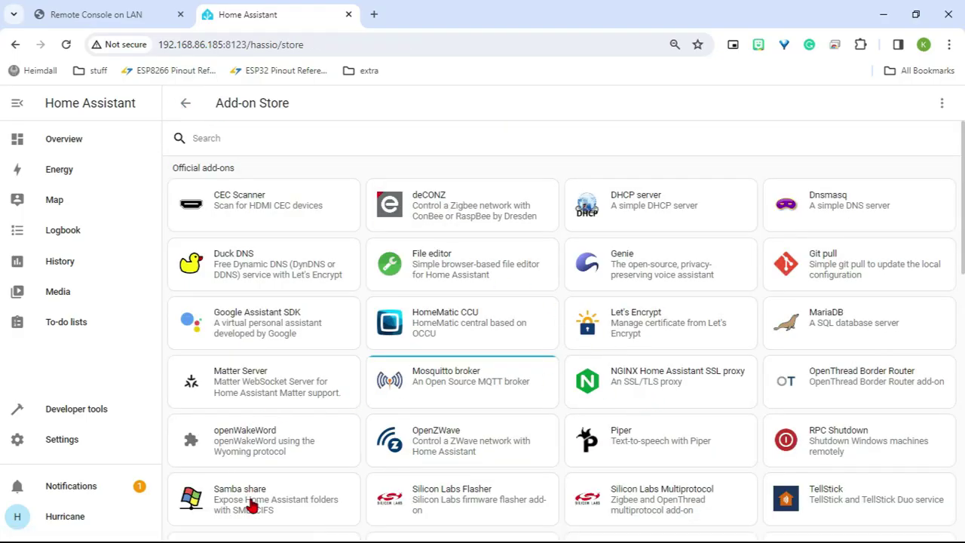
Install the Samba share add-on and save a password in its configuration.
left_click(291, 509)
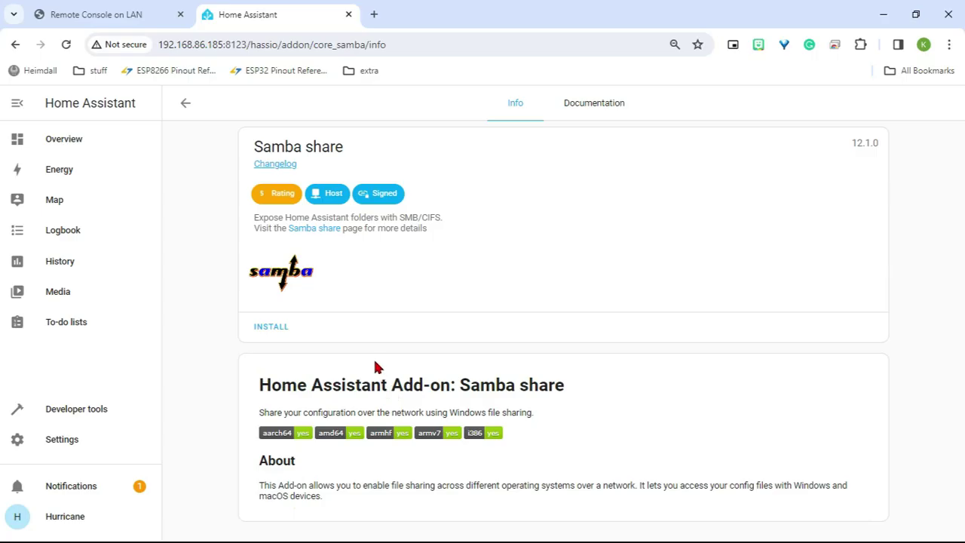
left_click(280, 331)
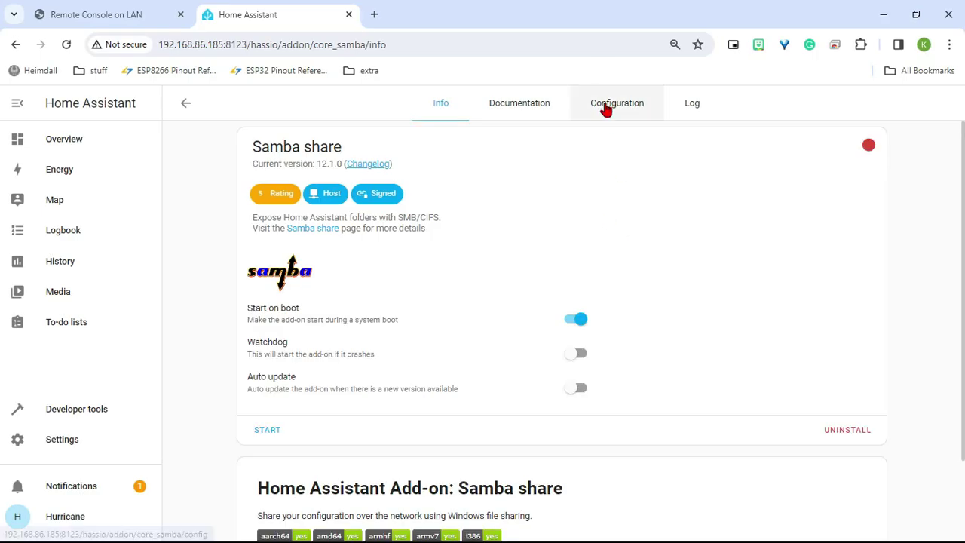
left_click(606, 109)
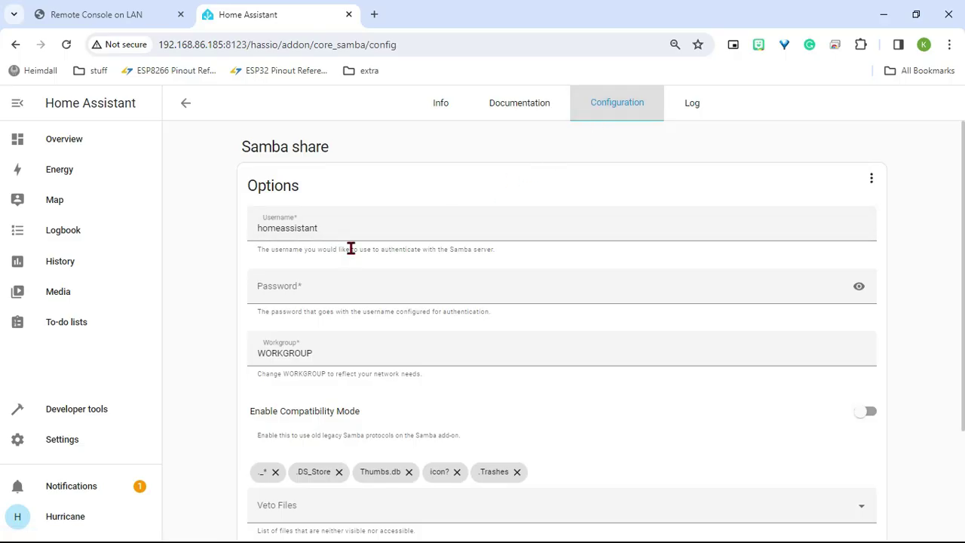
left_click(377, 227)
left_click(318, 294)
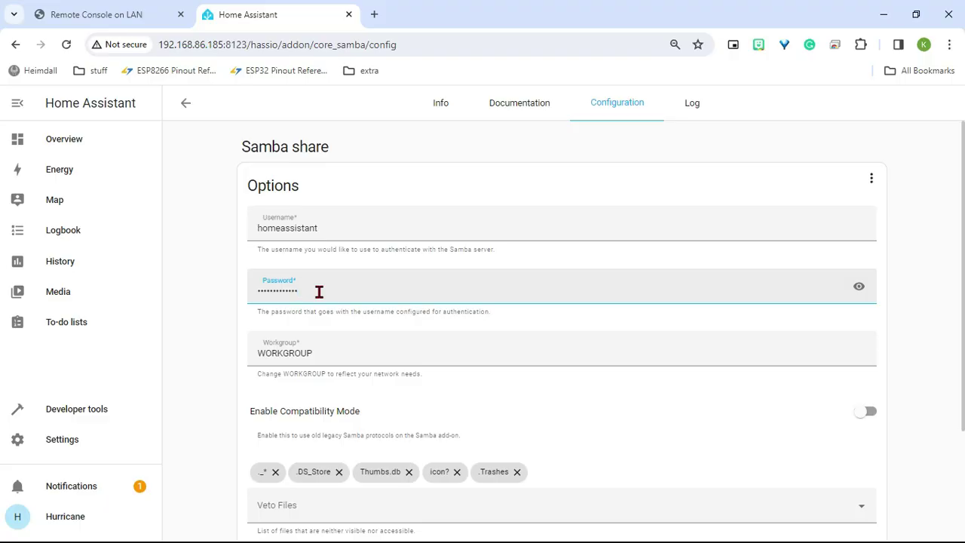
scroll(683, 335, "down", 2)
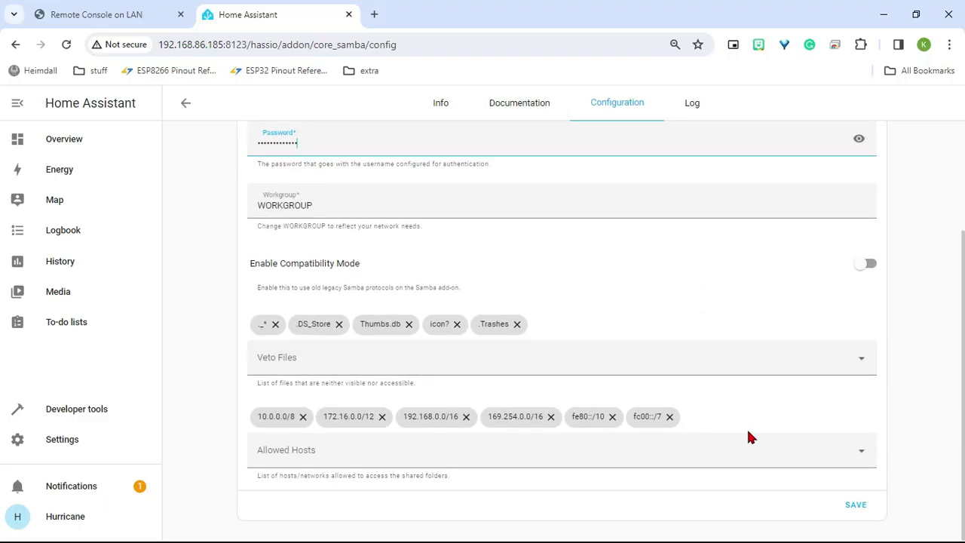
left_click(868, 510)
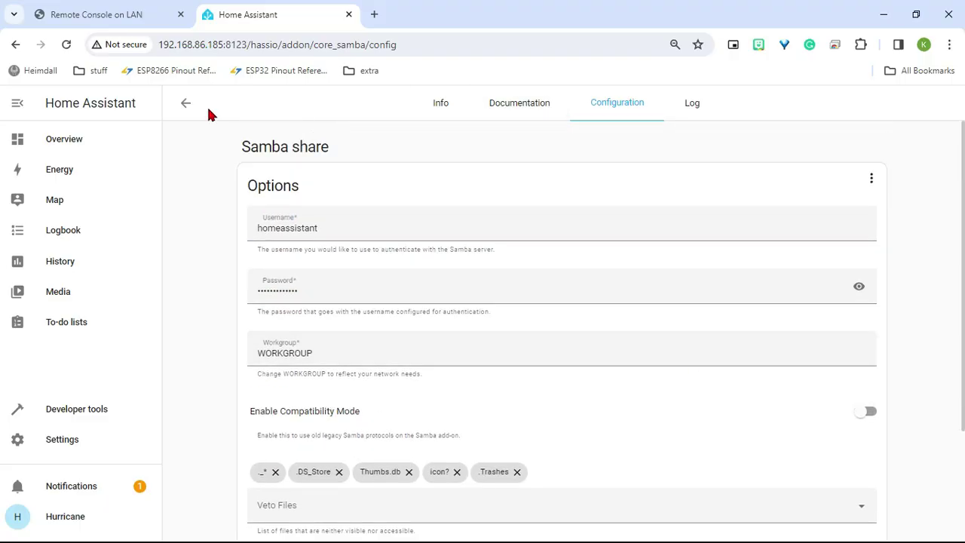
Enable the Samba share watchdog and start the add-on.
left_click(436, 102)
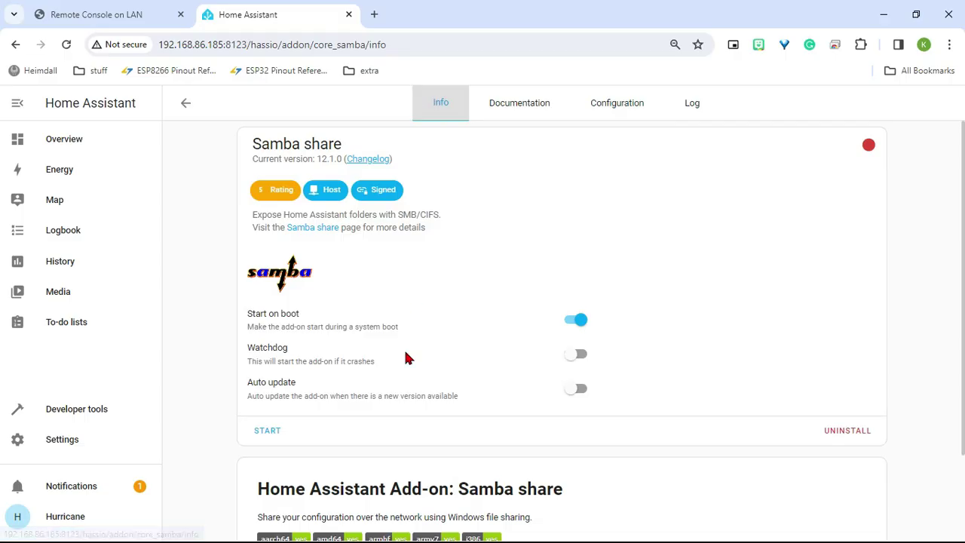
left_click(577, 355)
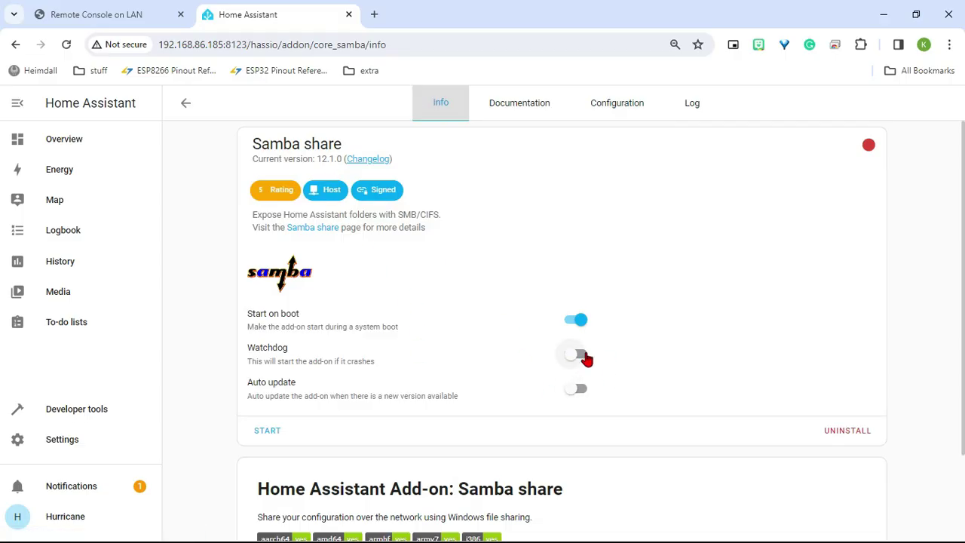
left_click(264, 438)
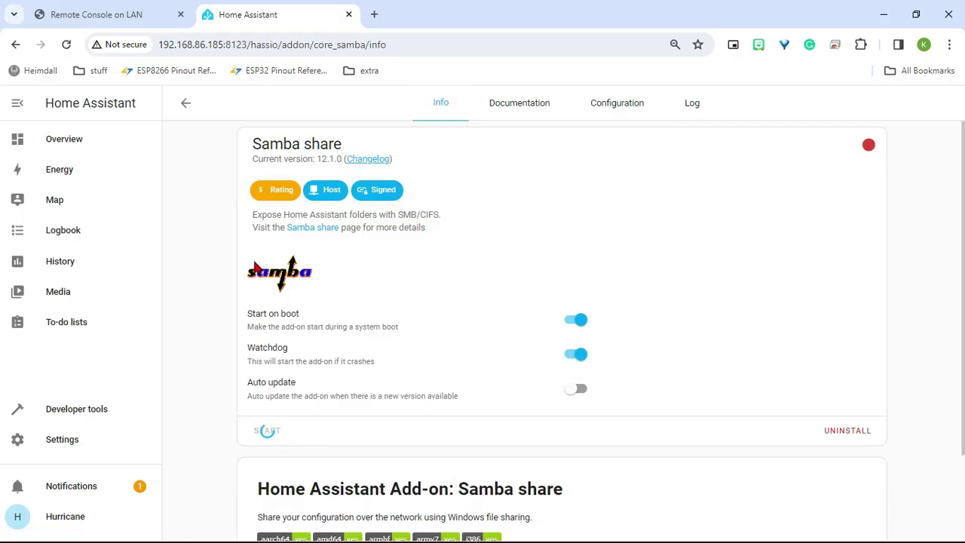
left_click(185, 104)
scroll(538, 363, "up", 1)
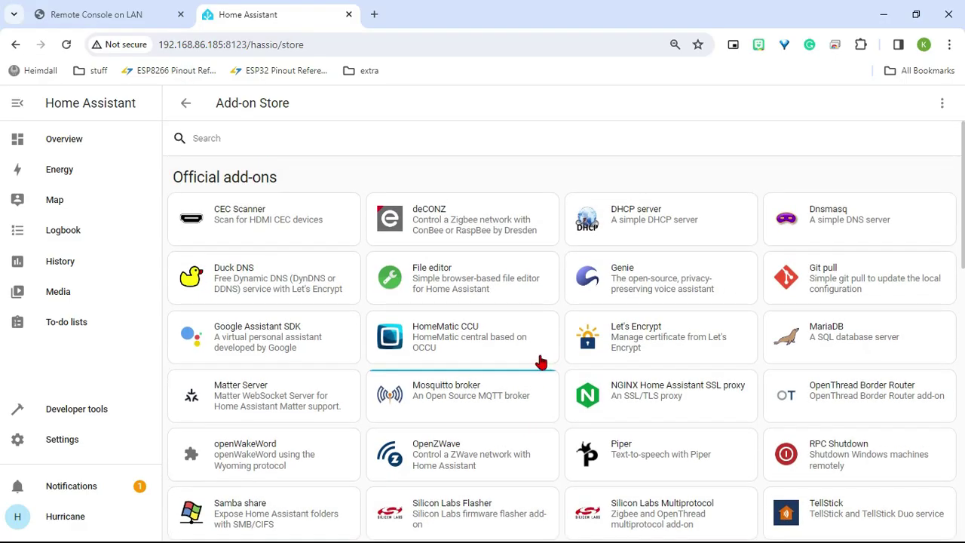
Enable File editor's watchdog and sidebar entry, start it, then switch to MQTT Explorer.
left_click(478, 282)
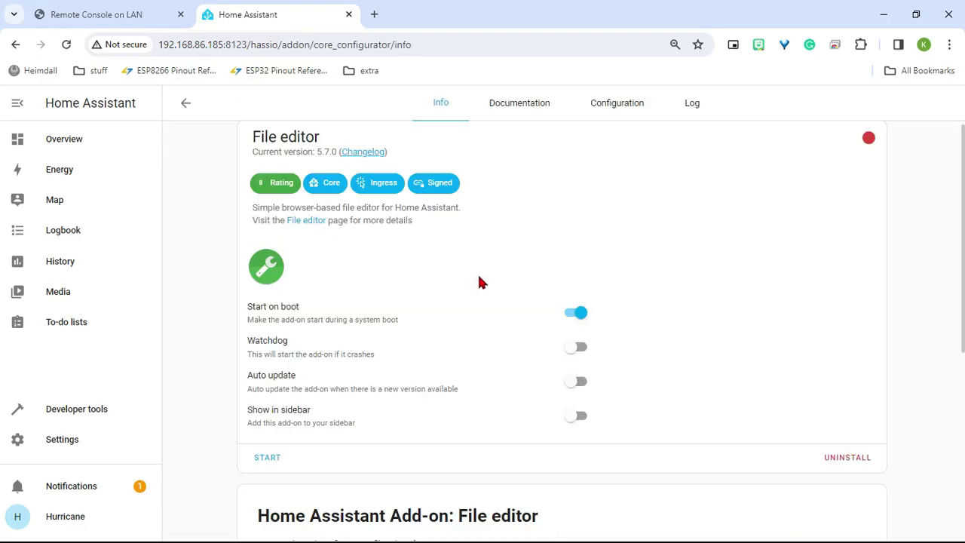
left_click(578, 351)
left_click(579, 420)
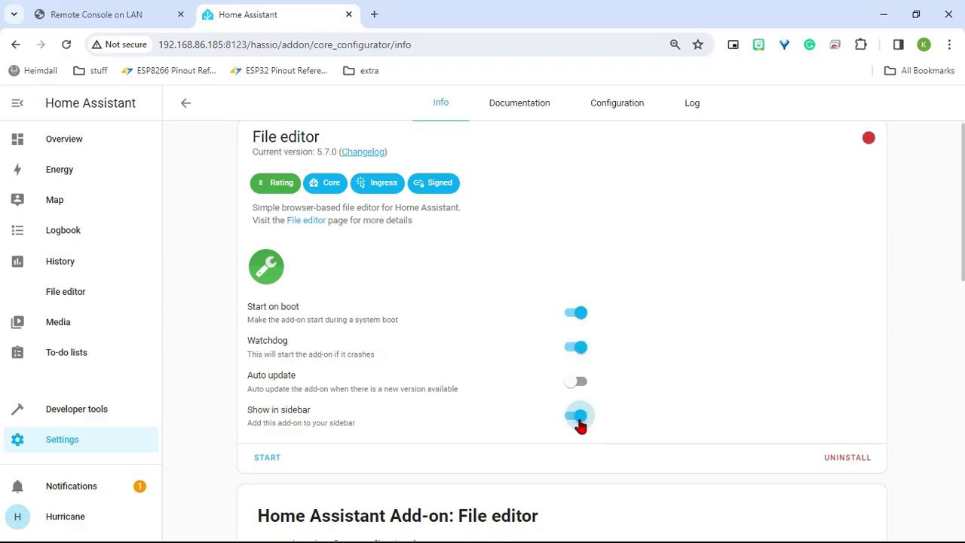
left_click(267, 457)
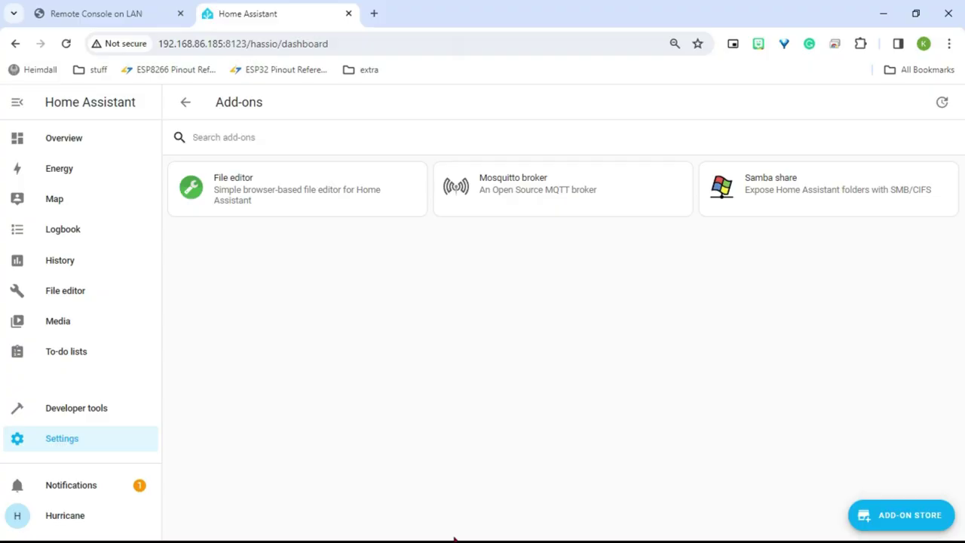
key("super")
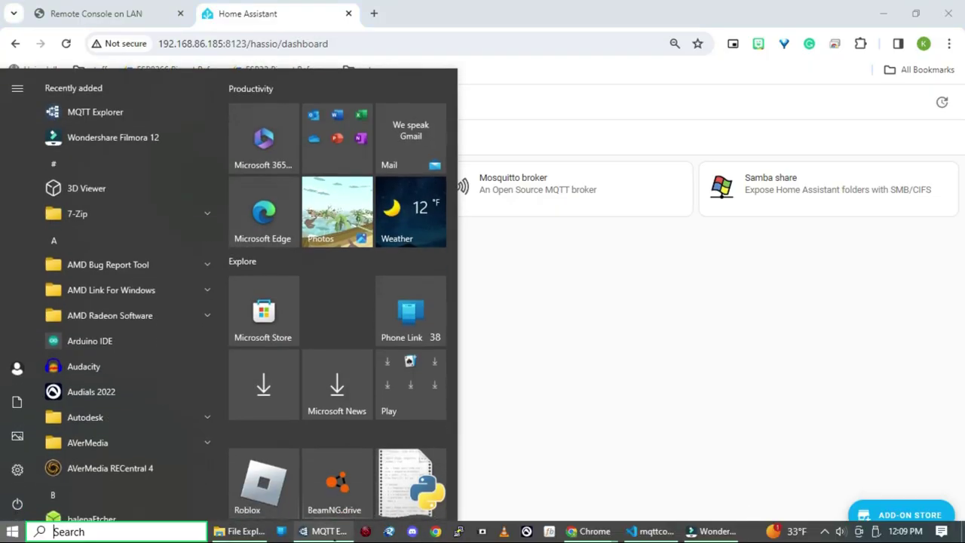
left_click(324, 530)
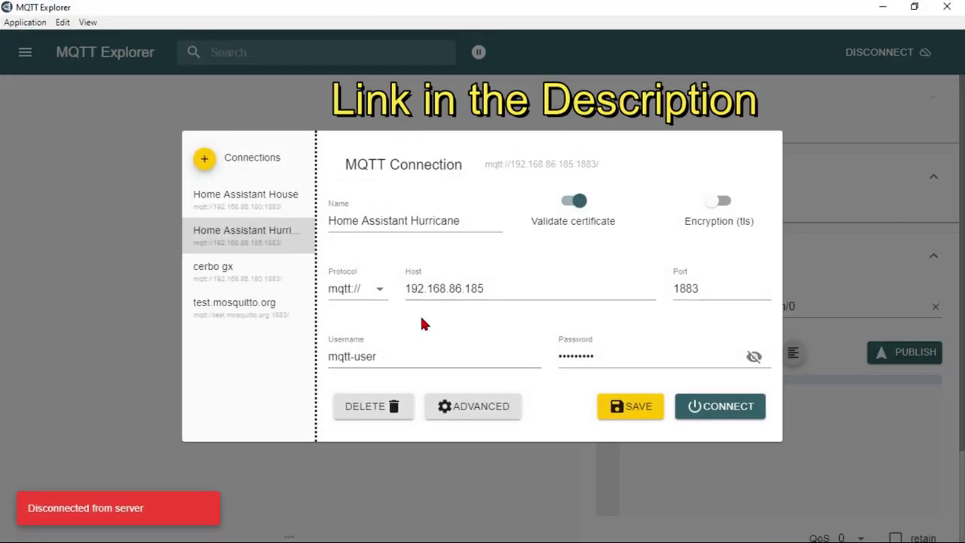
Minimize MQTT Explorer and show the Victron Remote Console on LAN page in Chrome.
left_click(881, 8)
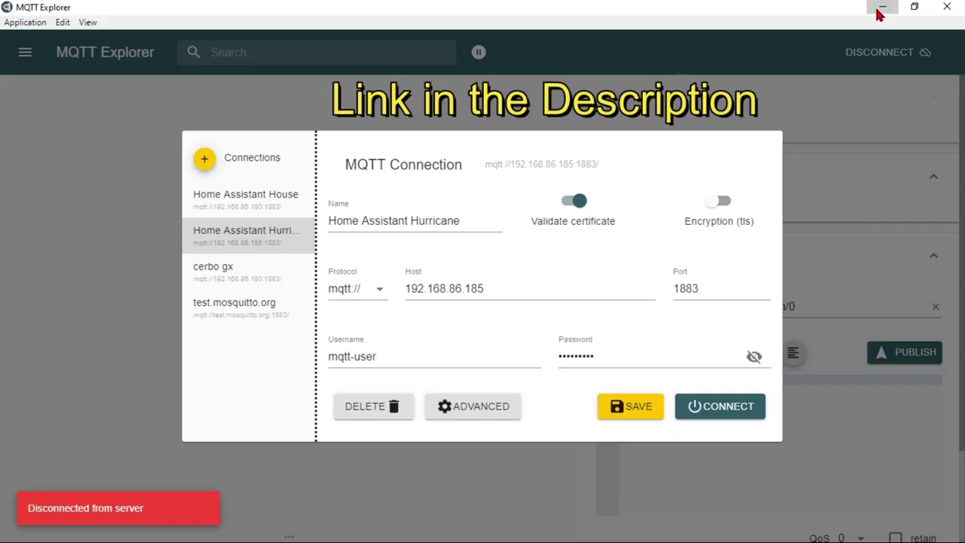
left_click(96, 14)
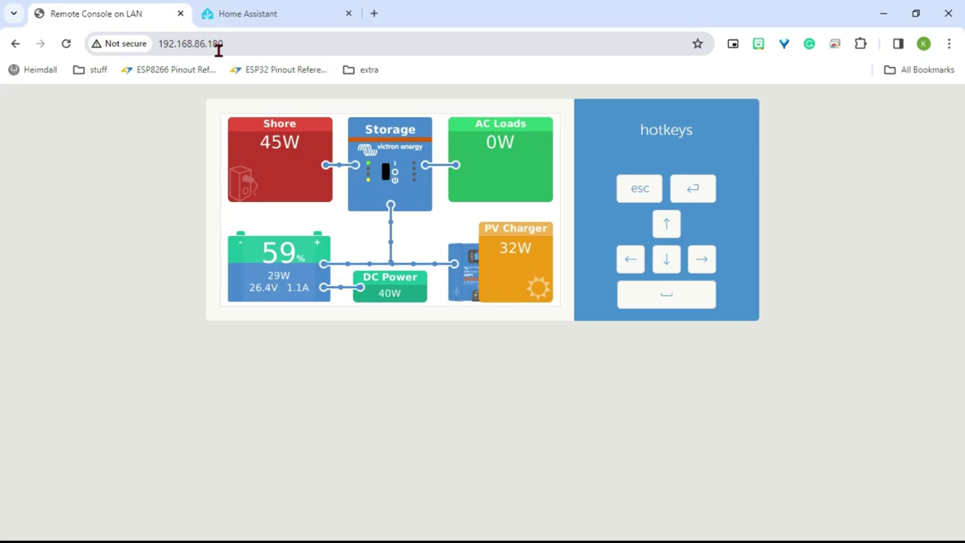
Enable Modbus/TCP under Settings > Services in the Remote Console.
left_click(455, 240)
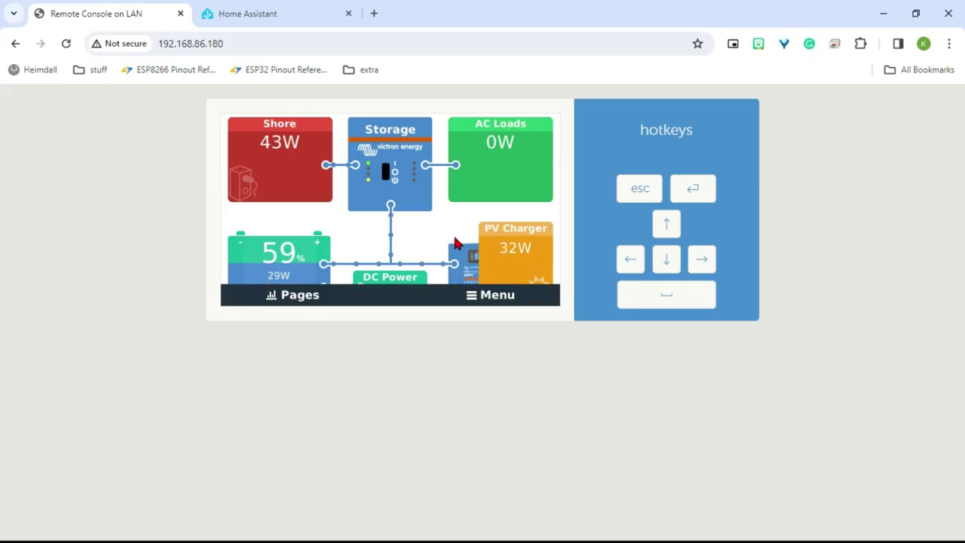
left_click(478, 303)
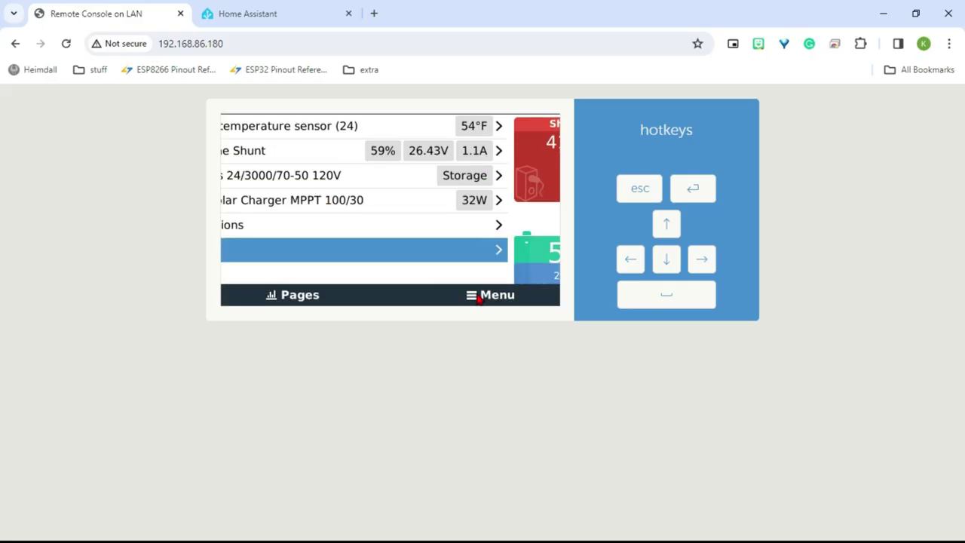
left_click(674, 296)
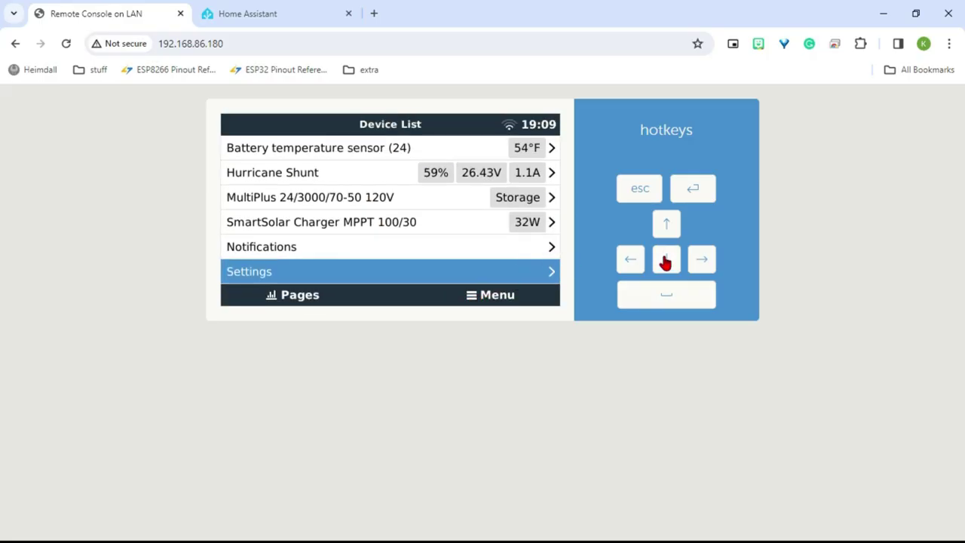
key("Down")
key("Down")
key("Down")
key("Down")
key("Down")
key("Down")
key("Down")
key("Down")
key("Down")
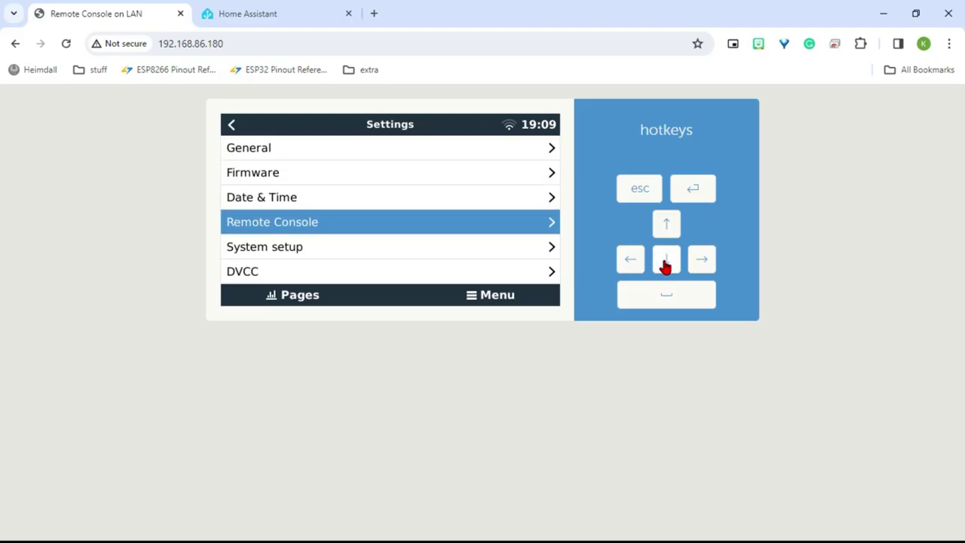
key("Down")
key("Down")
key("Down")
key("Down")
key("Down")
key("Down")
key("Down")
key("Down")
key("Down")
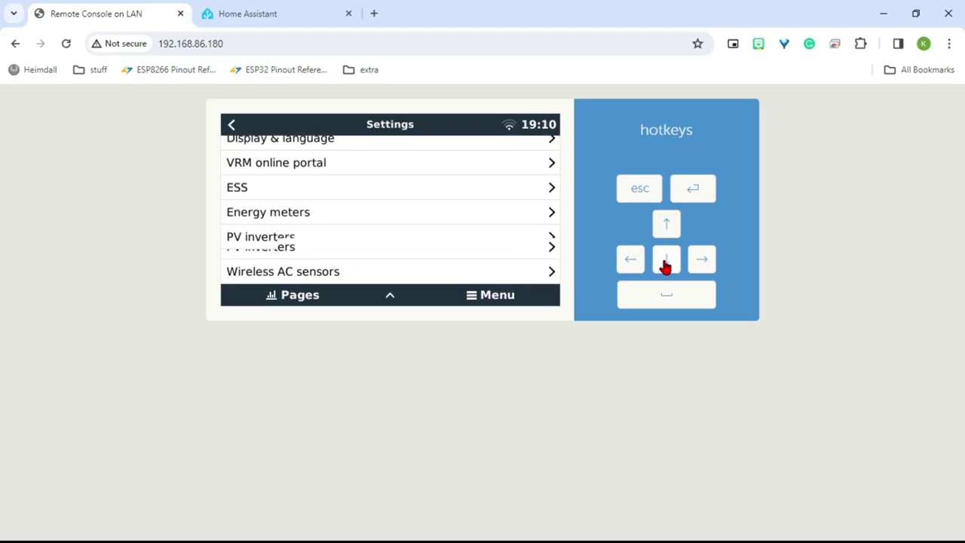
left_click(666, 264)
left_click(666, 264)
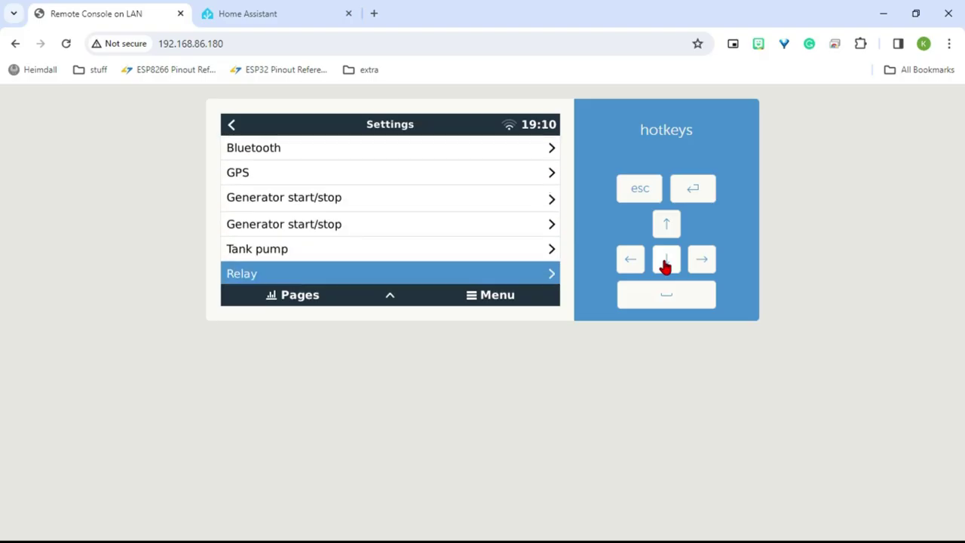
left_click(666, 264)
left_click(666, 264)
left_click(669, 230)
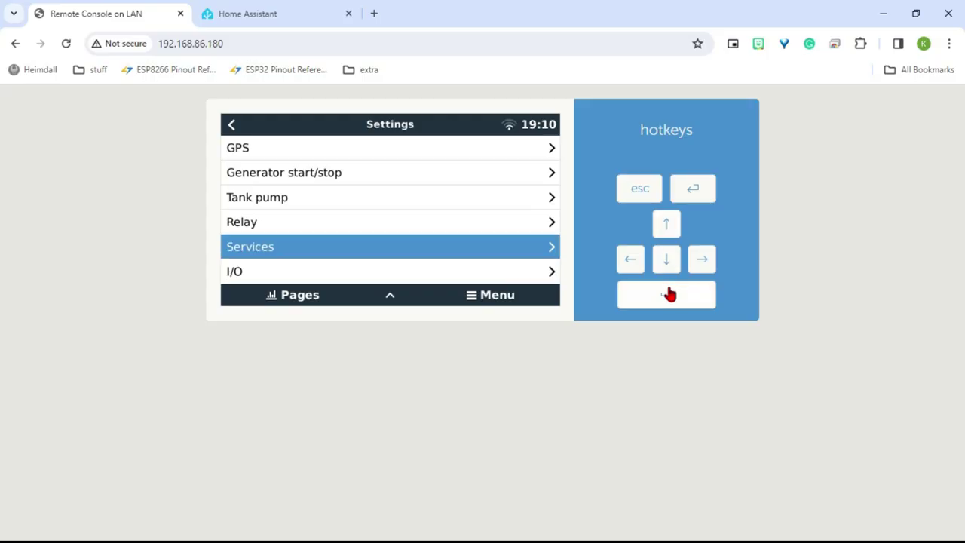
left_click(669, 294)
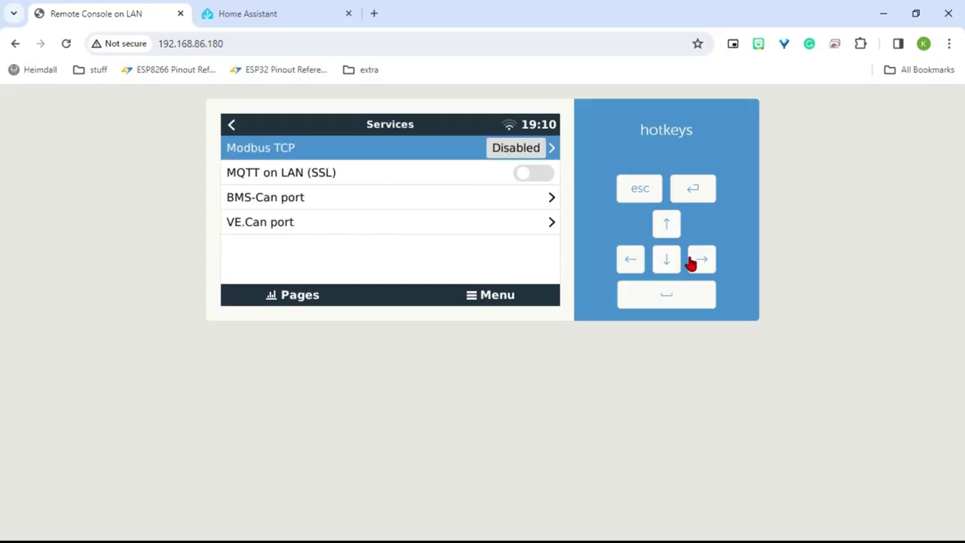
left_click(670, 298)
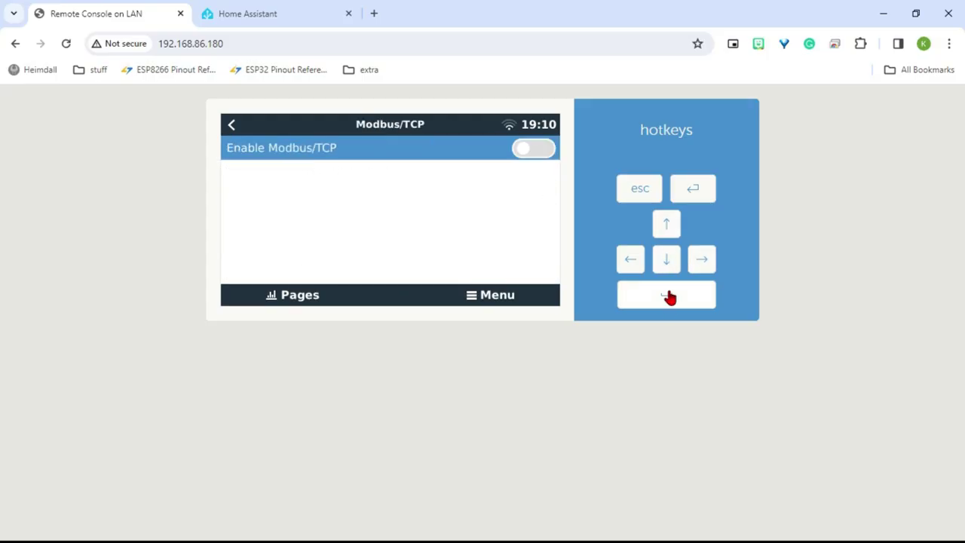
left_click(670, 298)
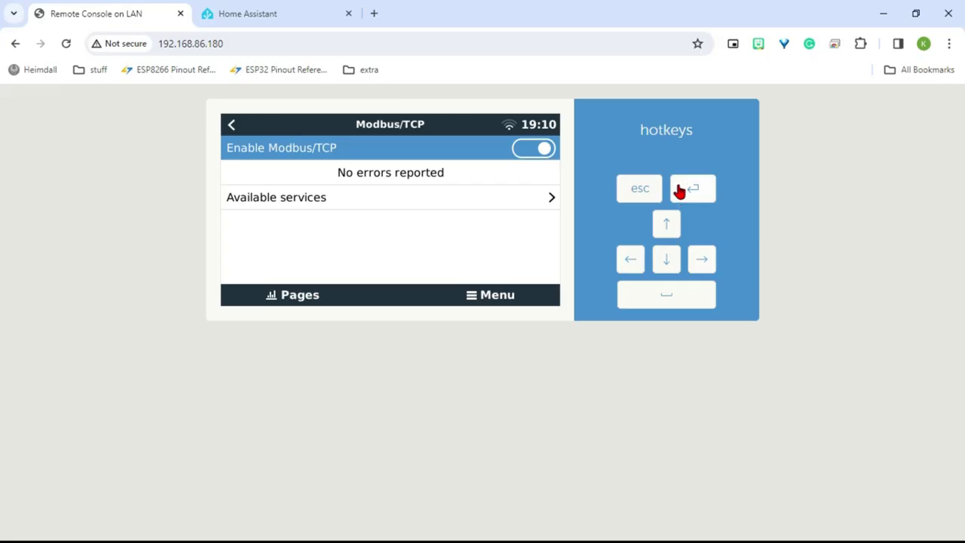
Enable both MQTT on LAN (SSL) and MQTT on LAN (Plaintext).
left_click(234, 126)
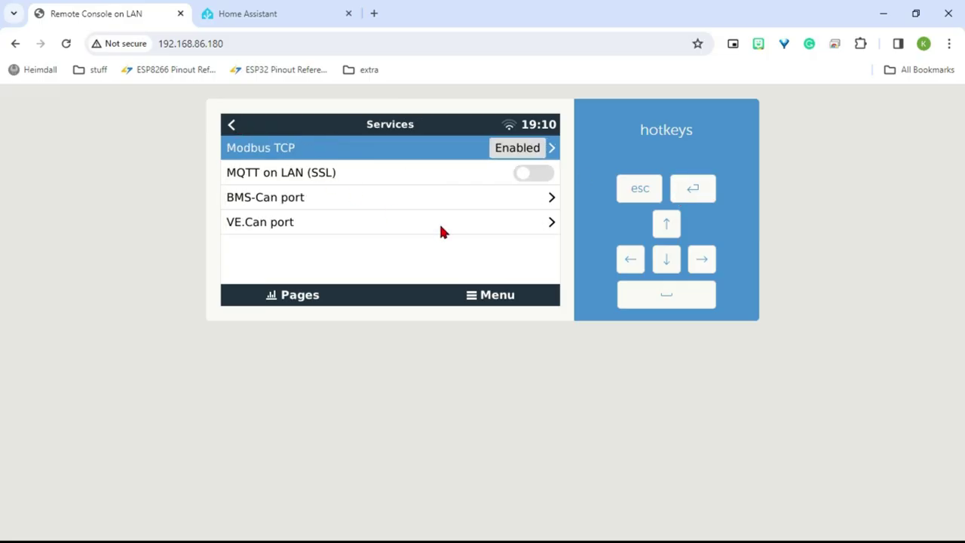
left_click(667, 265)
left_click(666, 294)
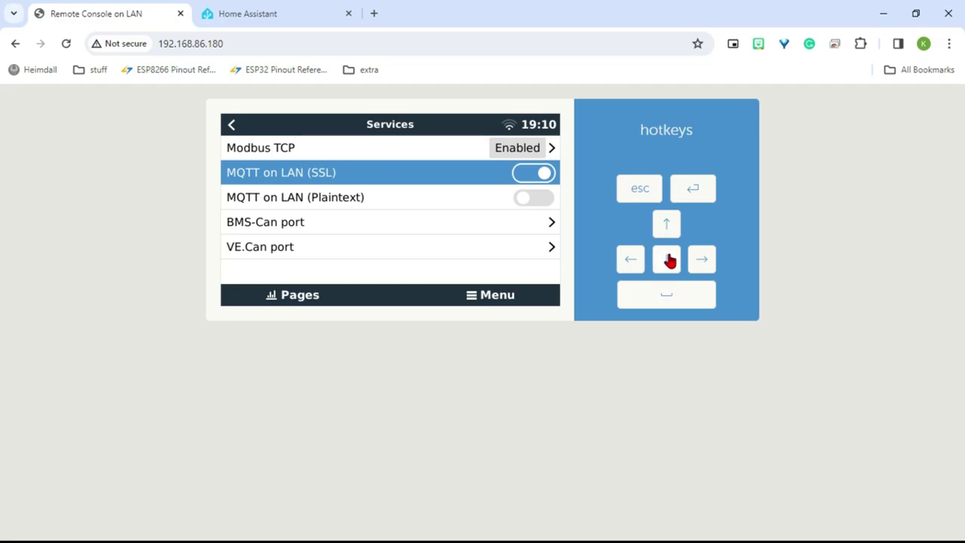
left_click(670, 260)
left_click(659, 297)
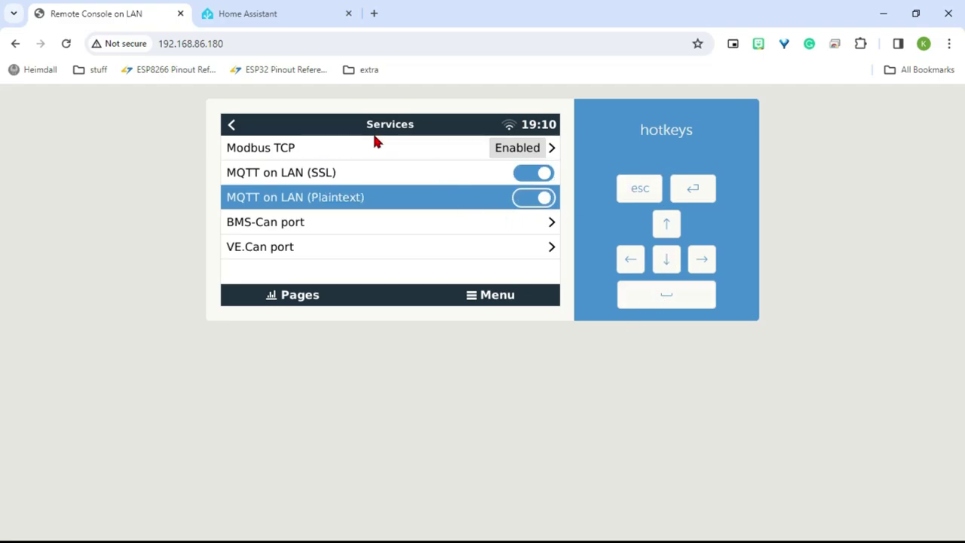
left_click(233, 126)
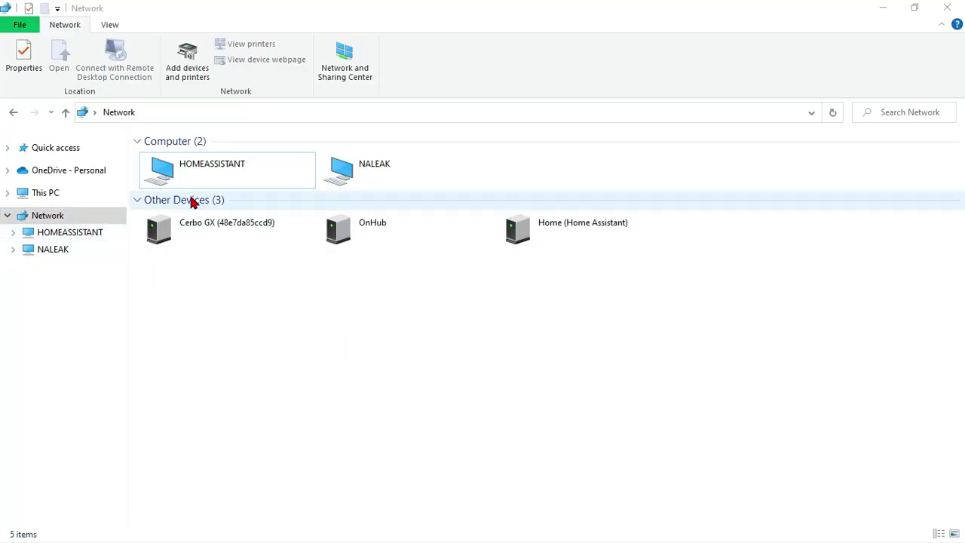
Make a new folder named mosquitto in the HOMEASSISTANT share folder and open it.
double_click(216, 168)
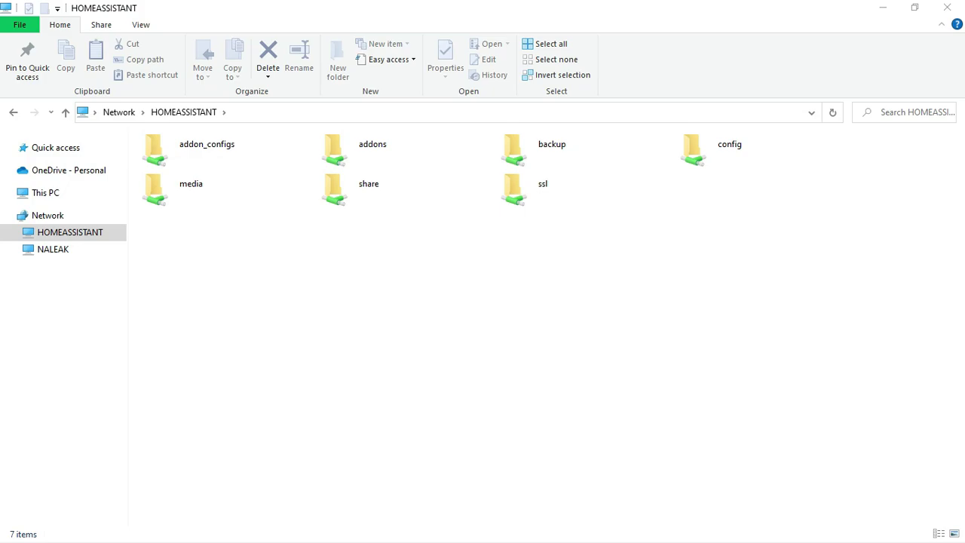
double_click(401, 196)
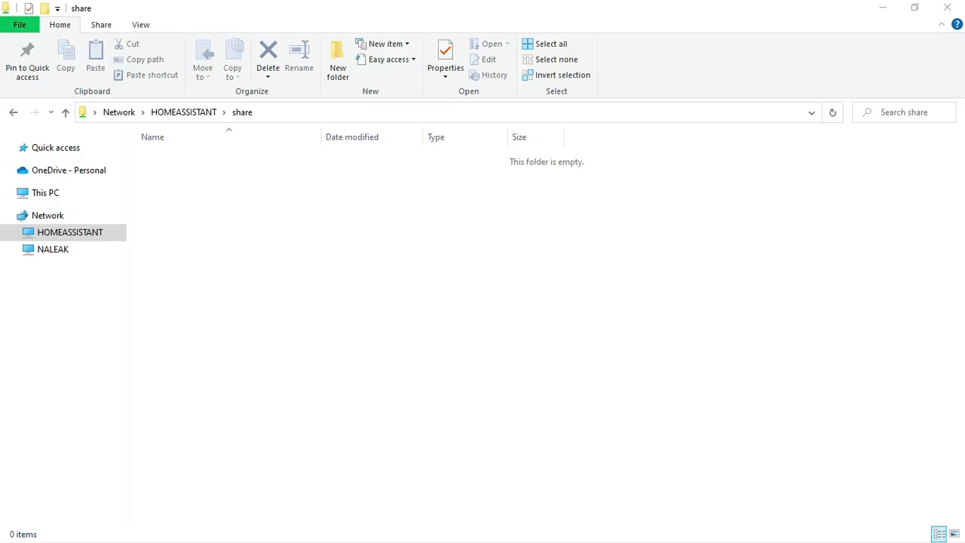
right_click(270, 195)
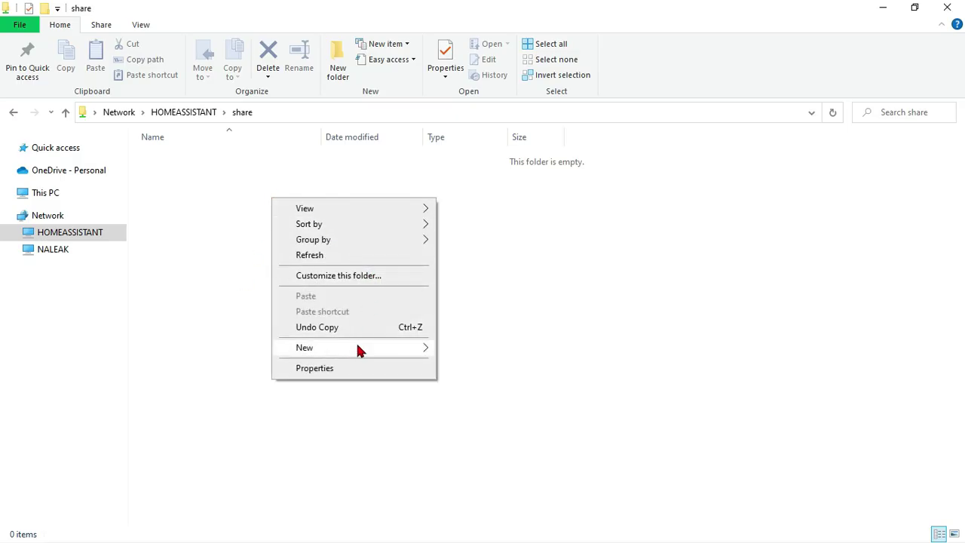
mouse_move(405, 350)
left_click(467, 349)
key("BackSpace")
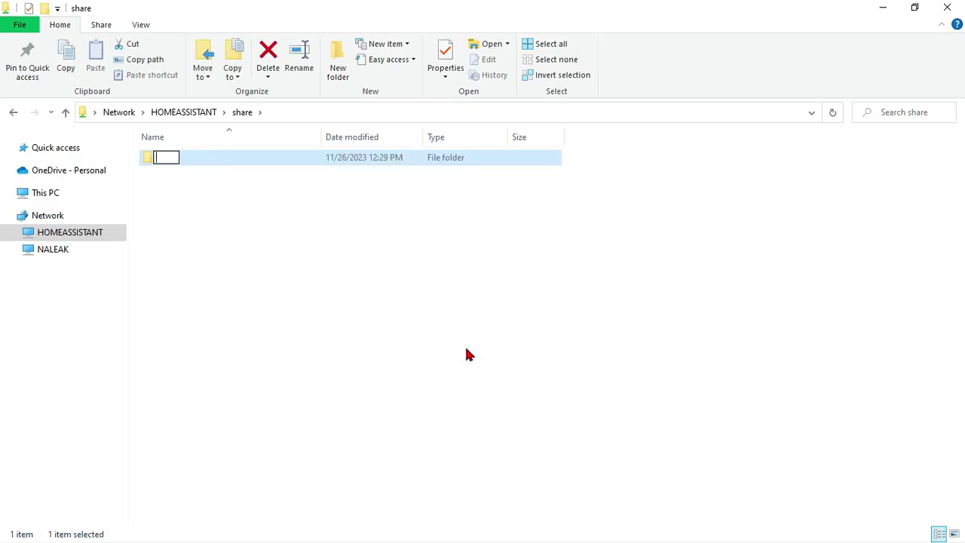
type("mosquitto")
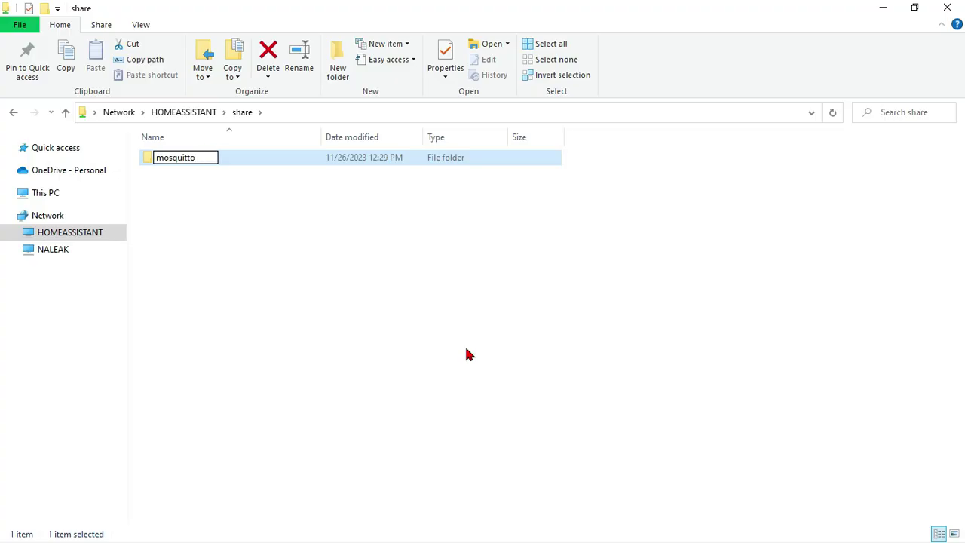
key("Return")
double_click(277, 161)
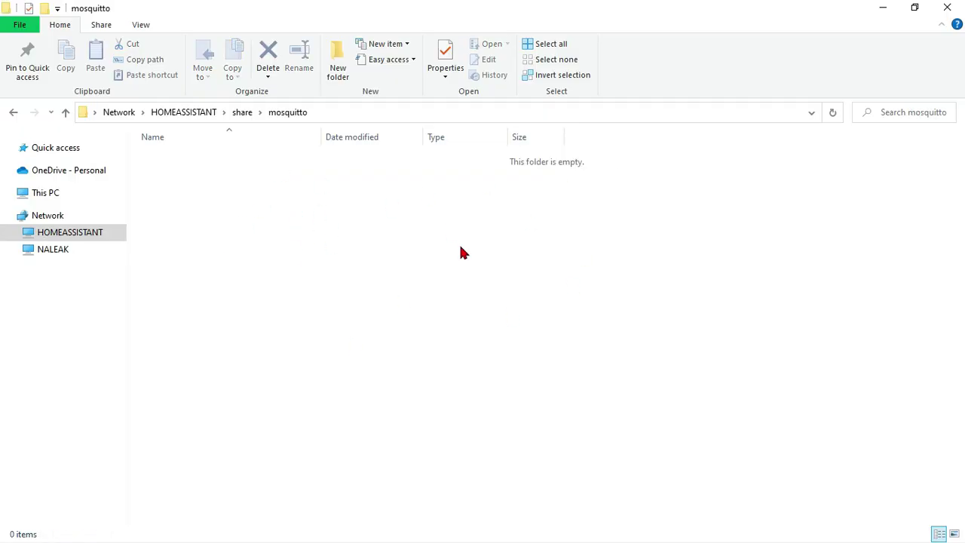
Create a text document renamed 'touch victron.conf', confirm the extension change, and open it.
right_click(302, 223)
mouse_move(381, 365)
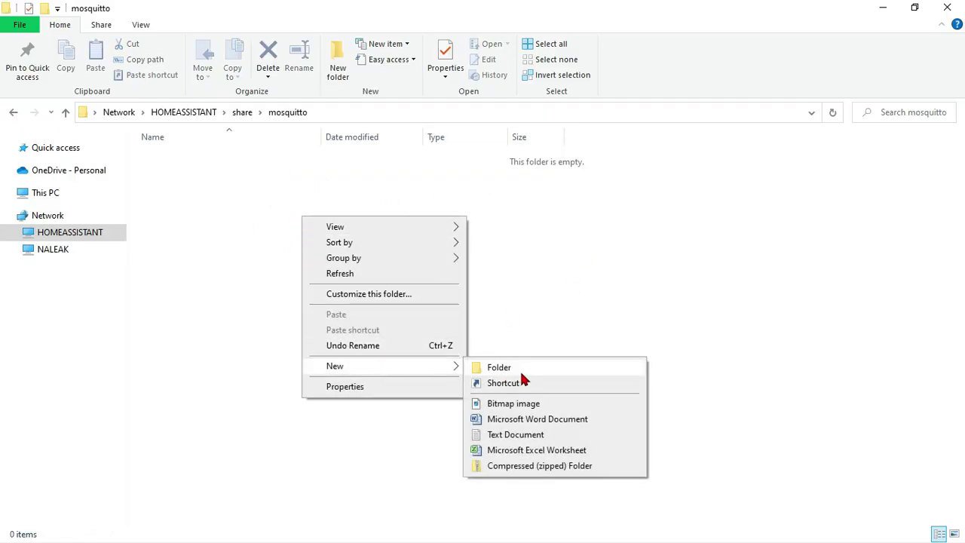
left_click(515, 435)
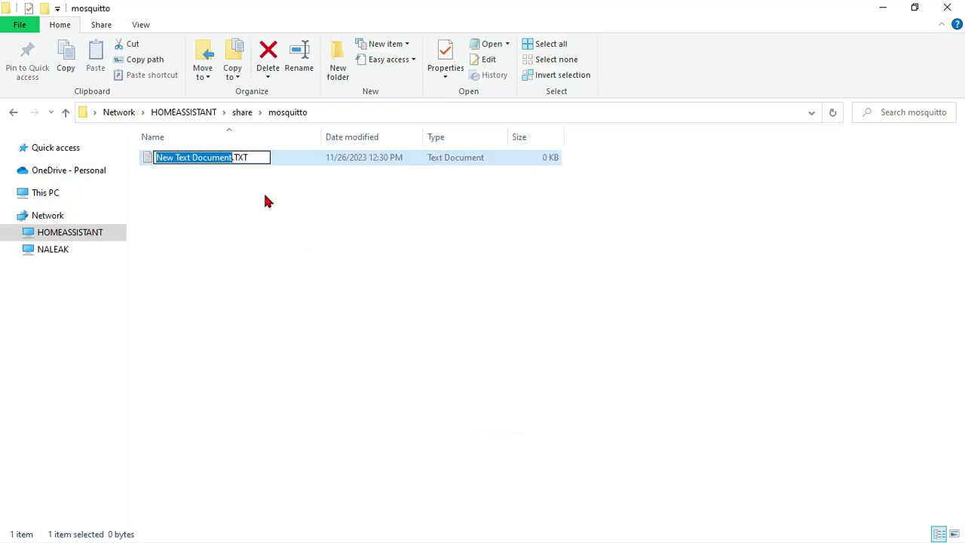
type("touch v")
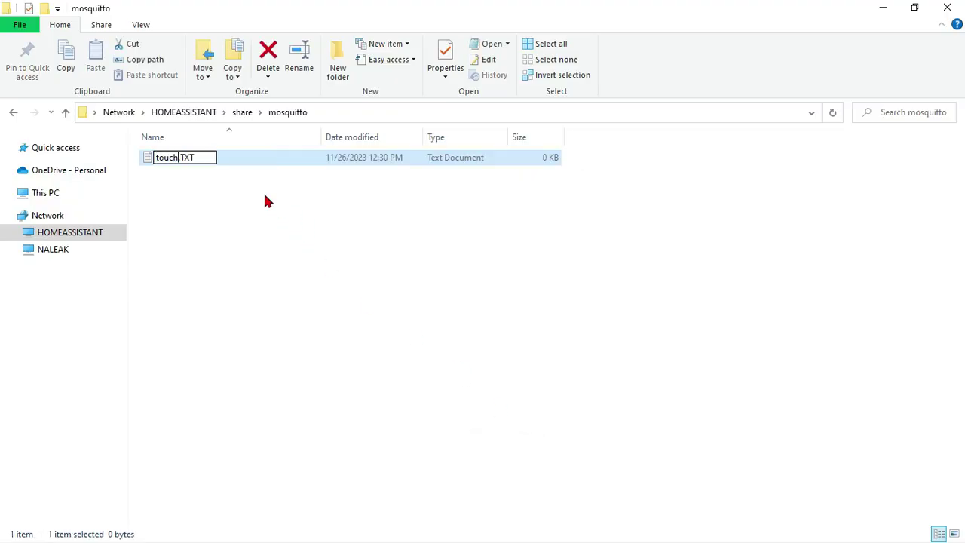
type("ictron")
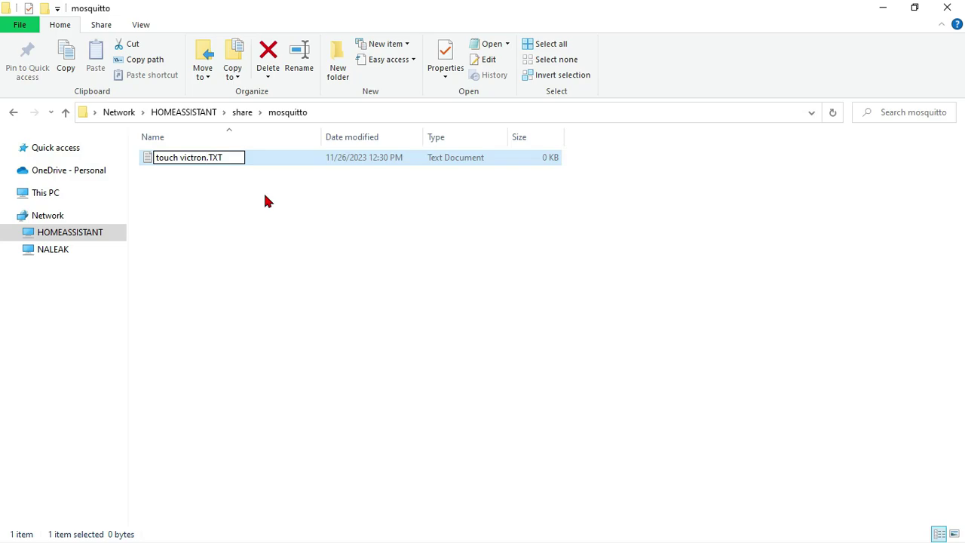
key("BackSpace")
key("BackSpace")
key("BackSpace")
type("conf")
key("Return")
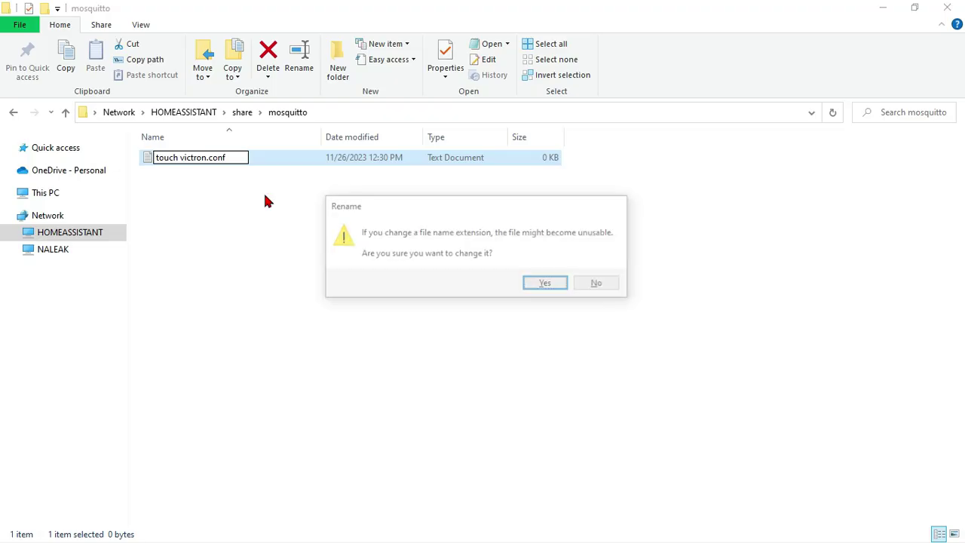
left_click(556, 287)
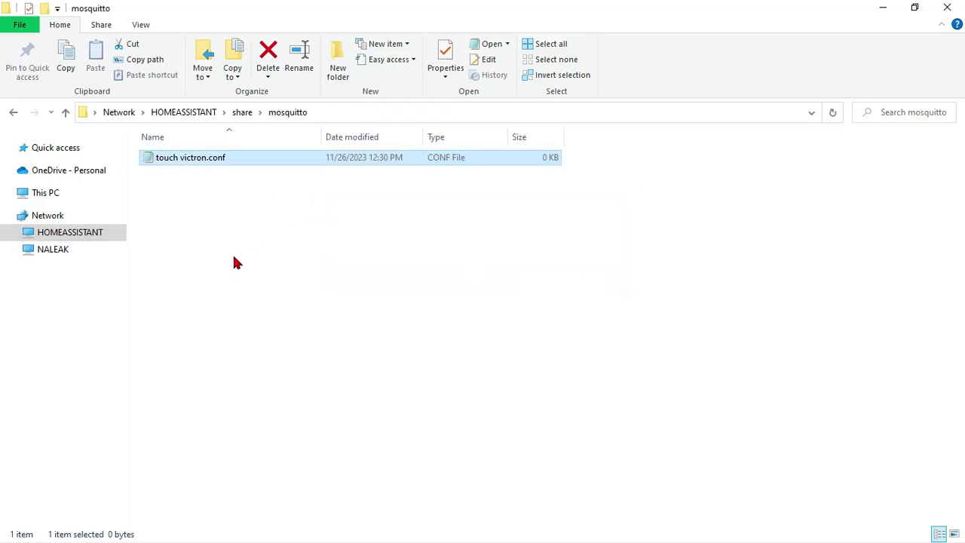
key("Return")
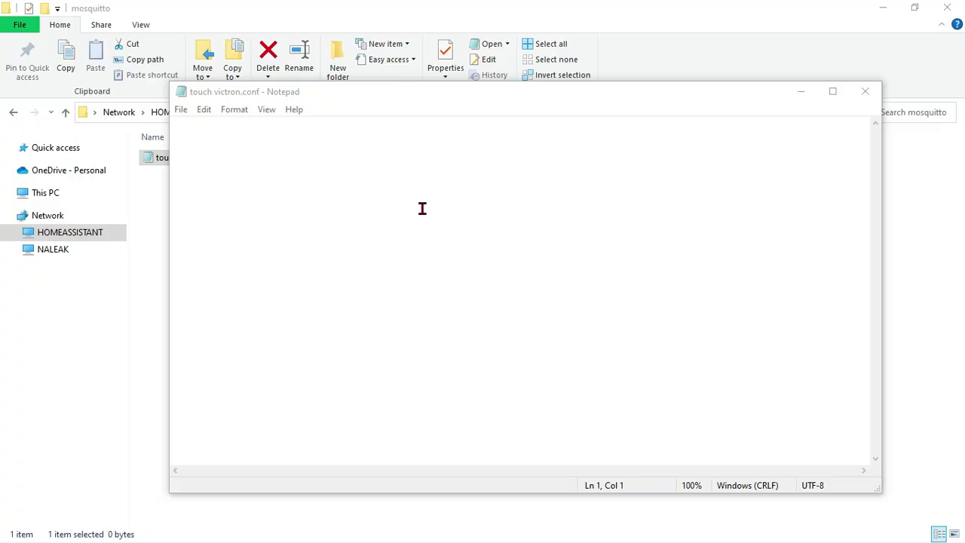
Paste the Victron bridge config and set its address to 192.168.86.180.
left_click(238, 142)
right_click(243, 136)
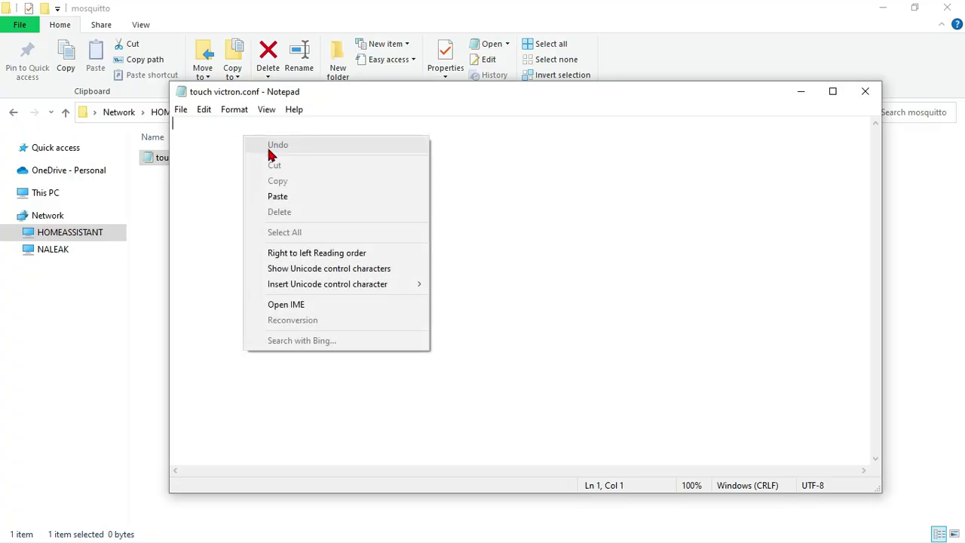
left_click(314, 196)
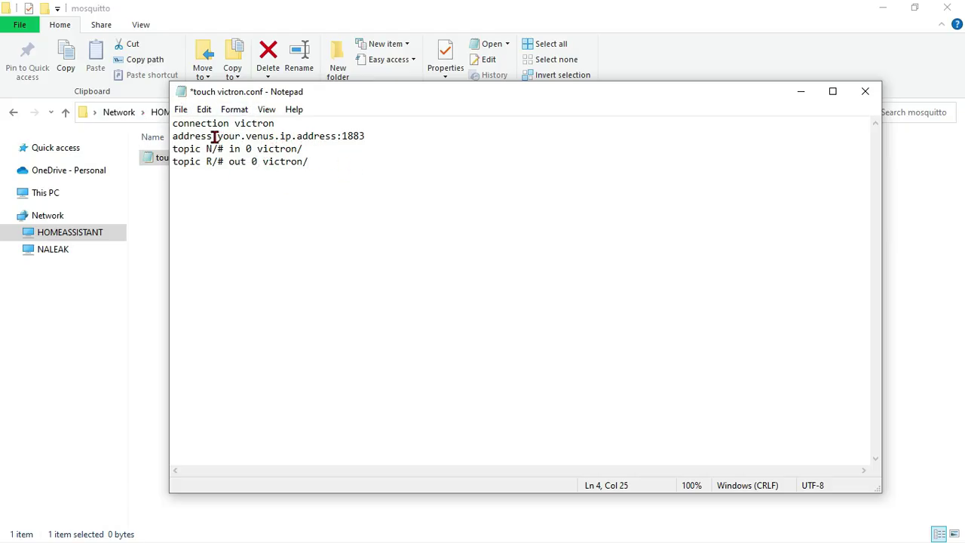
left_click(337, 138)
key("BackSpace")
key("BackSpace")
key("BackSpace")
key("BackSpace")
key("BackSpace")
key("BackSpace")
key("BackSpace")
key("BackSpace")
key("BackSpace")
key("BackSpace")
key("BackSpace")
key("BackSpace")
key("BackSpace")
key("BackSpace")
key("BackSpace")
key("BackSpace")
key("BackSpace")
key("BackSpace")
key("BackSpace")
key("BackSpace")
key("BackSpace")
key("BackSpace")
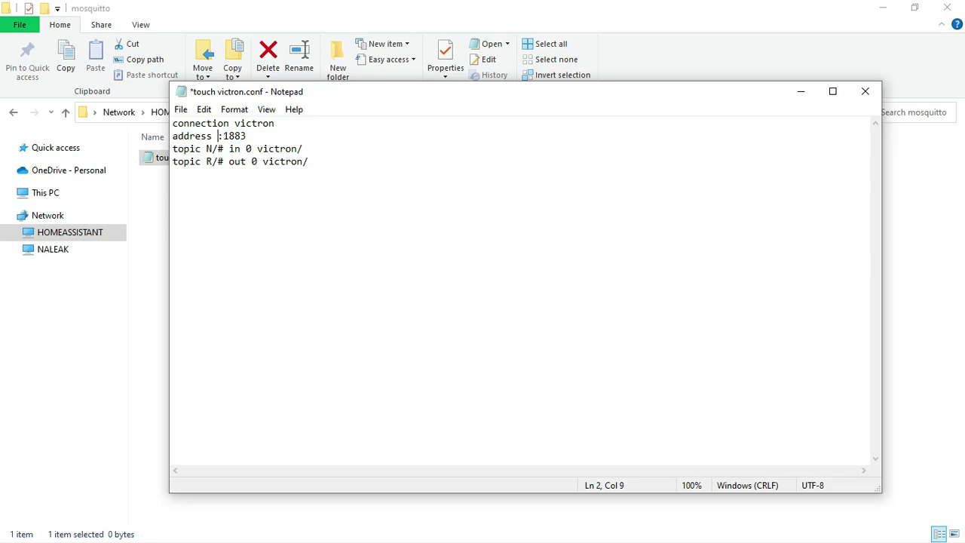
type("192")
type(".1")
type("68.86.")
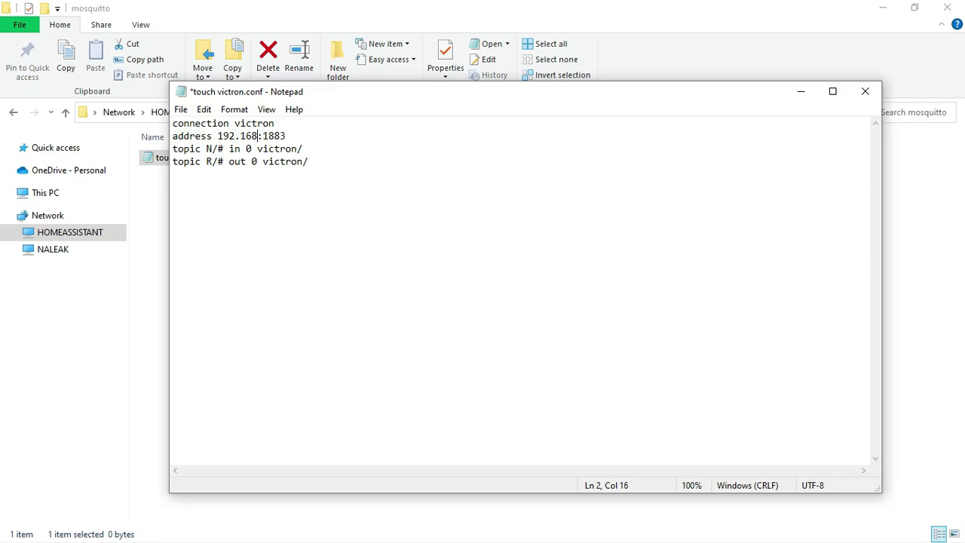
type("180")
Save touch victron.conf and minimize Notepad.
left_click(181, 110)
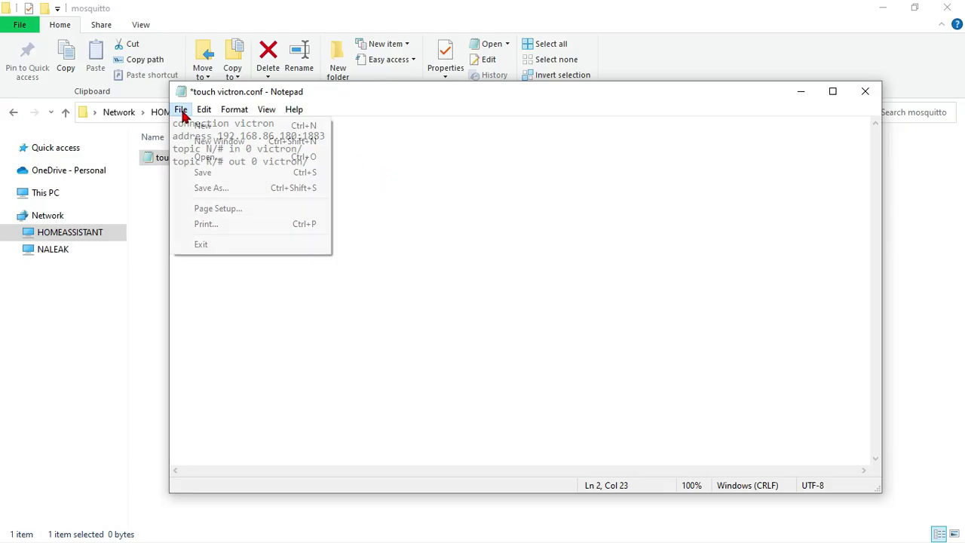
left_click(218, 173)
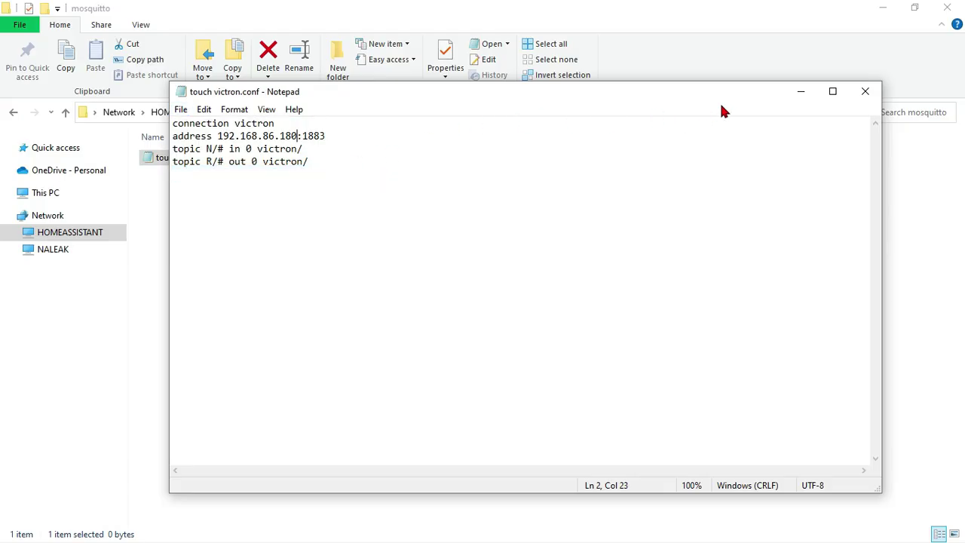
left_click(801, 91)
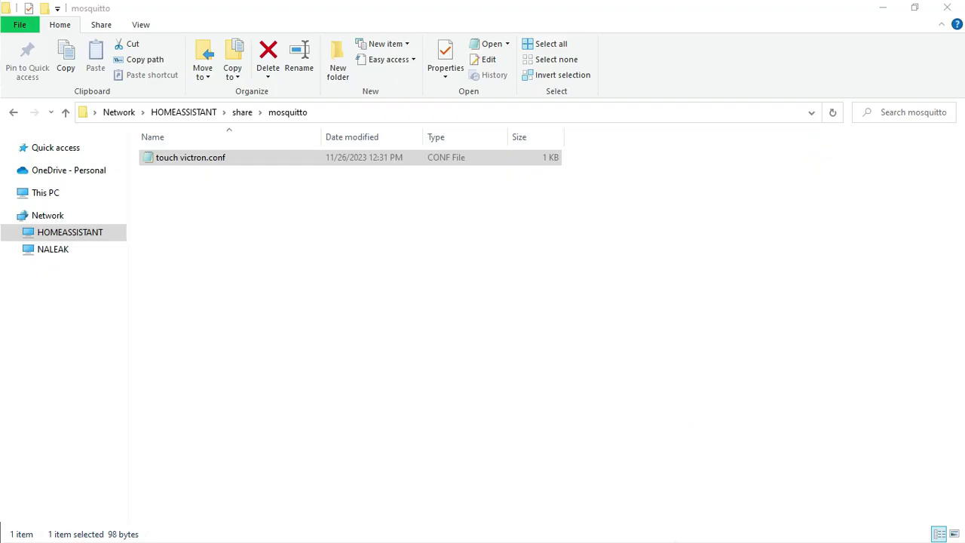
Copy the Remote Console address from the browser, then save and close touch victron.conf.
key("alt+Tab")
left_click(119, 8)
left_click(159, 49)
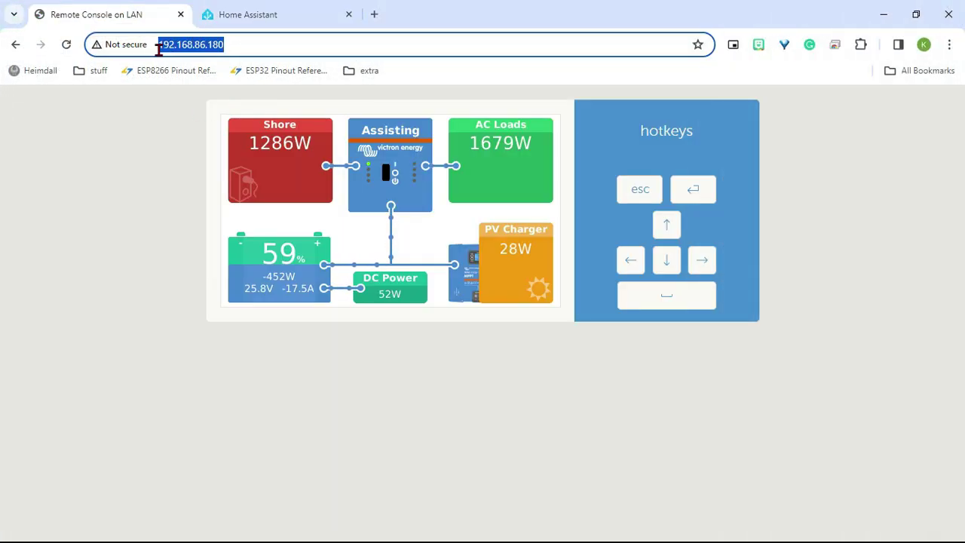
key("alt+Tab")
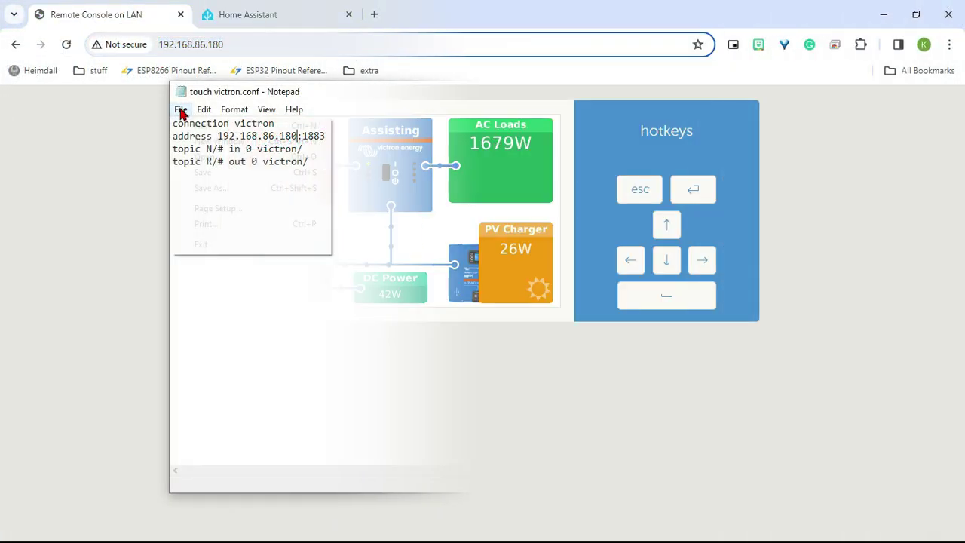
left_click(201, 172)
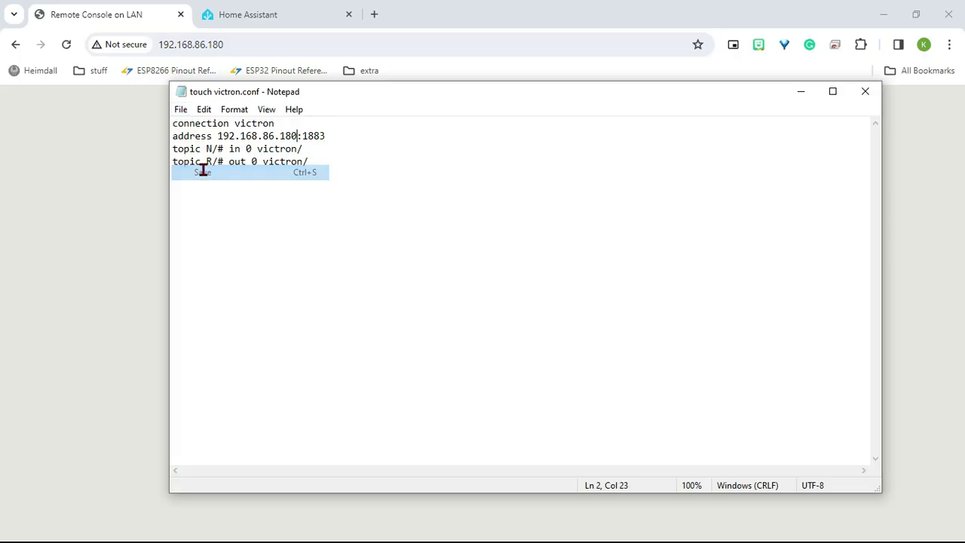
left_click(865, 91)
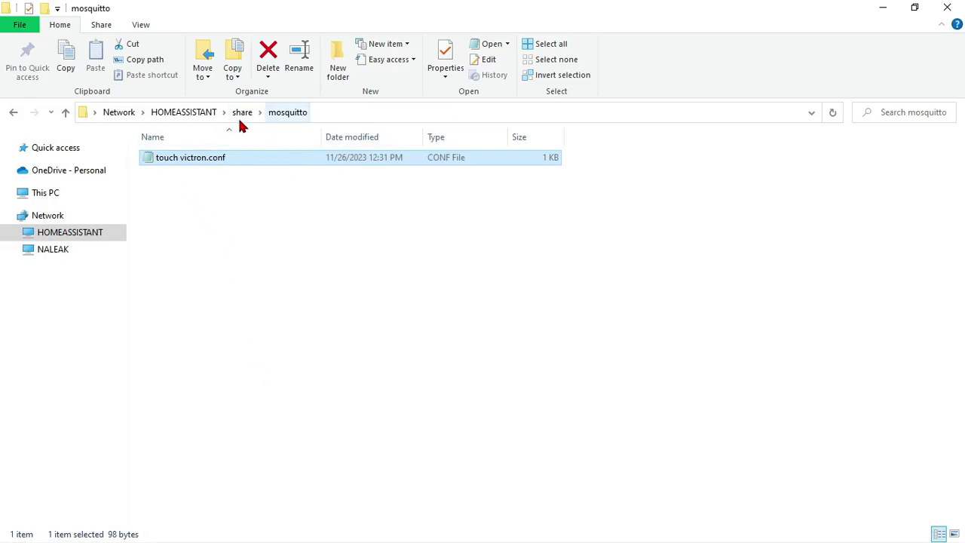
Go back into share\mosquitto and reopen touch victron.conf to confirm it was saved.
left_click(65, 113)
left_click(66, 113)
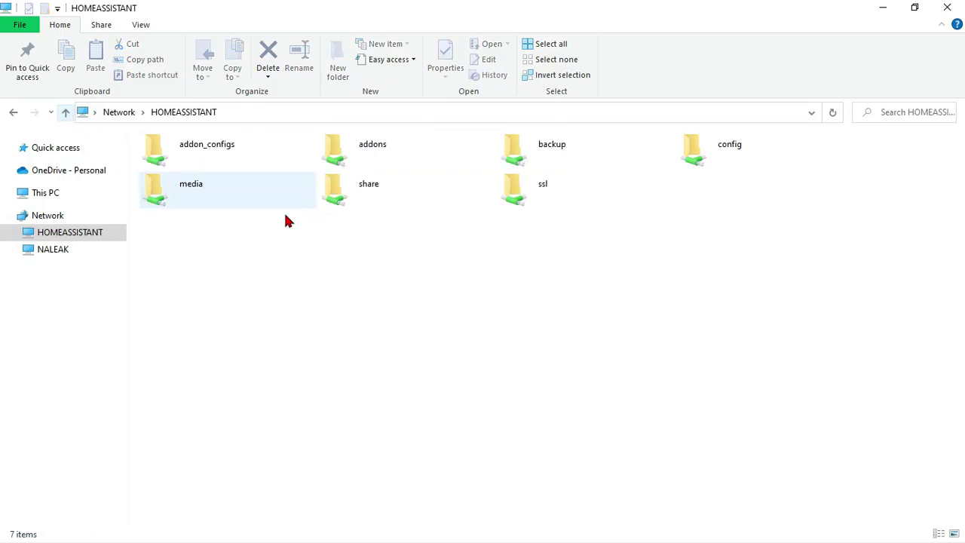
double_click(393, 188)
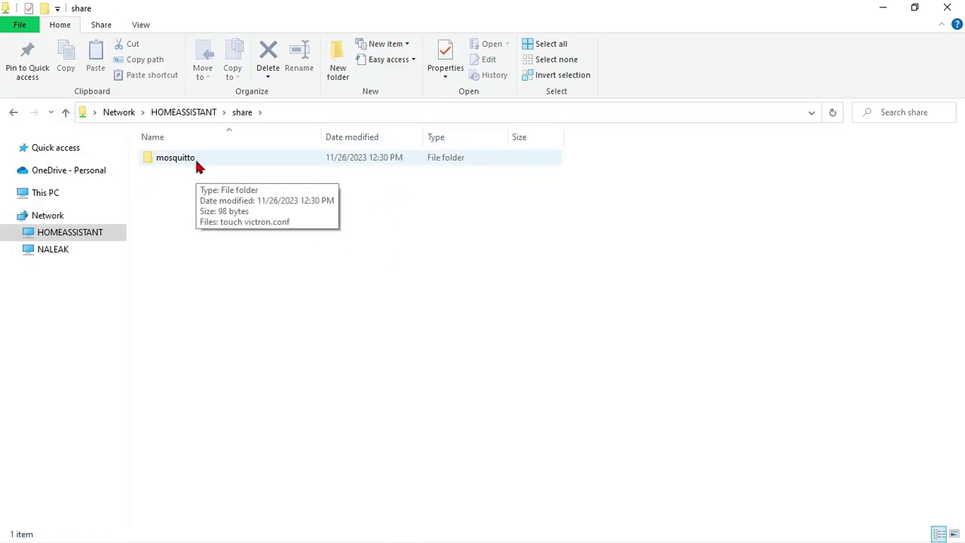
double_click(195, 158)
double_click(229, 160)
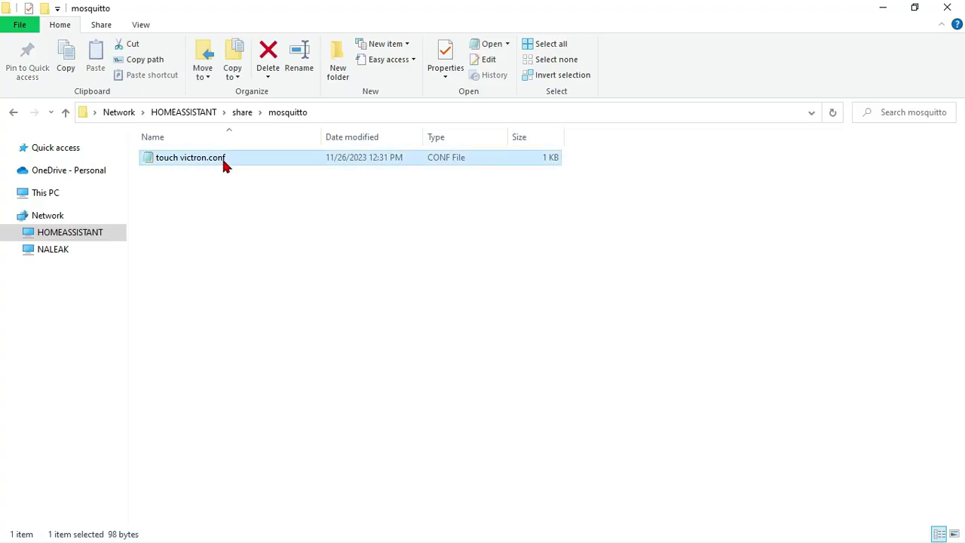
left_click(863, 91)
Open the Mosquitto broker add-on from the Home Assistant Add-ons page.
left_click(881, 9)
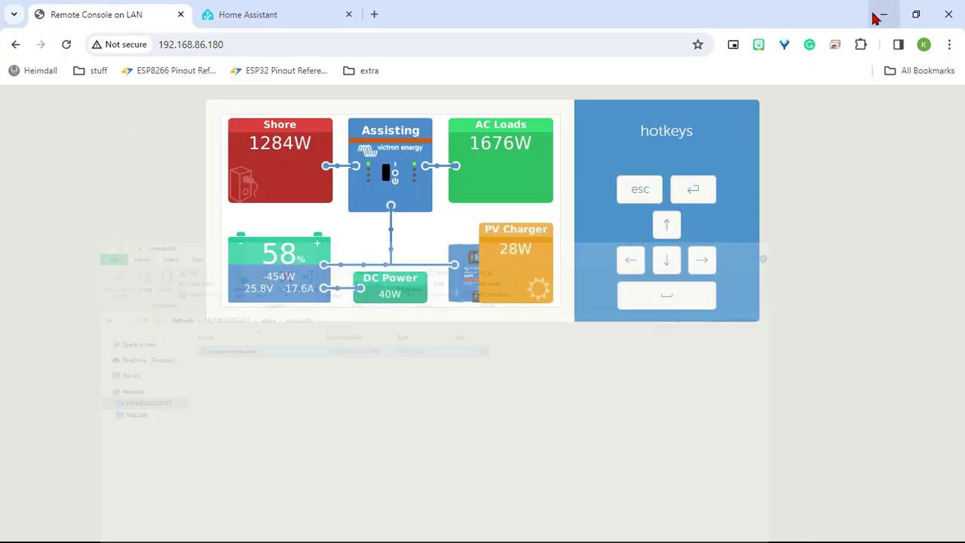
left_click(258, 9)
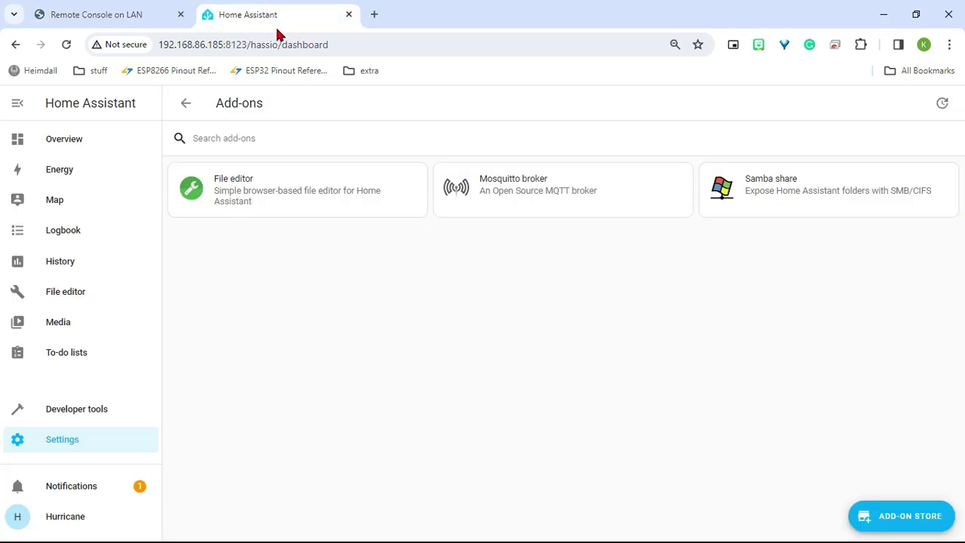
left_click(485, 190)
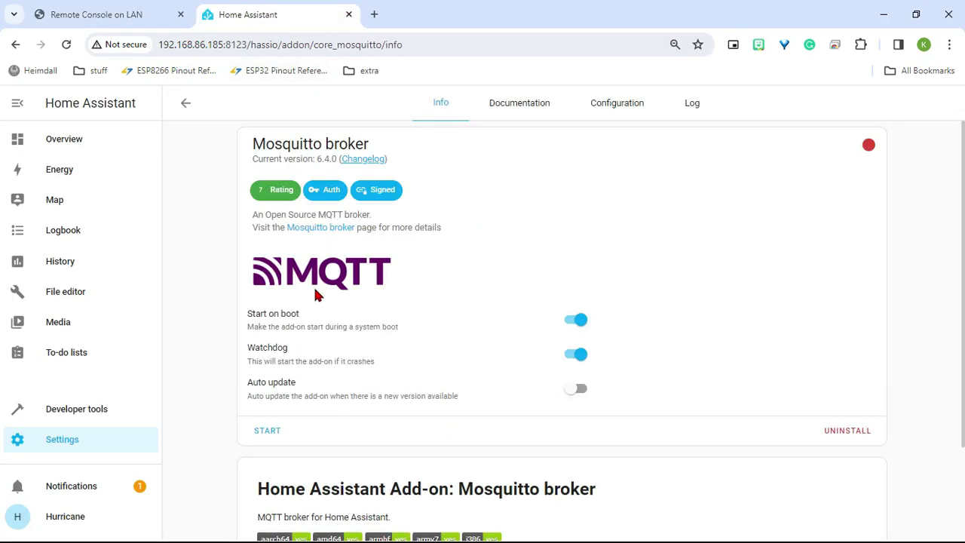
Start the Mosquitto broker add-on and return to the Settings overview.
left_click(267, 431)
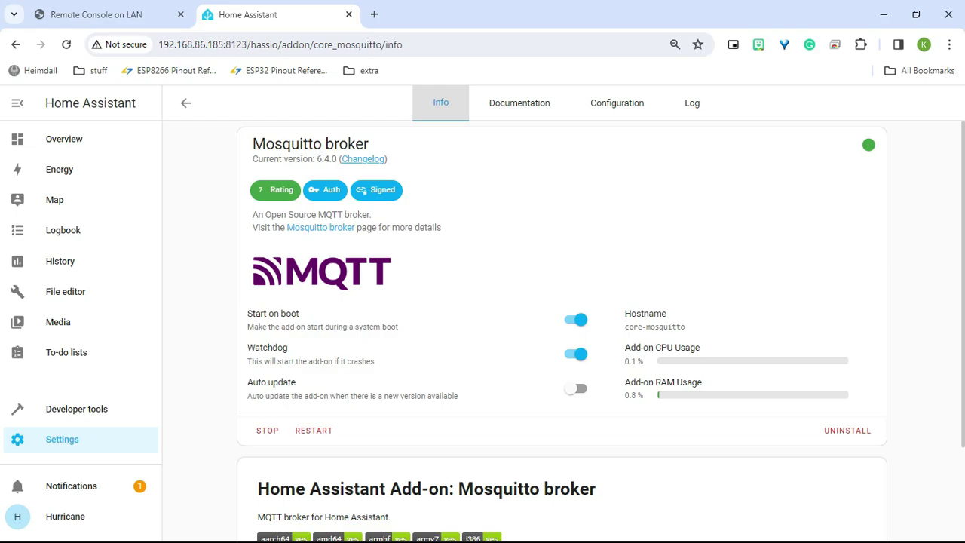
left_click(110, 441)
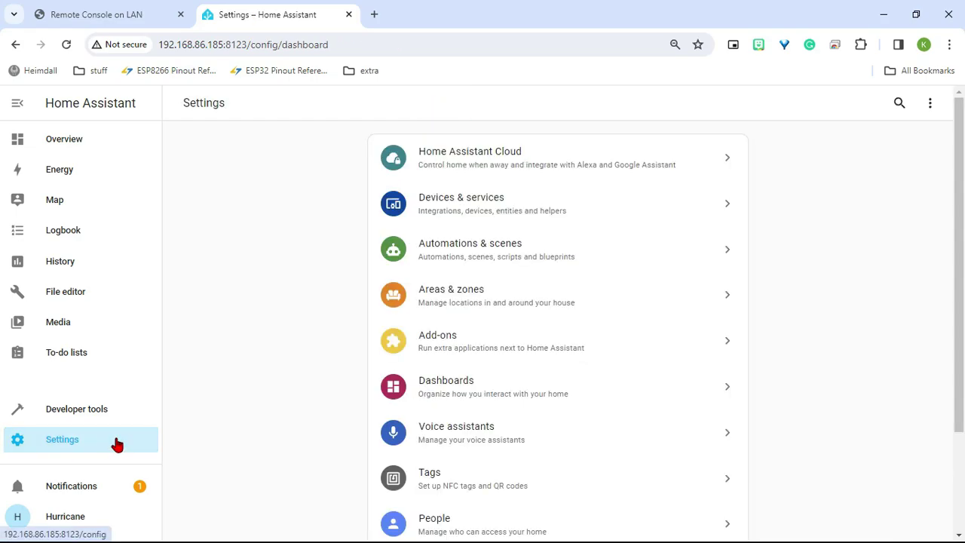
Create a new automation with a Time pattern trigger of seconds /30.
left_click(492, 264)
left_click(914, 513)
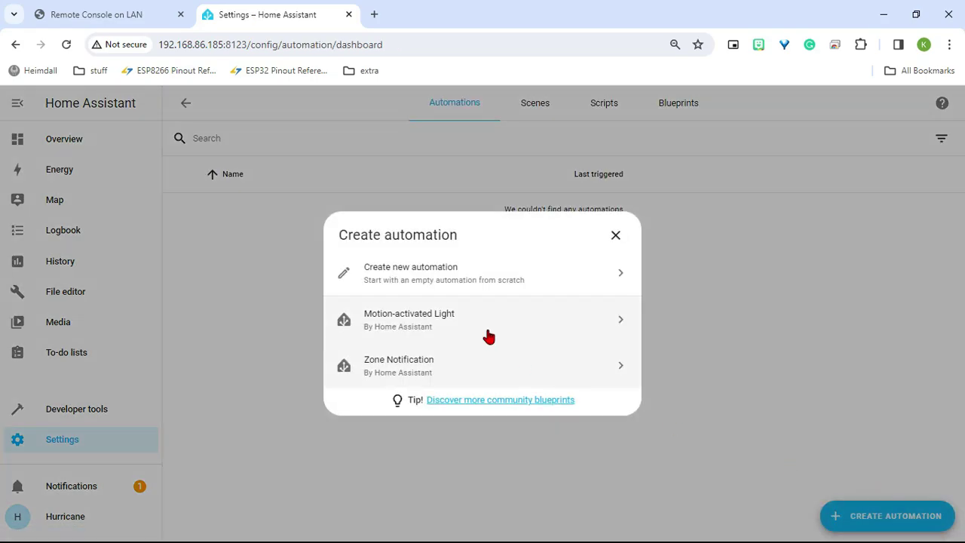
left_click(455, 280)
left_click(256, 179)
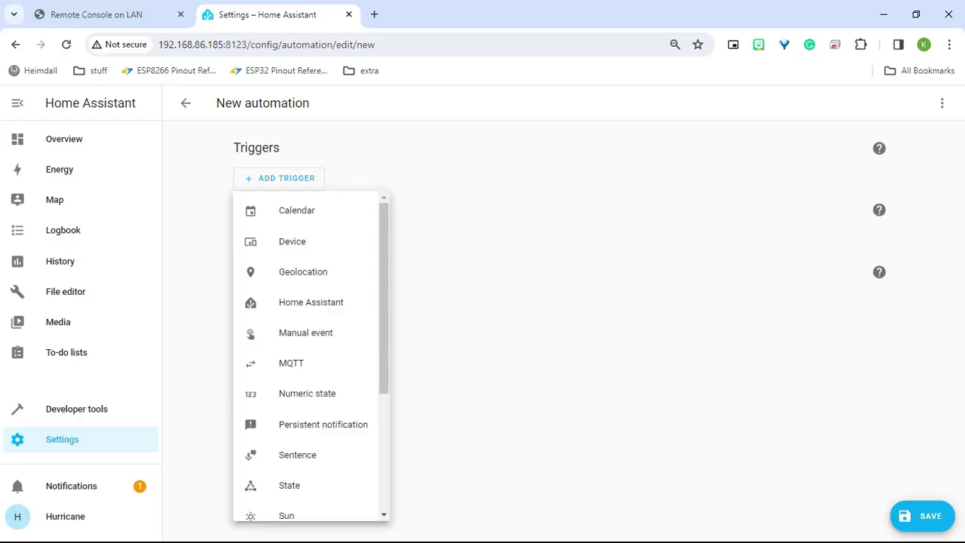
scroll(276, 402, "down", 3)
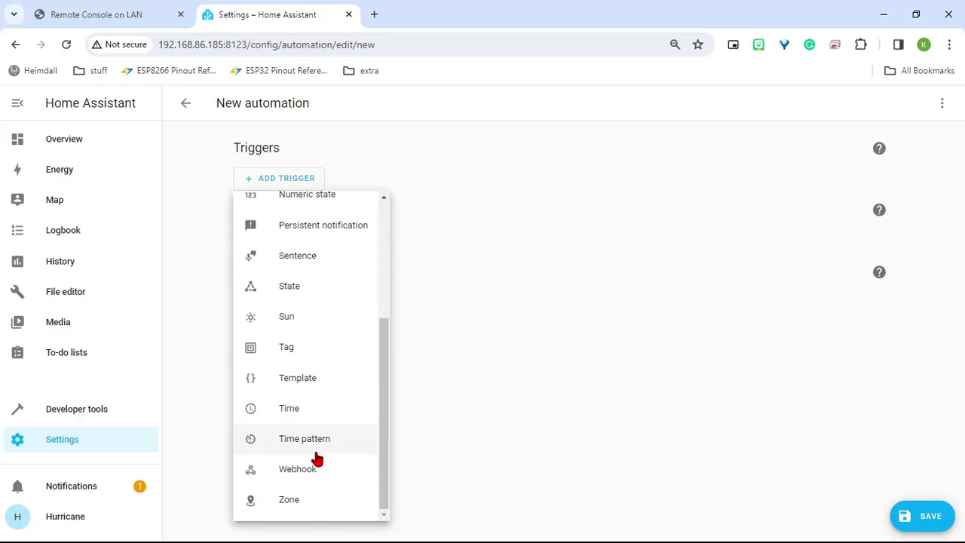
left_click(316, 452)
left_click(300, 334)
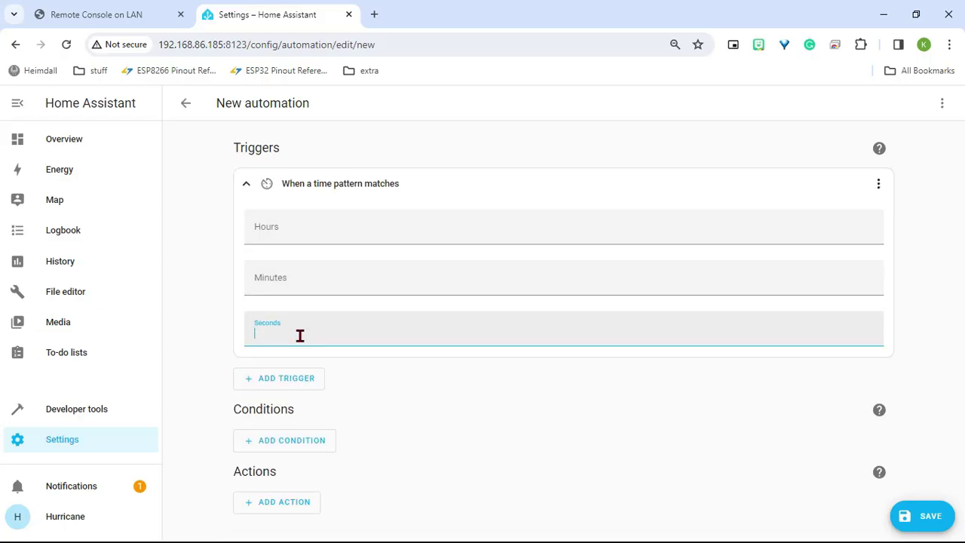
type("/30")
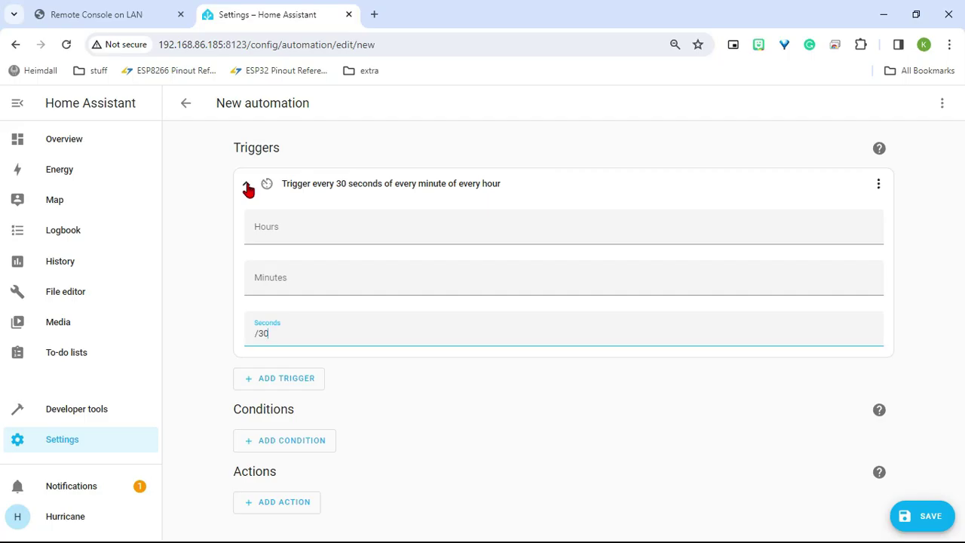
left_click(248, 187)
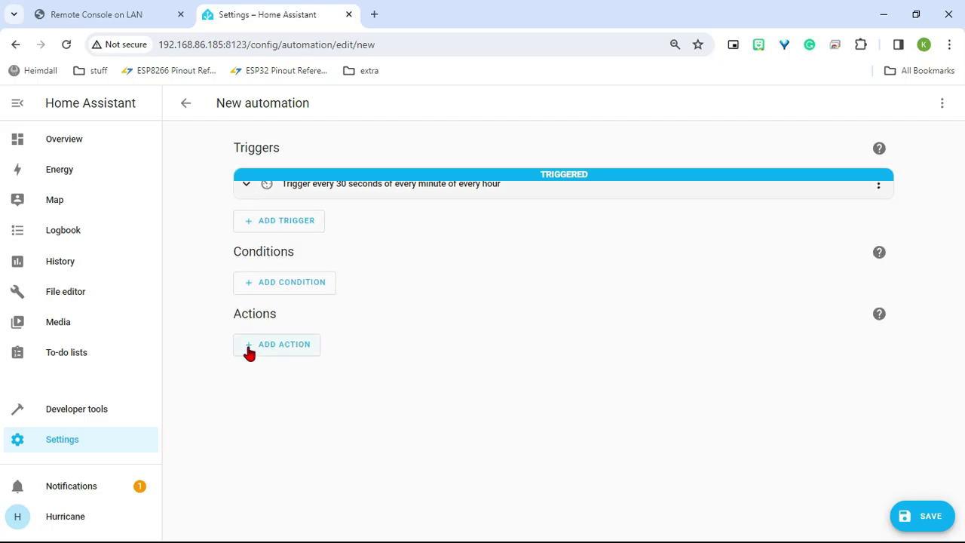
Add a Call service action searching 'mqttt', then leave the automation without saving.
left_click(287, 348)
left_click(324, 129)
left_click(360, 383)
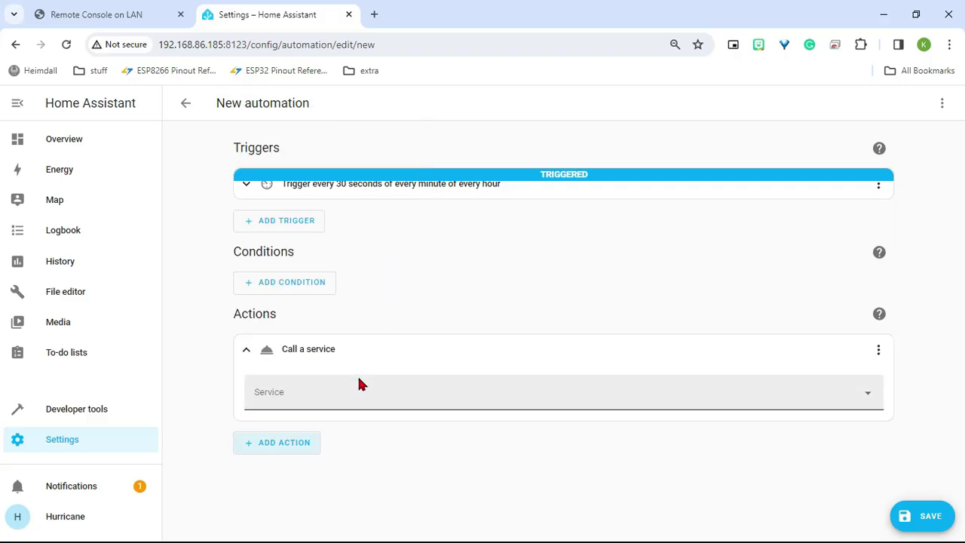
type("mqttt")
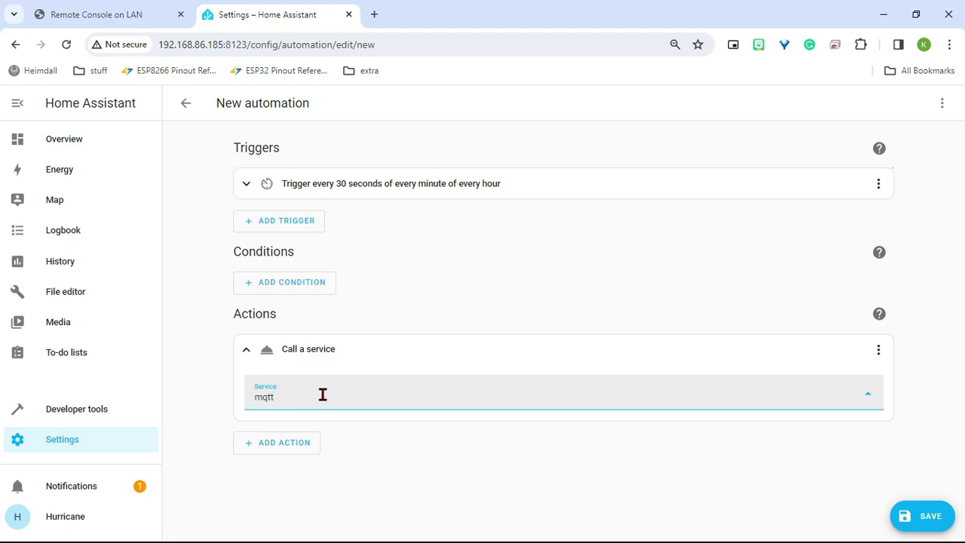
left_click(189, 107)
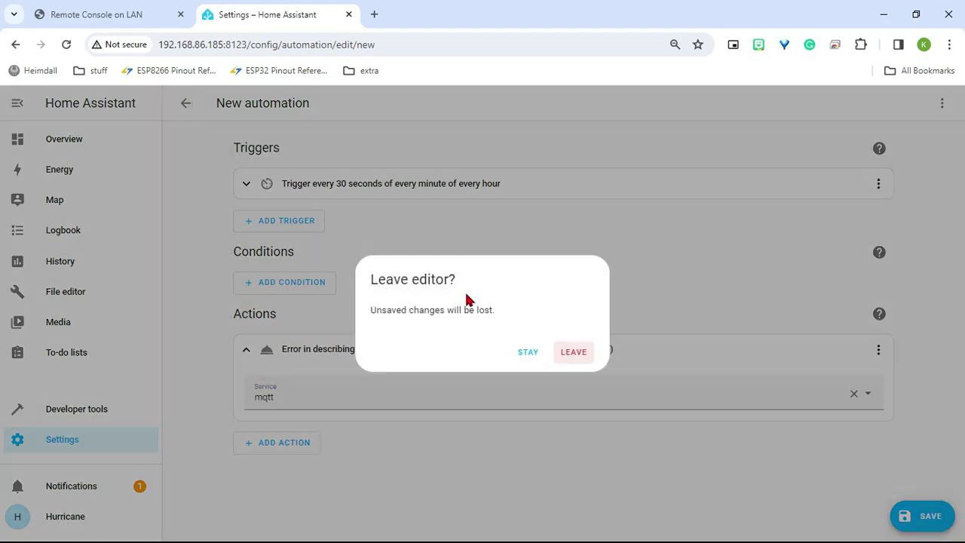
left_click(578, 352)
Add the MQTT integration using the discovered Mosquitto broker add-on.
left_click(186, 107)
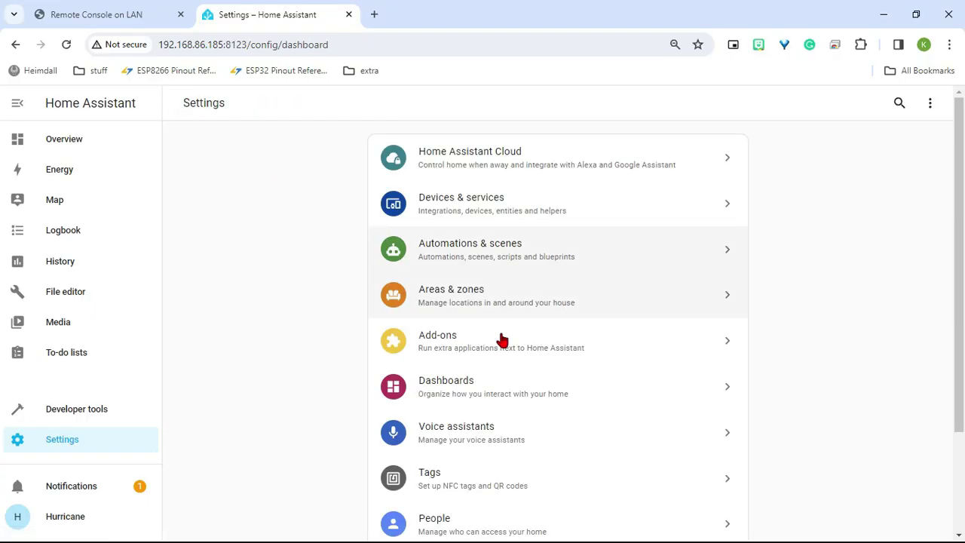
left_click(455, 217)
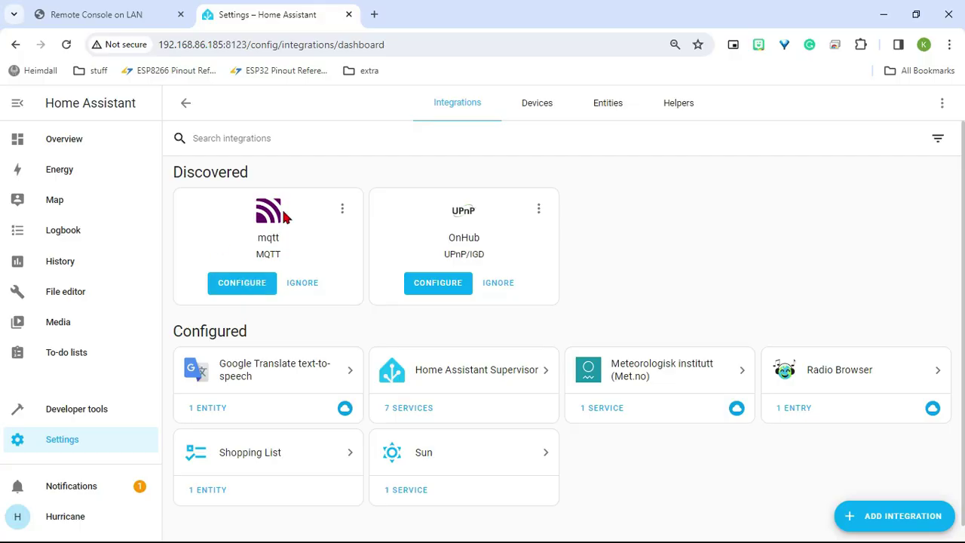
left_click(903, 519)
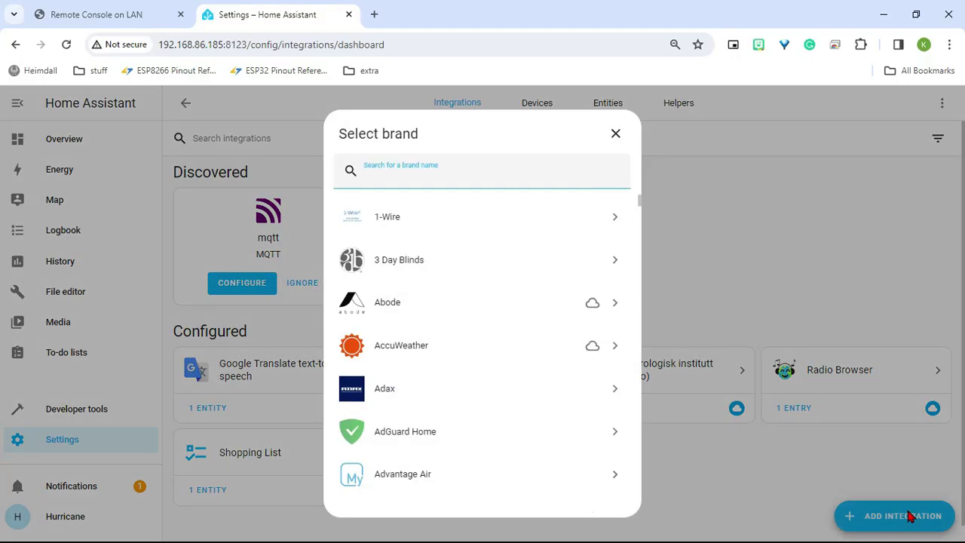
type("mqtt")
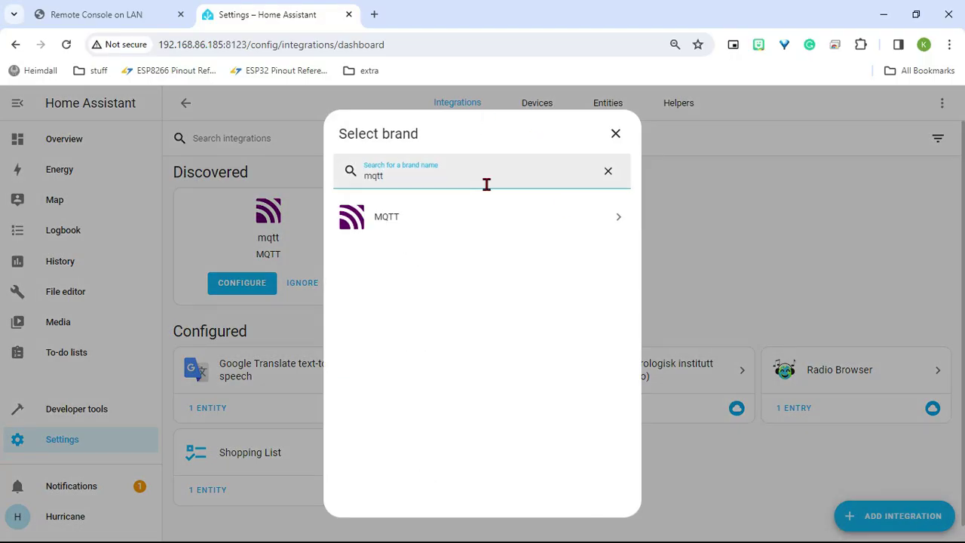
left_click(479, 218)
left_click(490, 193)
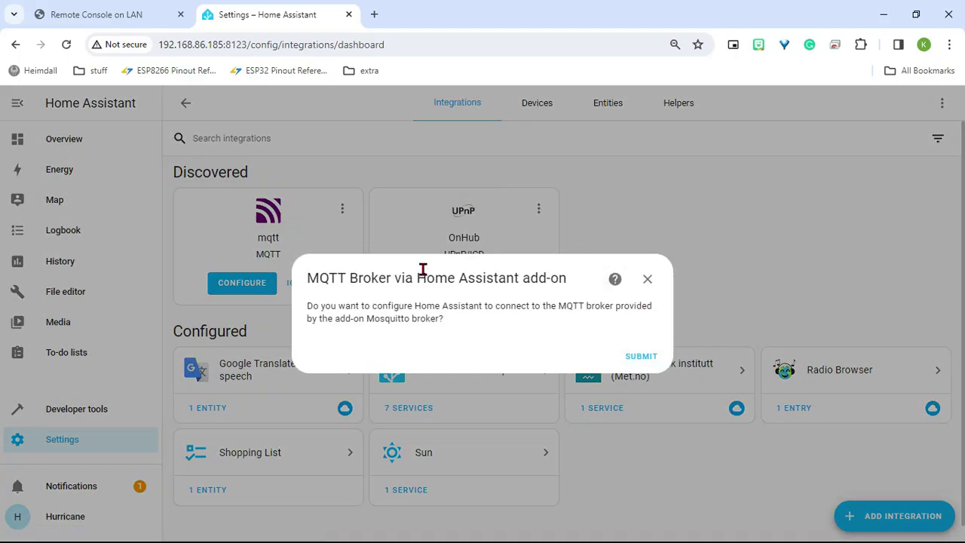
left_click(637, 359)
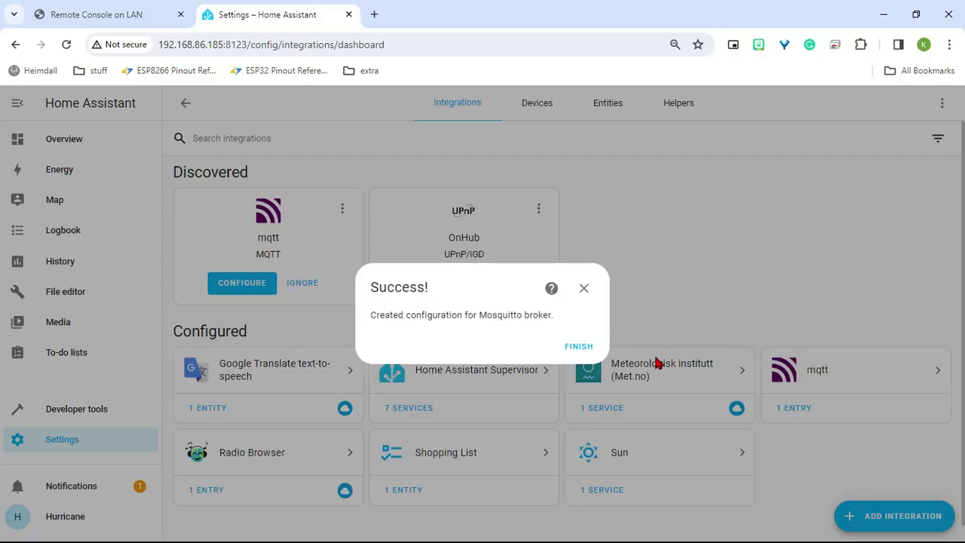
left_click(574, 346)
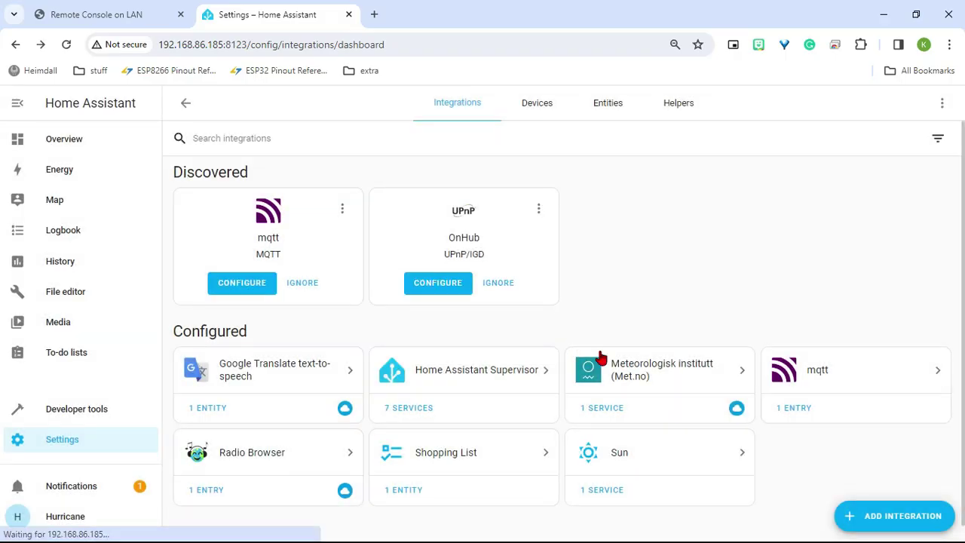
Re-configure the Mosquitto broker entry with the dedicated MQTT username and password.
left_click(842, 385)
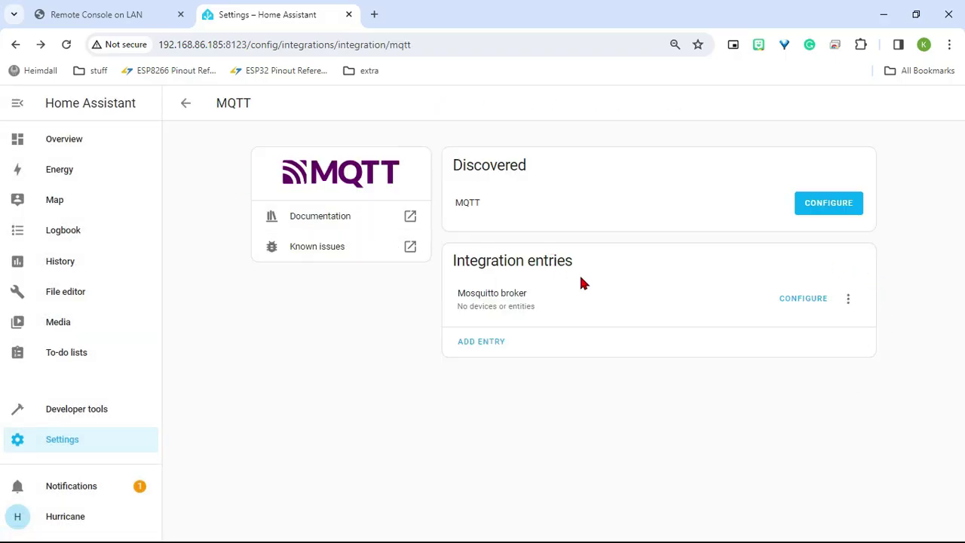
left_click(794, 300)
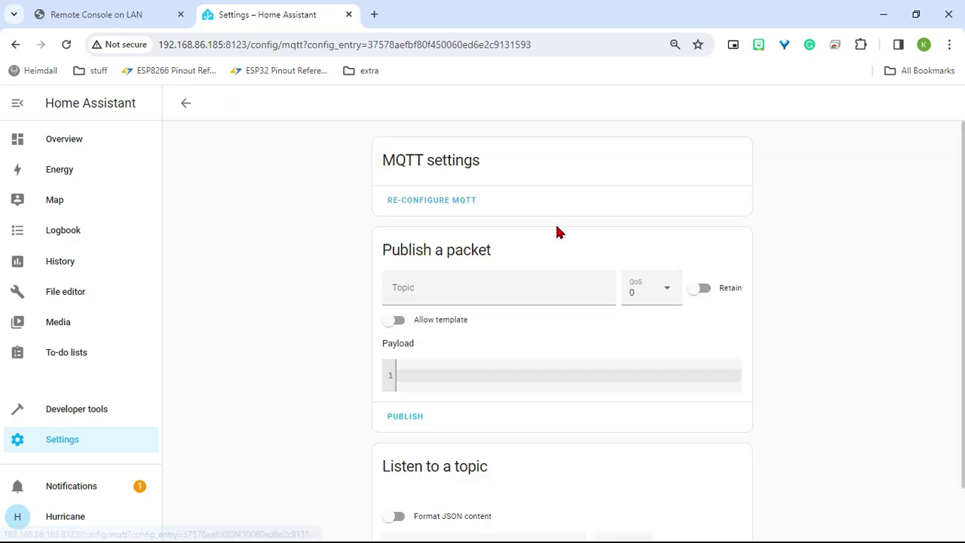
left_click(443, 207)
left_click_drag(354, 237, 437, 237)
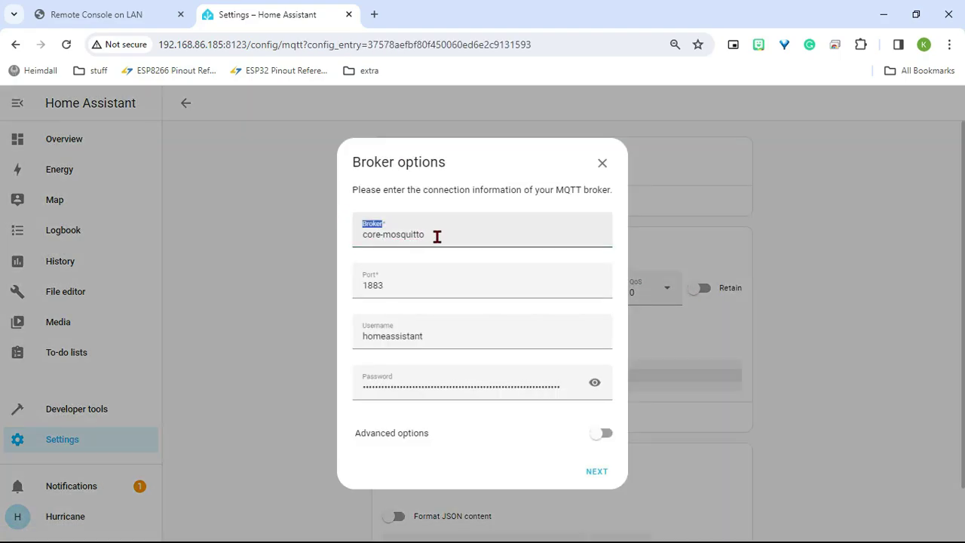
left_click(437, 237)
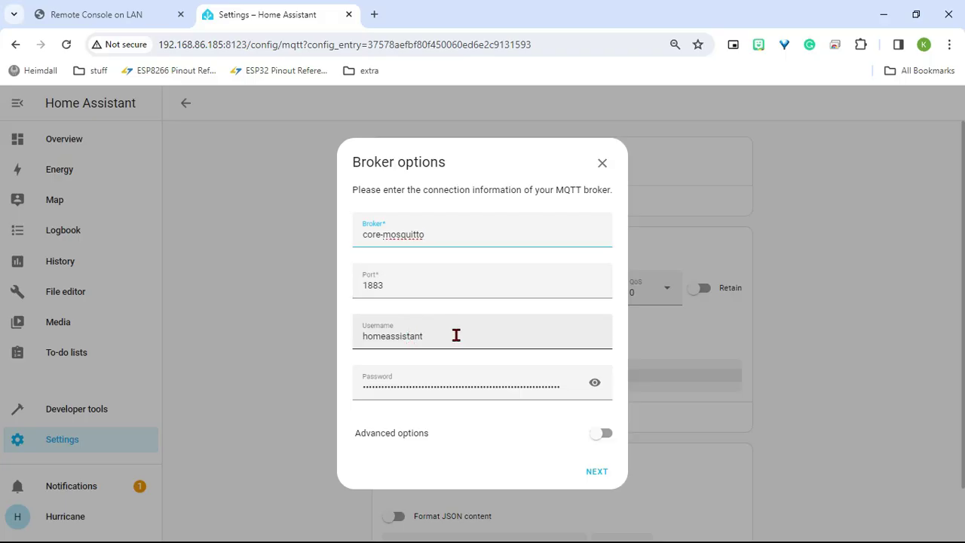
left_click_drag(444, 332, 309, 344)
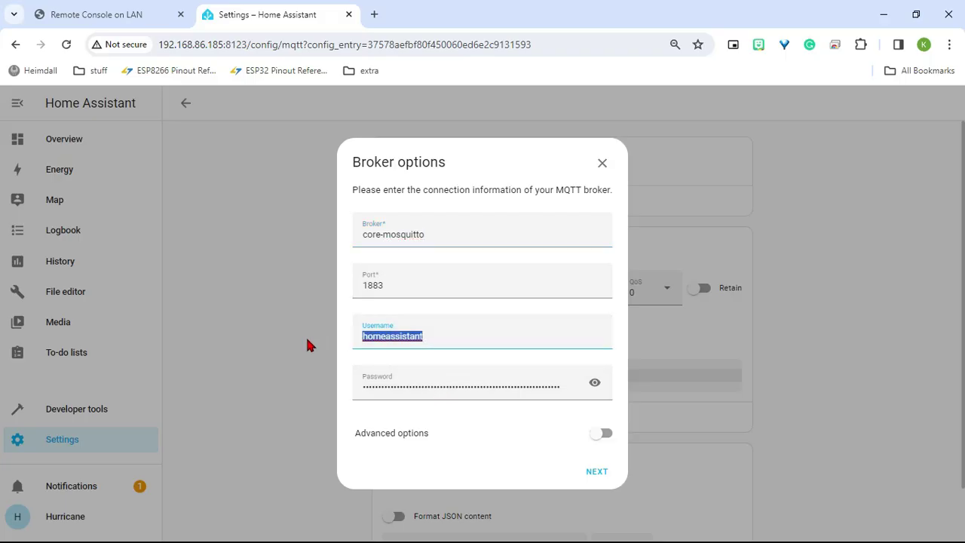
key("BackSpace")
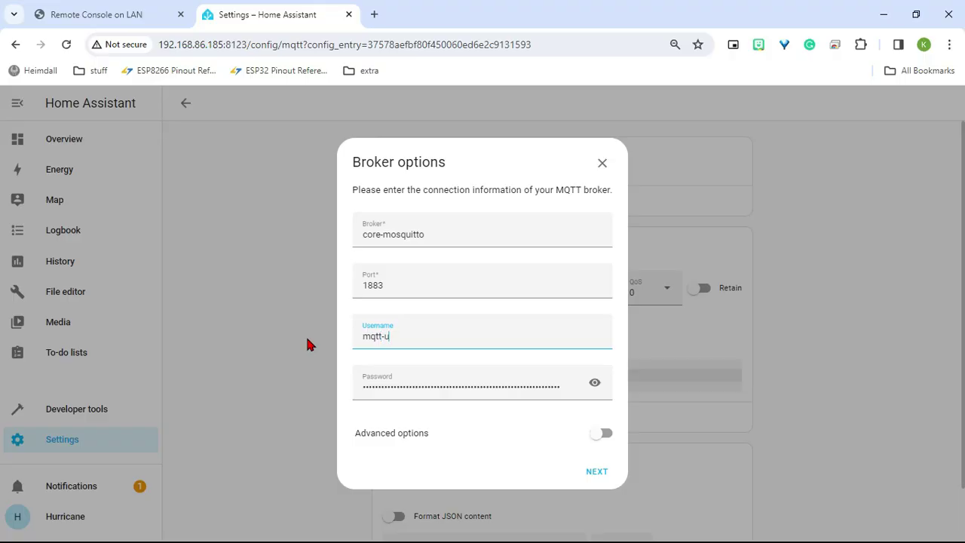
key("Tab")
type("mqt")
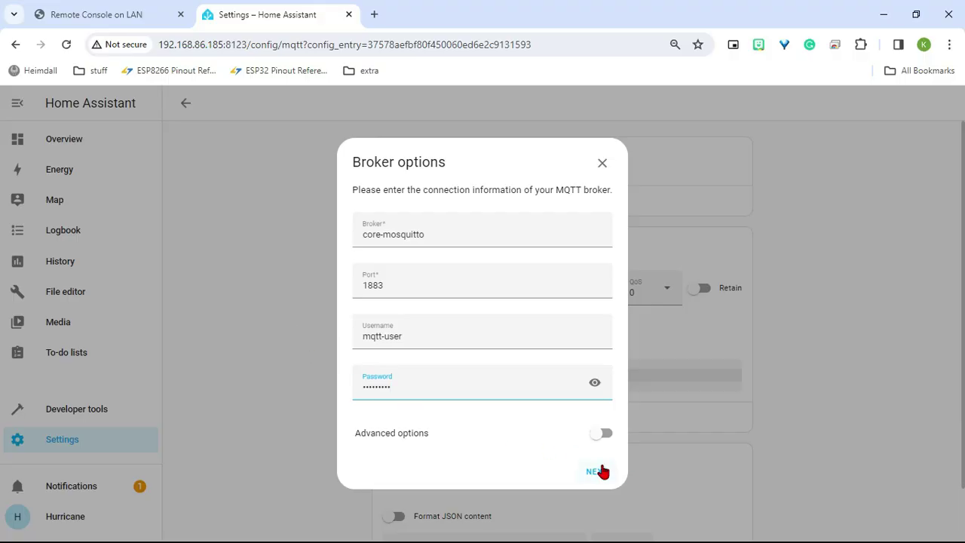
left_click(595, 383)
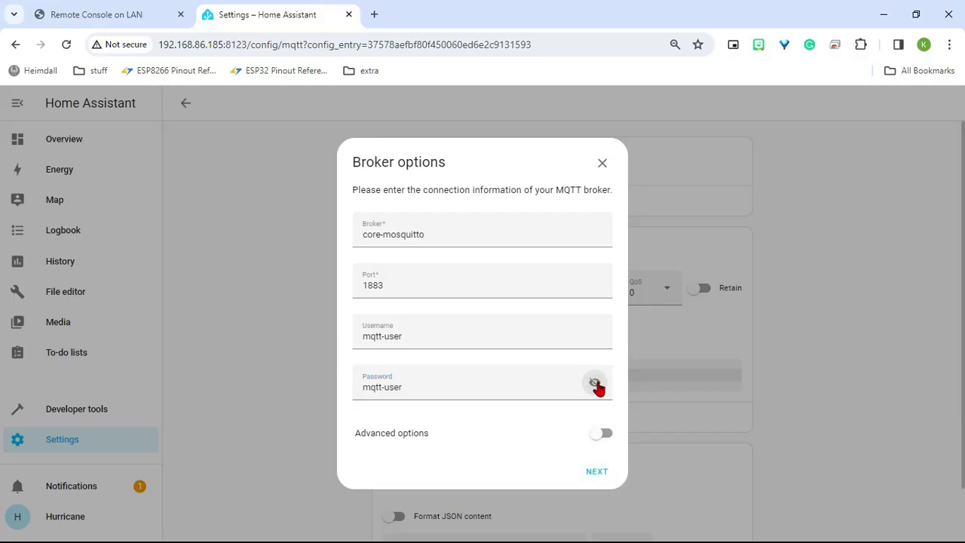
left_click(595, 384)
Submit the MQTT options with discovery, birth and will messages enabled.
left_click(597, 471)
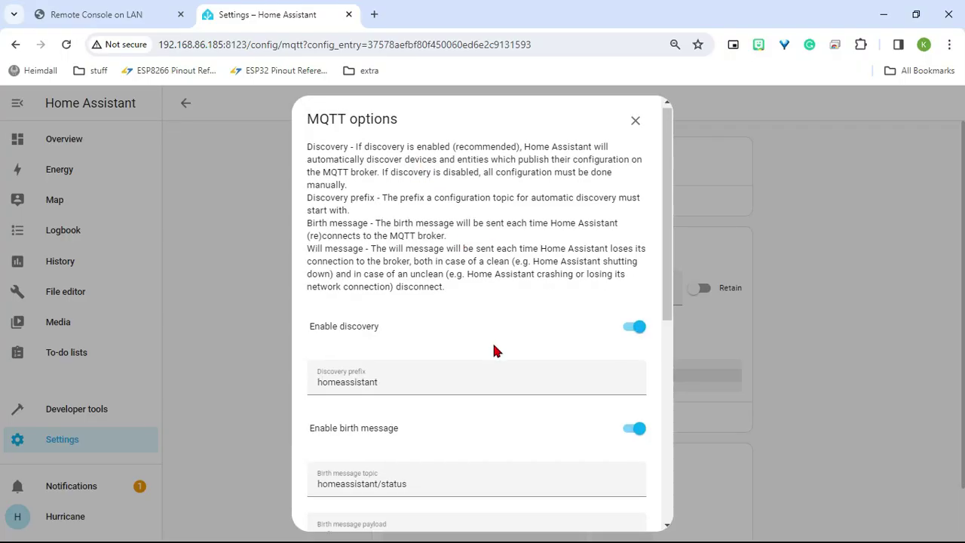
scroll(494, 350, "down", 2)
scroll(494, 351, "down", 1)
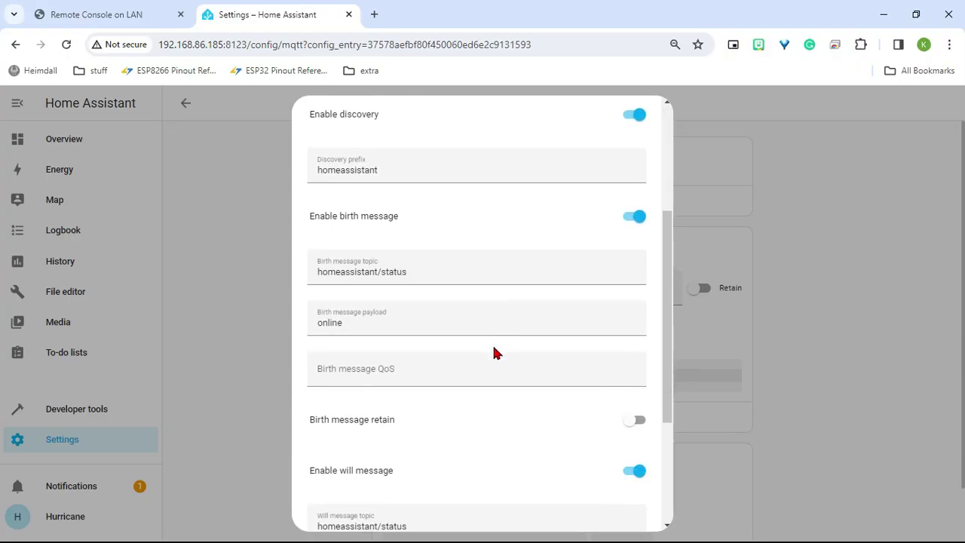
scroll(494, 352, "down", 3)
scroll(532, 400, "up", 5)
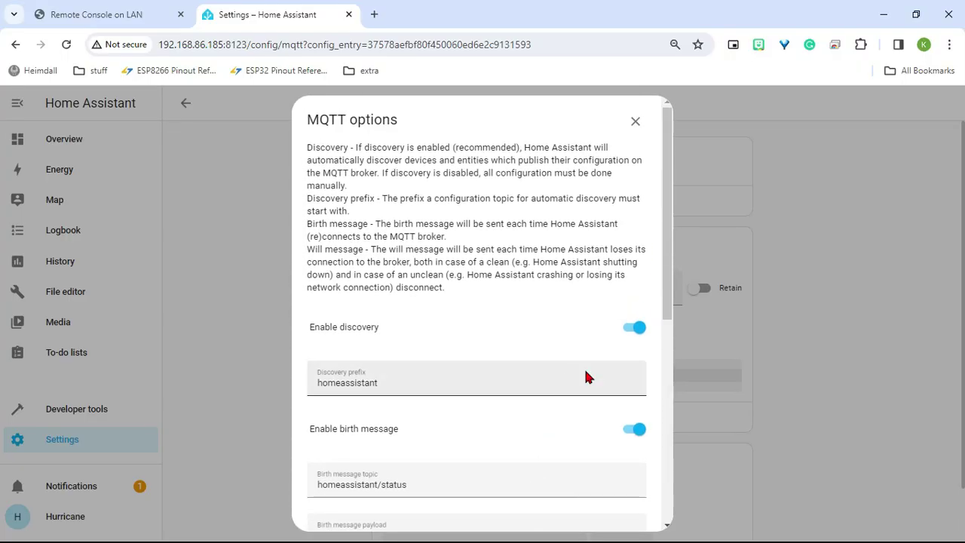
scroll(587, 377, "down", 5)
left_click(636, 517)
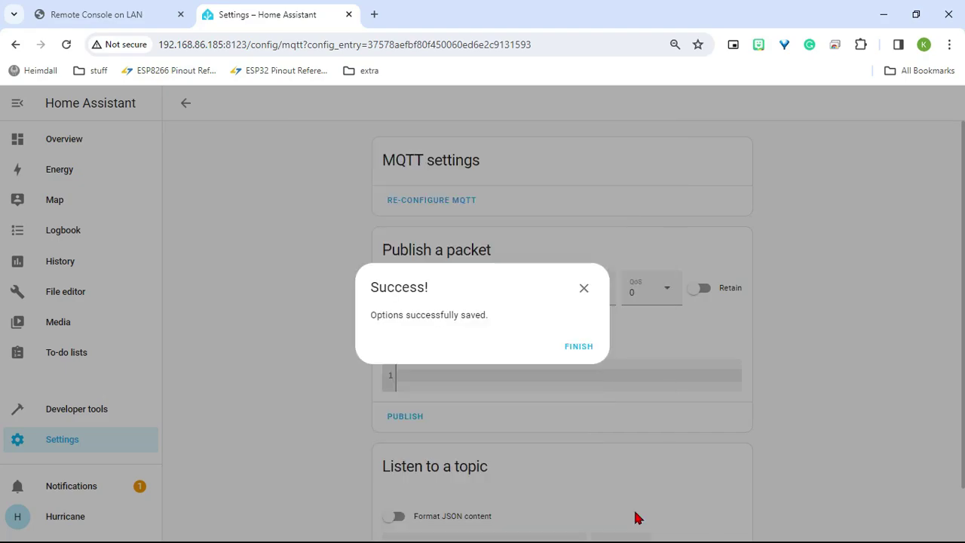
left_click(579, 347)
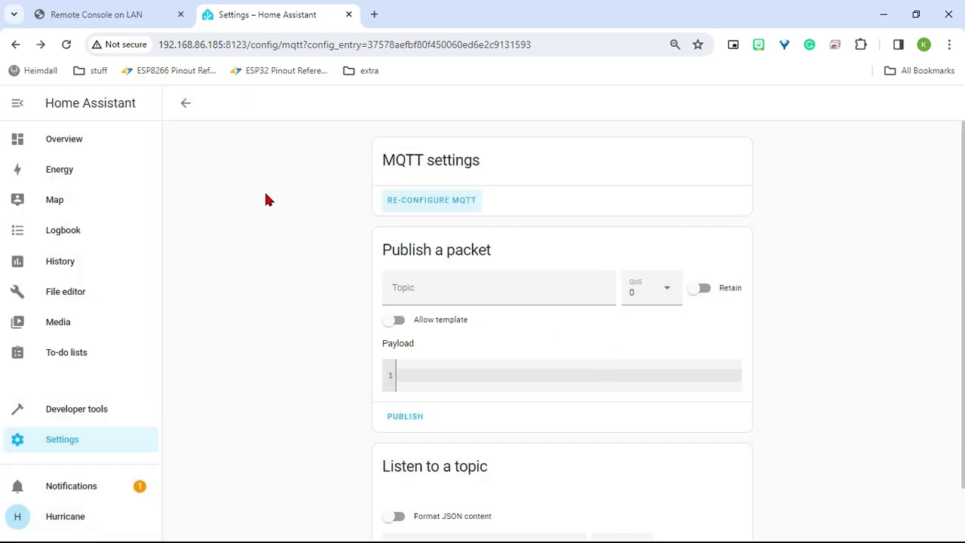
left_click(187, 104)
Start a new automation from scratch in Automations & scenes.
left_click(188, 106)
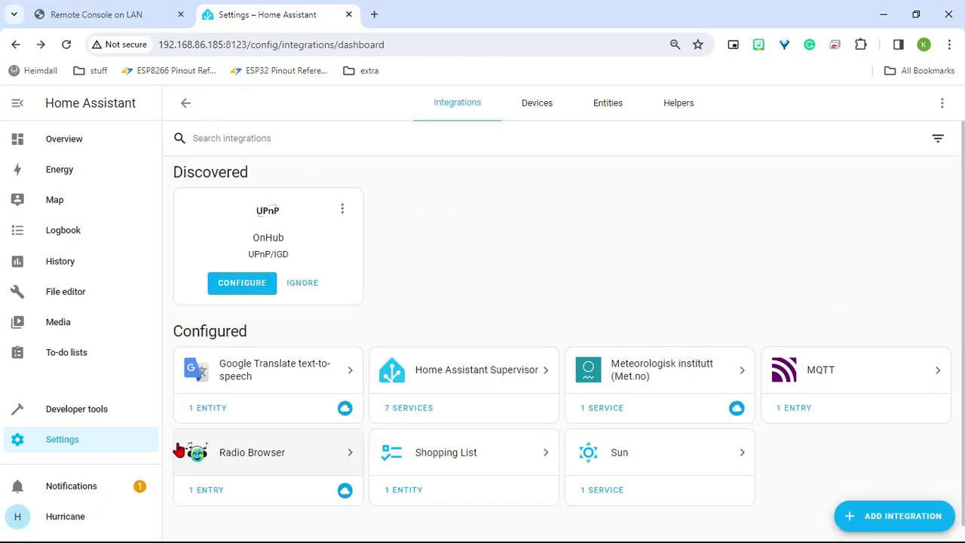
left_click(143, 448)
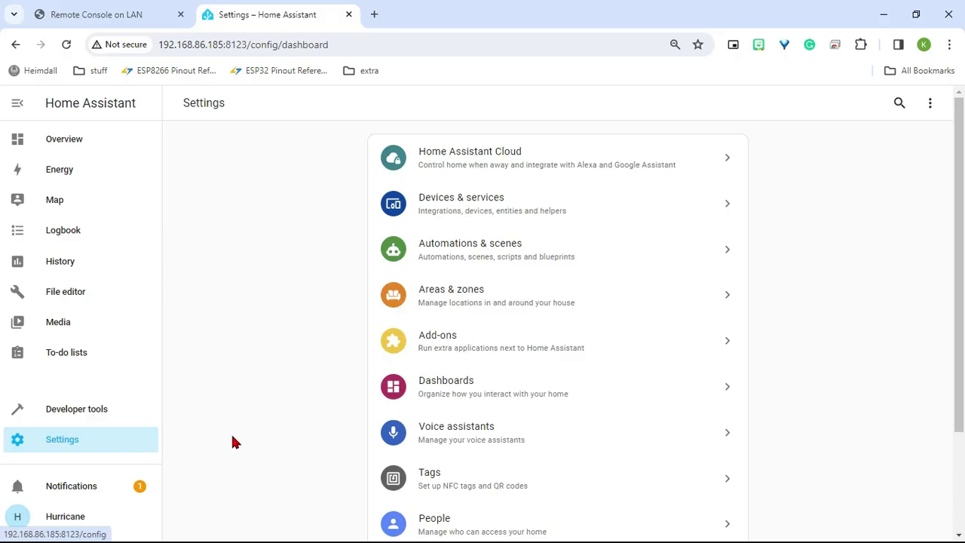
left_click(513, 250)
left_click(913, 521)
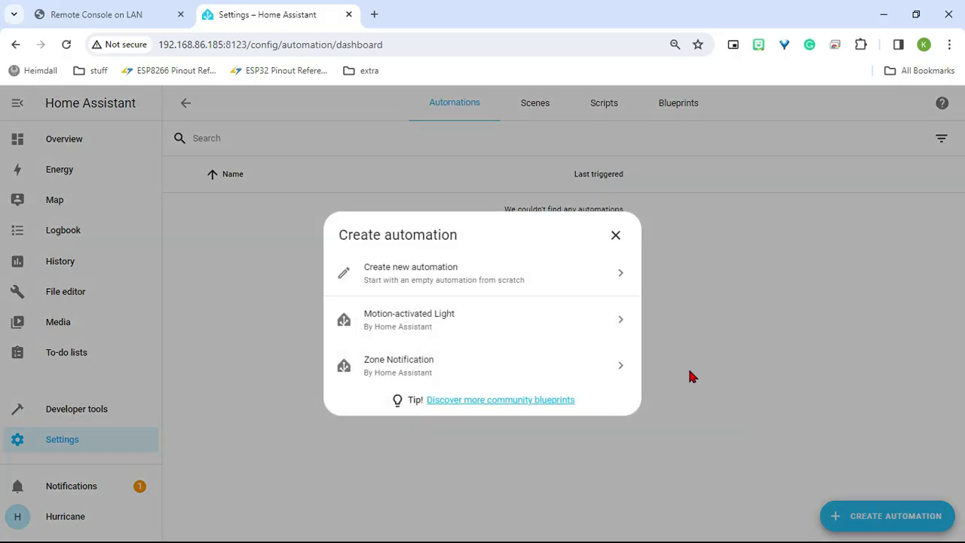
left_click(446, 282)
Add a Time pattern trigger with Seconds set to /30.
left_click(276, 179)
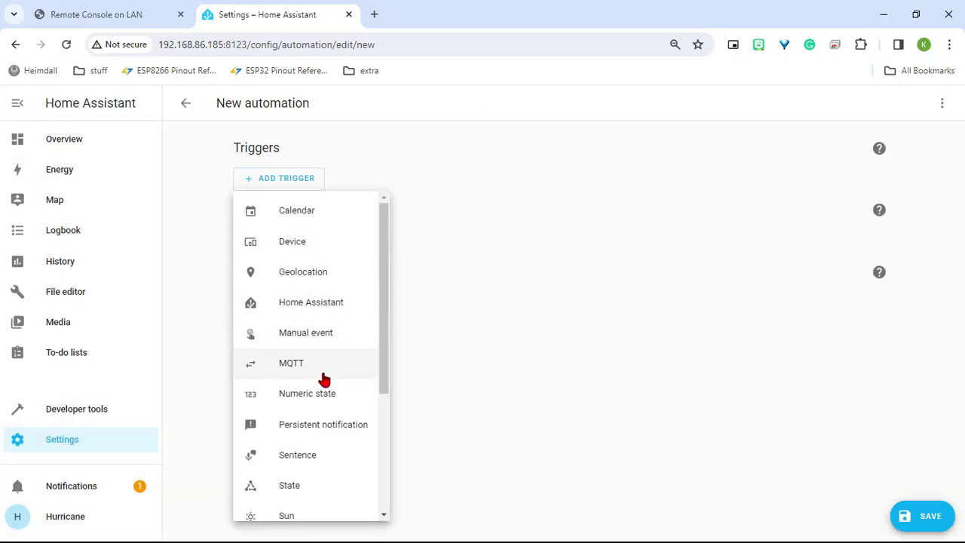
scroll(323, 377, "down", 3)
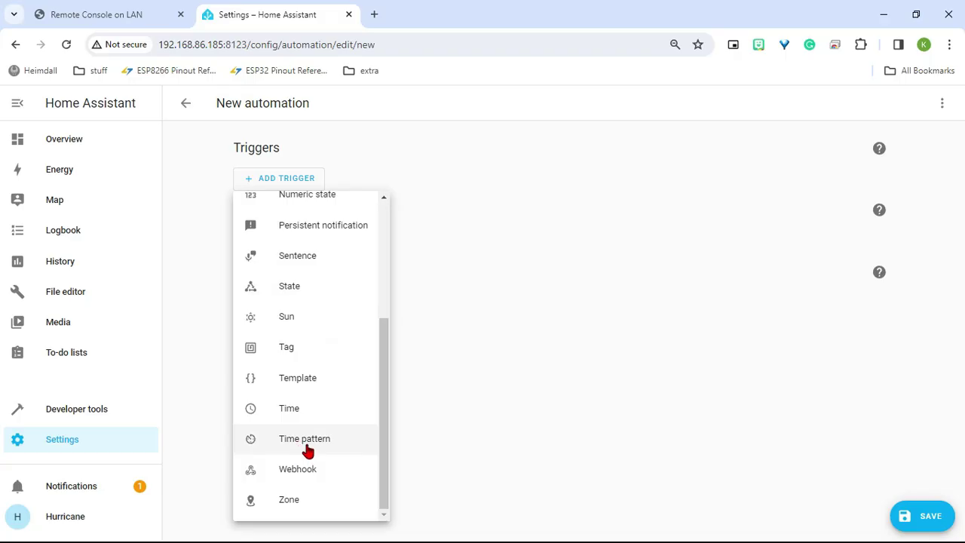
left_click(306, 445)
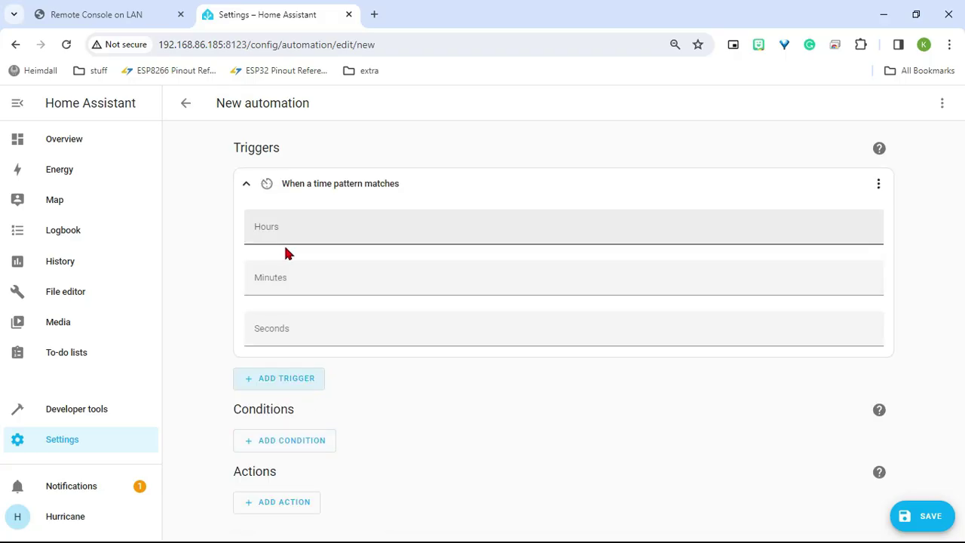
left_click(283, 326)
type("/30")
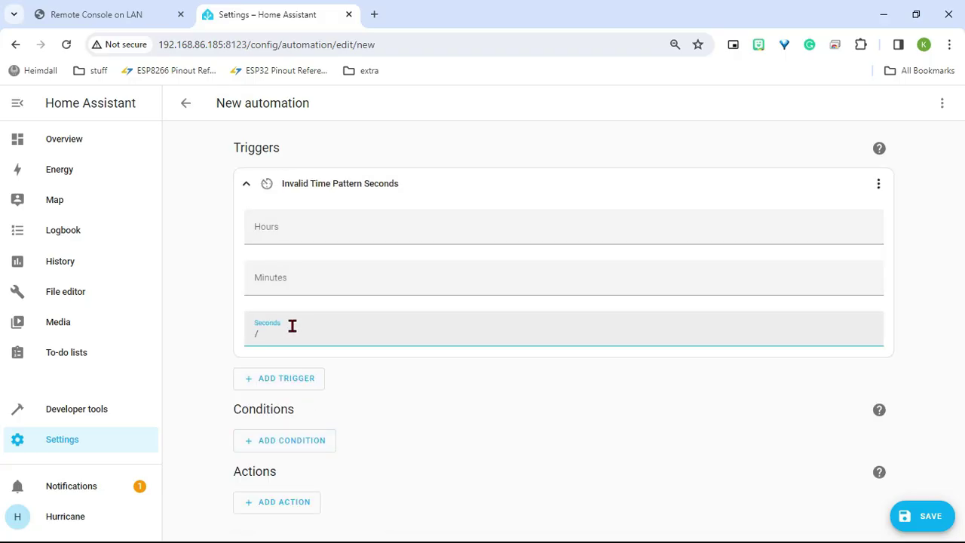
left_click(328, 193)
left_click(276, 347)
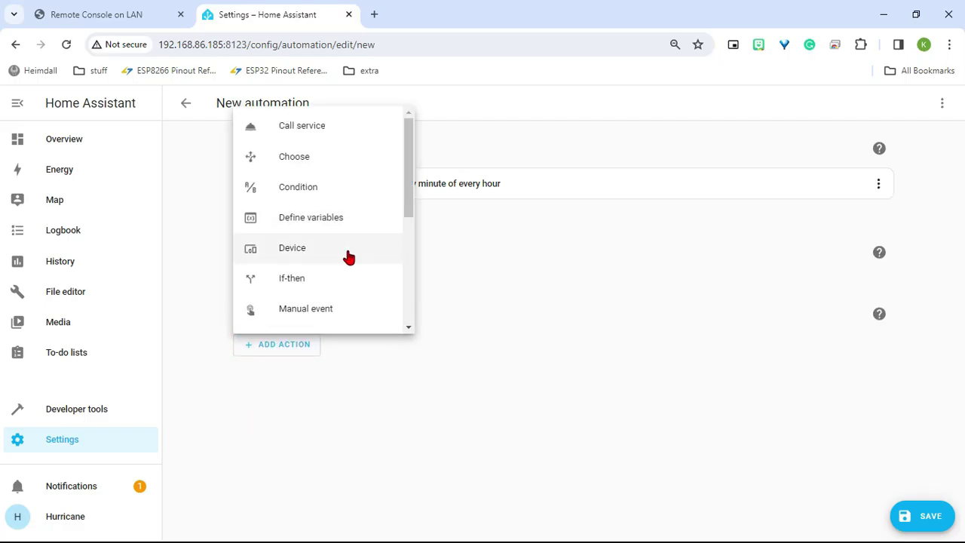
Add a Call service action using the MQTT: Publish service.
left_click(332, 135)
left_click(388, 393)
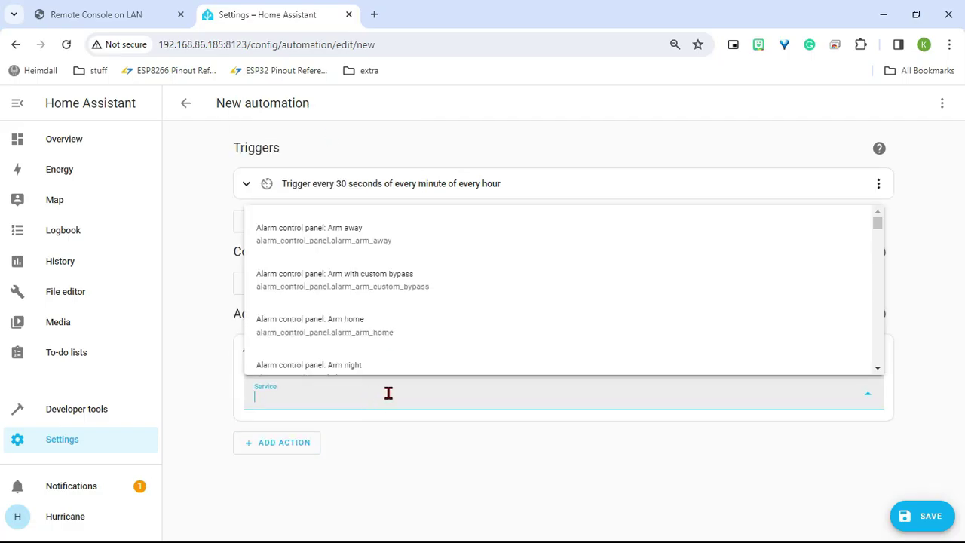
type("mqtt")
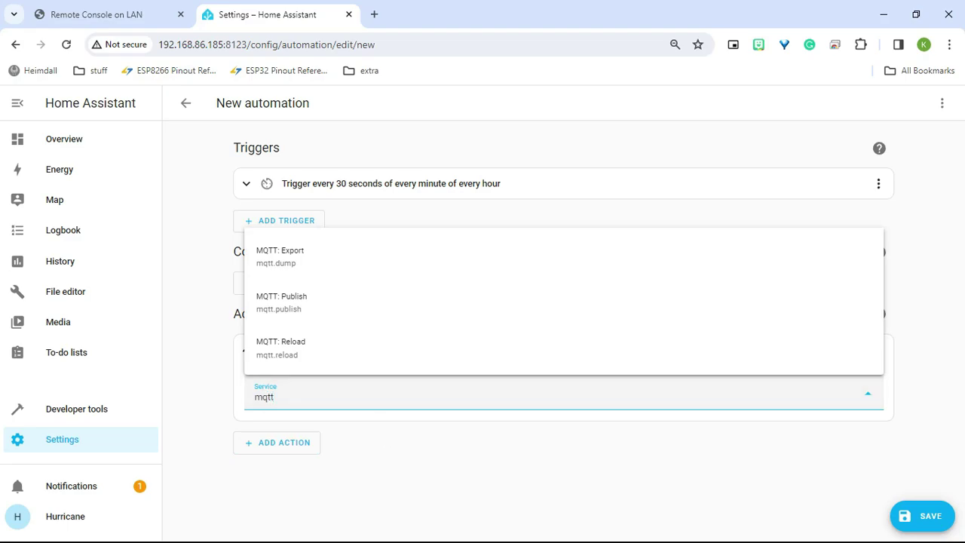
left_click(321, 303)
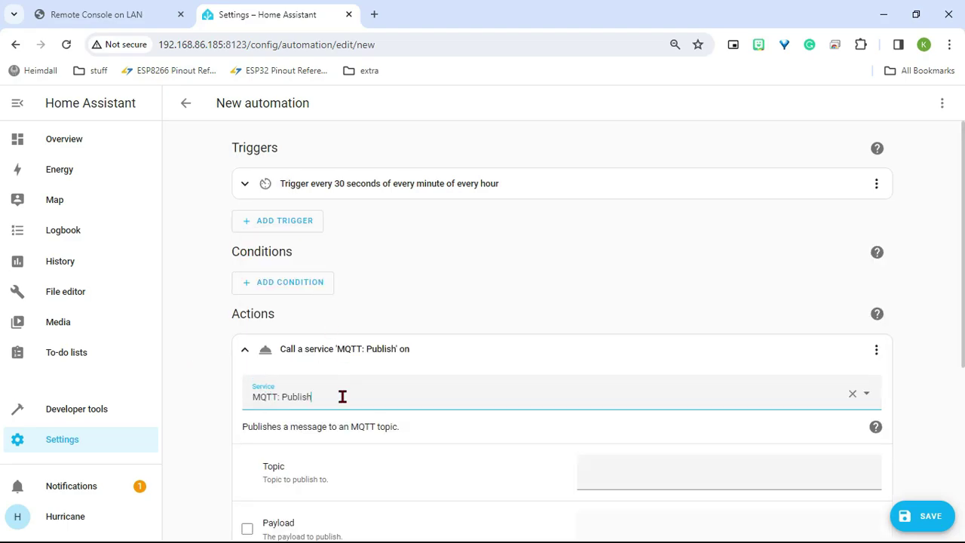
scroll(326, 469, "down", 2)
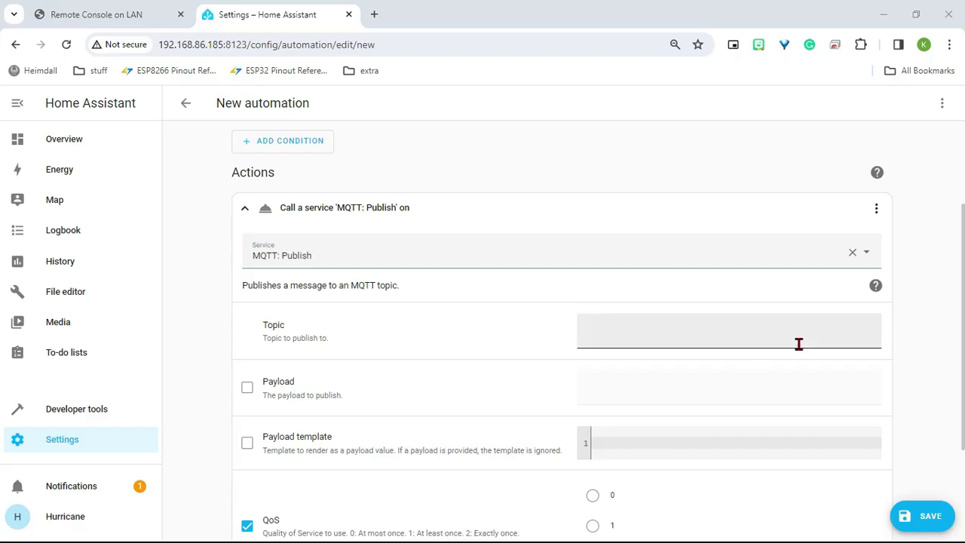
Paste the Victron topic into Topic and delete your-venus-id, leaving victron/R//system/0/Serial.
left_click(693, 341)
right_click(692, 341)
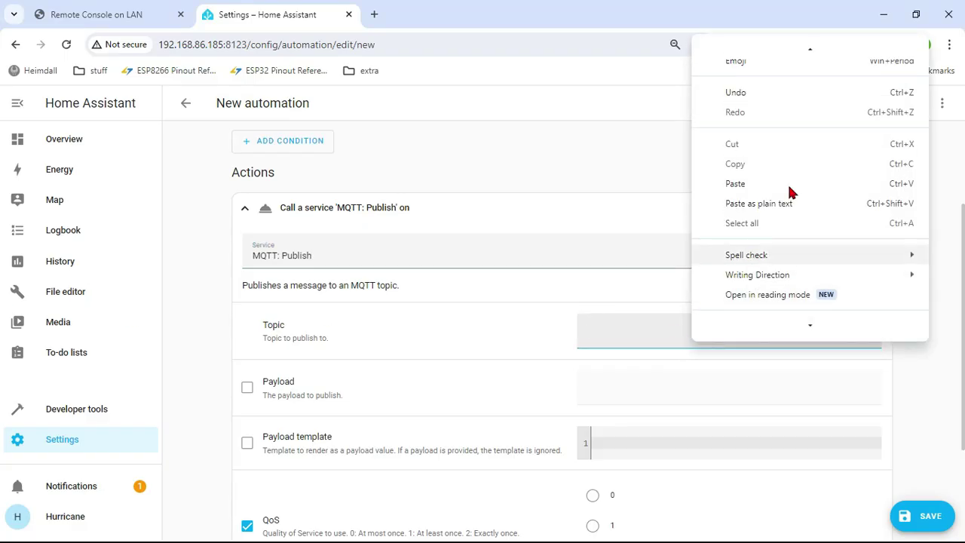
left_click(732, 183)
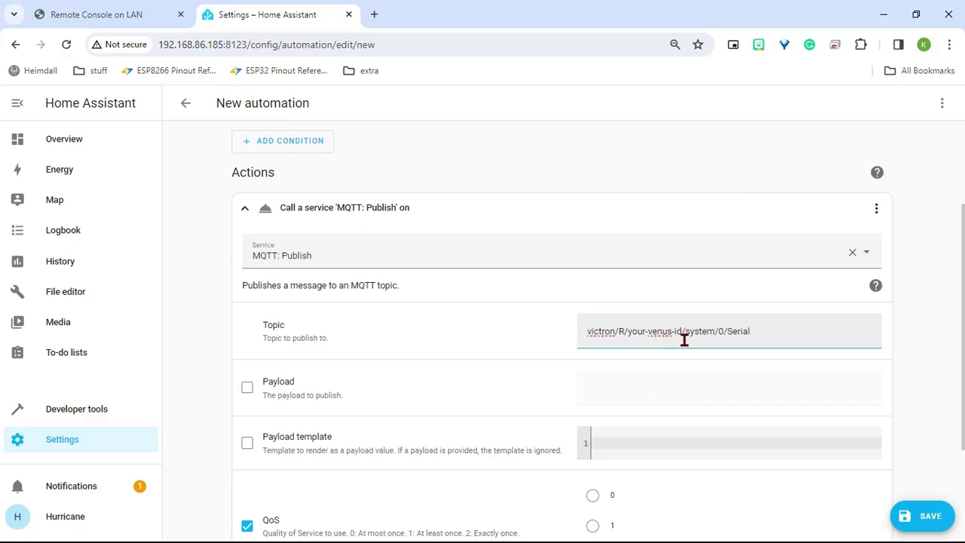
left_click_drag(682, 331, 633, 338)
key("BackSpace")
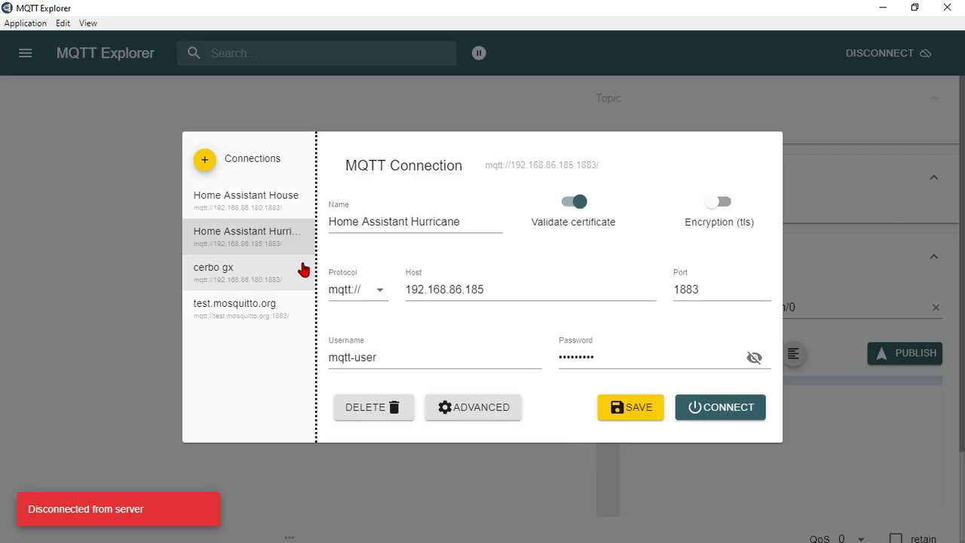
Select the cerbo gx connection and check its host 192.168.86.180 on port 1883.
left_click(266, 276)
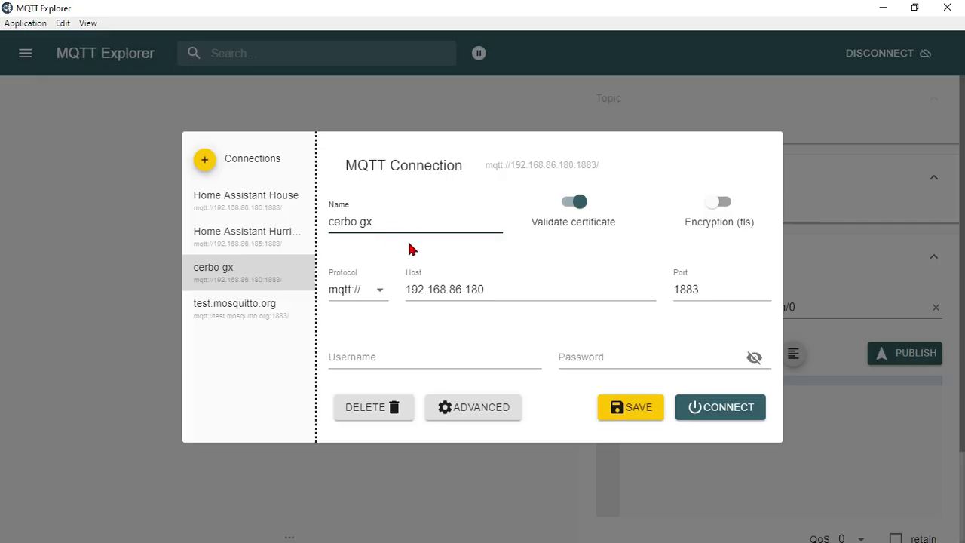
left_click(473, 289)
Connect to cerbo gx and copy the device-ID topic path under N to the clipboard.
left_click(715, 415)
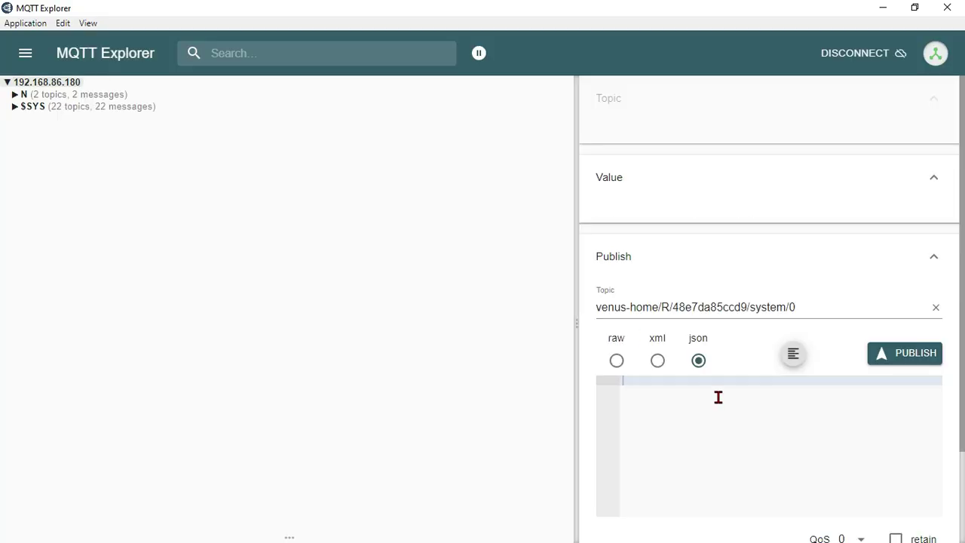
left_click(66, 95)
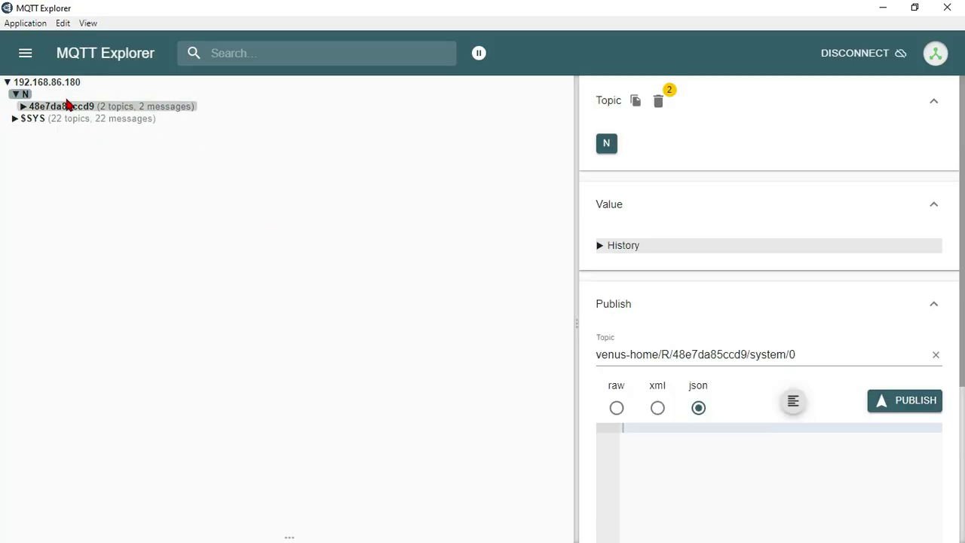
left_click(46, 88)
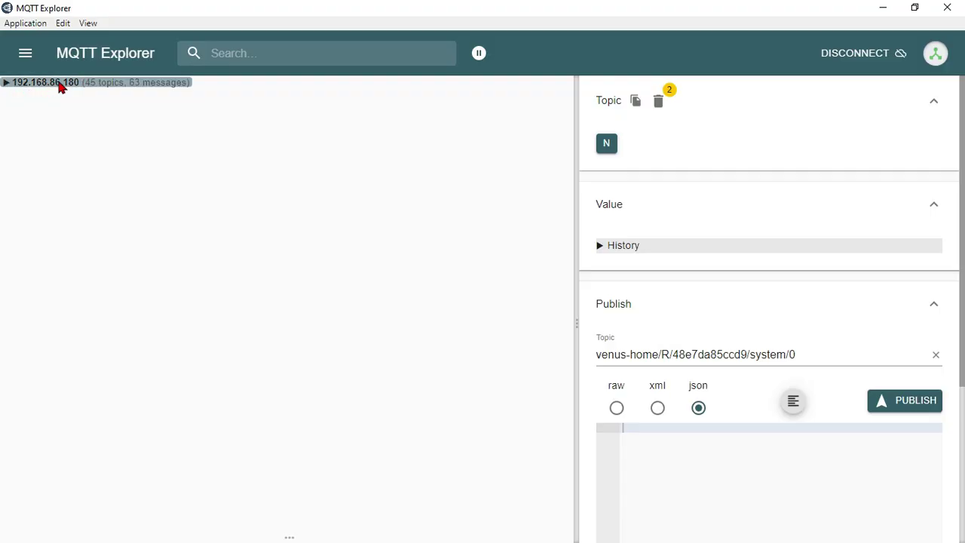
left_click(60, 85)
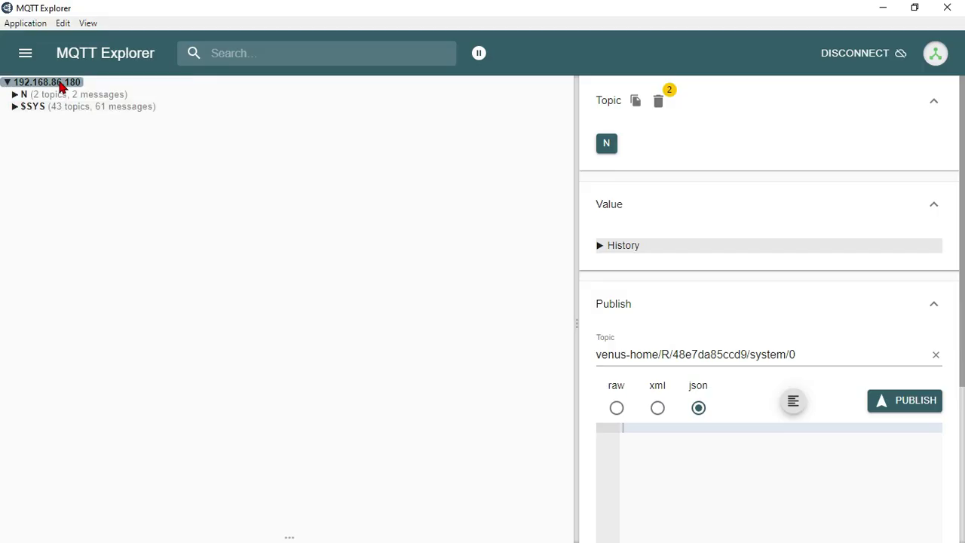
left_click(47, 95)
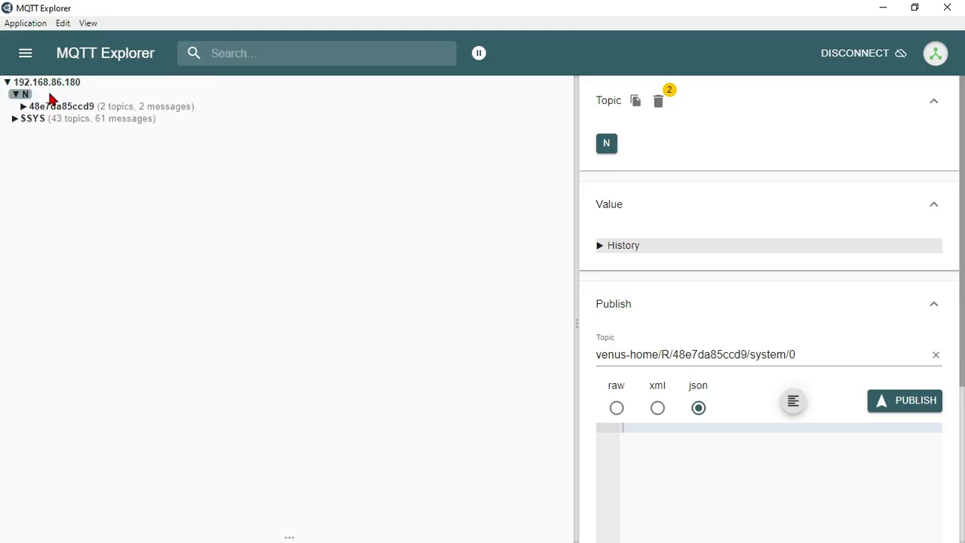
left_click(47, 110)
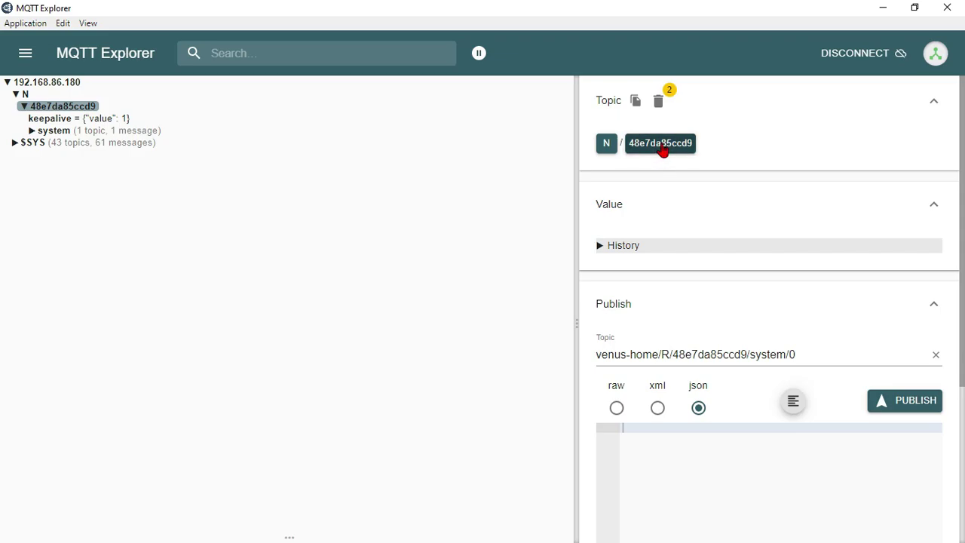
left_click(637, 102)
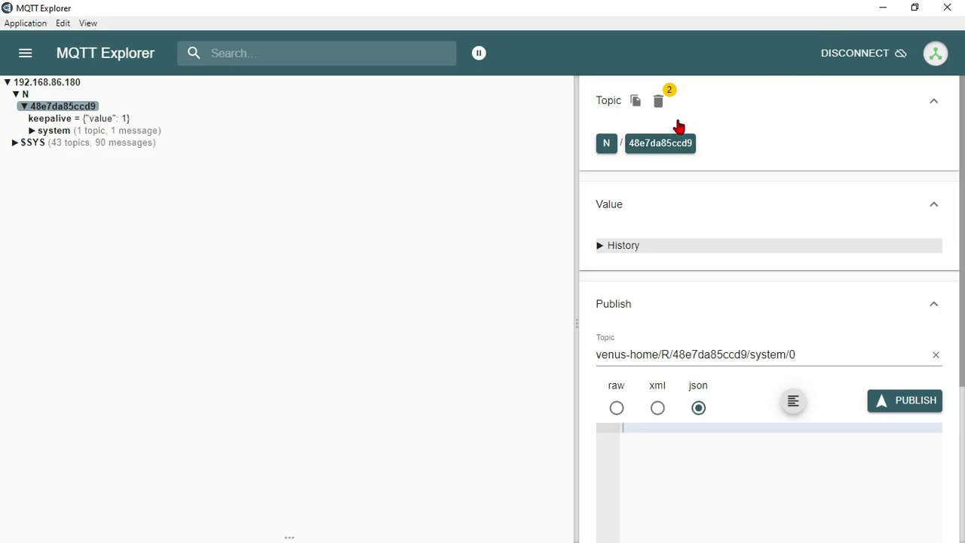
left_click(881, 14)
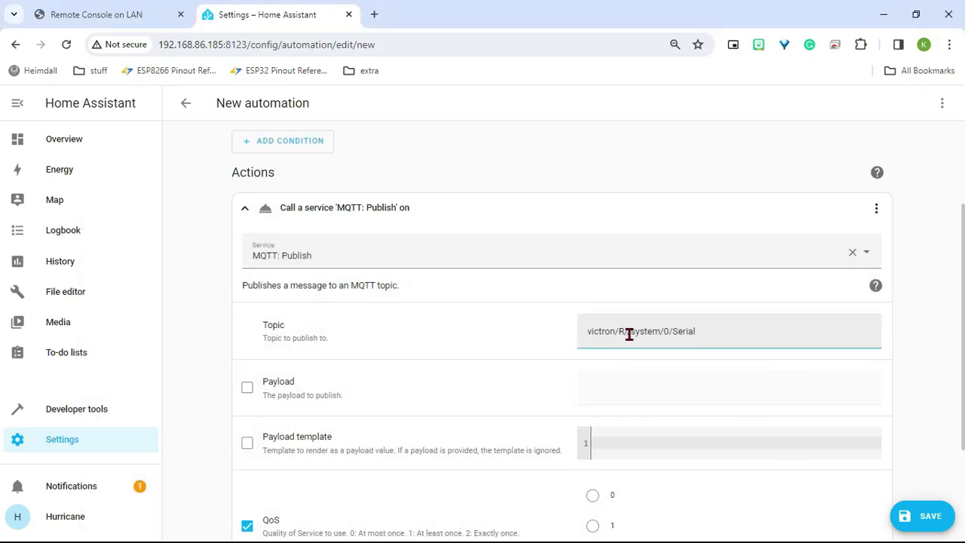
right_click(629, 334)
left_click(689, 158)
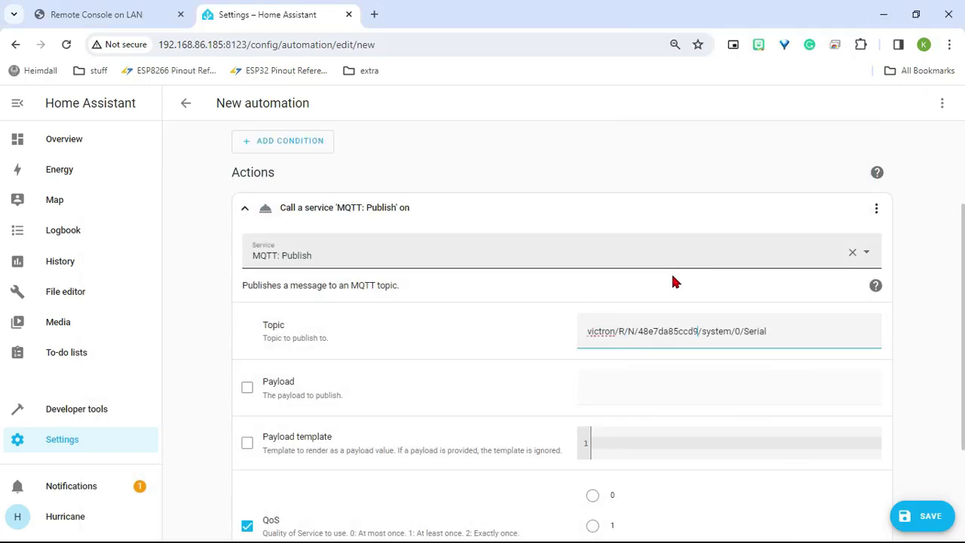
left_click(635, 331)
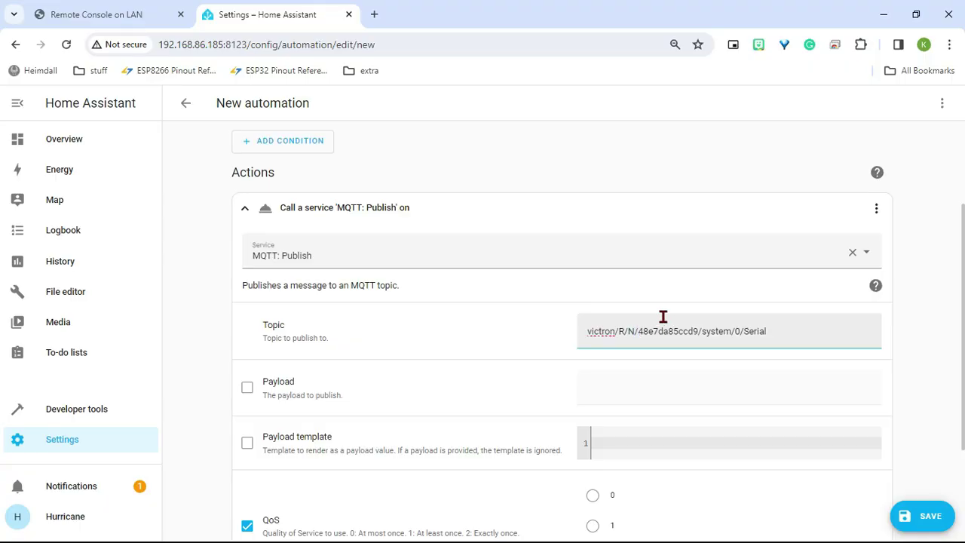
key("BackSpace")
key("BackSpace")
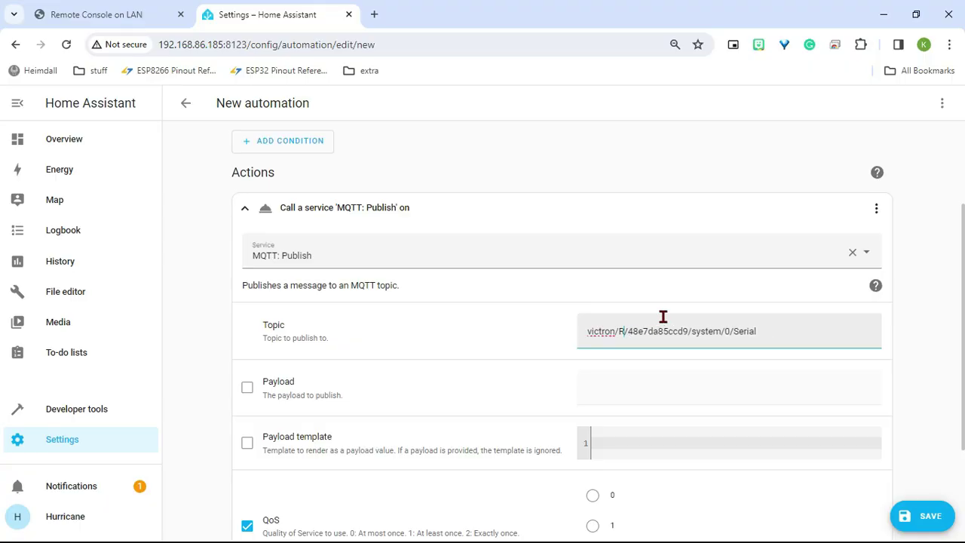
key("Tab")
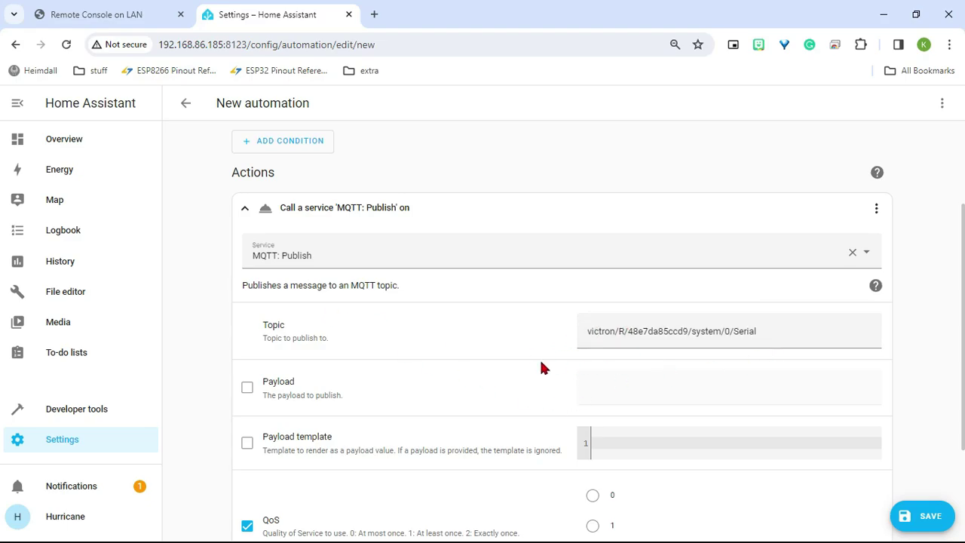
scroll(392, 395, "down", 2)
scroll(339, 388, "up", 1)
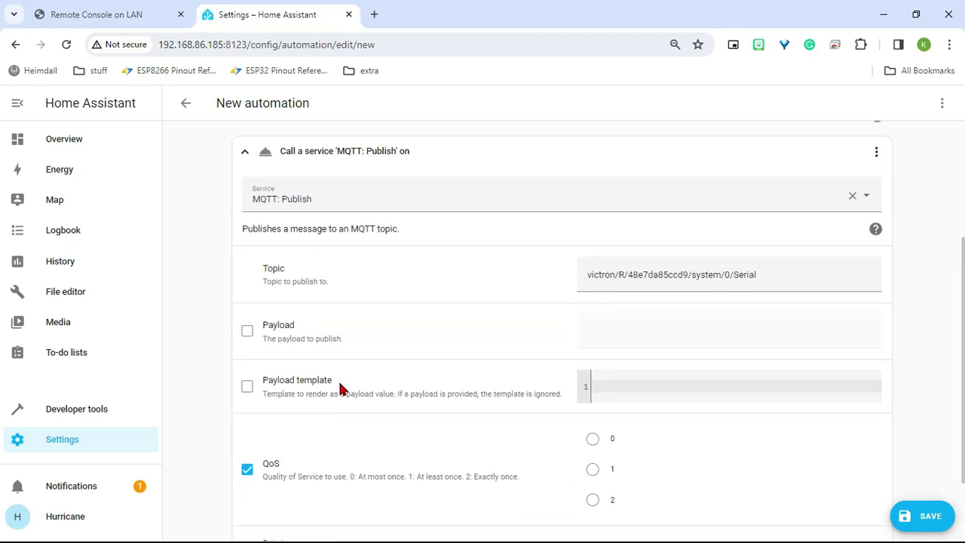
scroll(339, 389, "up", 1)
Save the automation as 'Victron MQTT KeepAlive' and return to the Settings page.
left_click(334, 201)
left_click(916, 516)
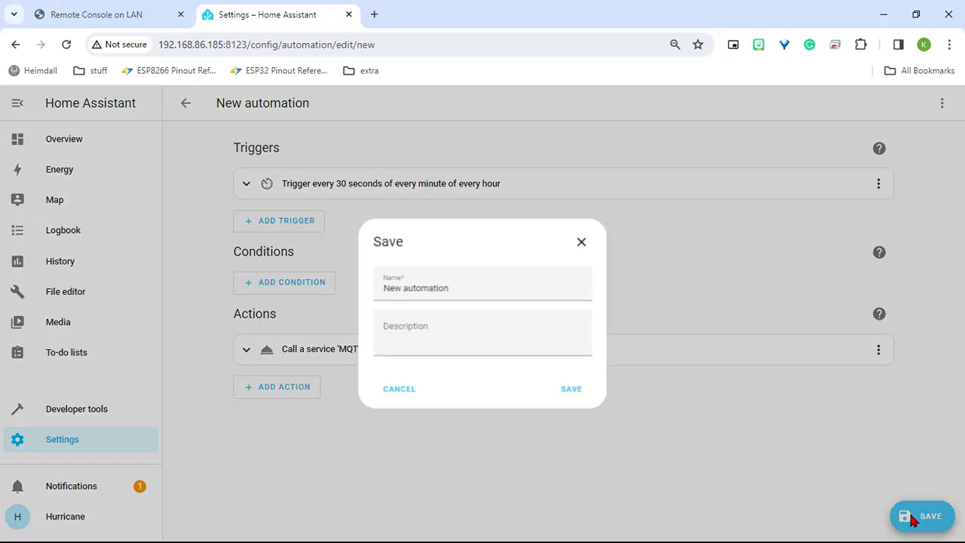
left_click(466, 293)
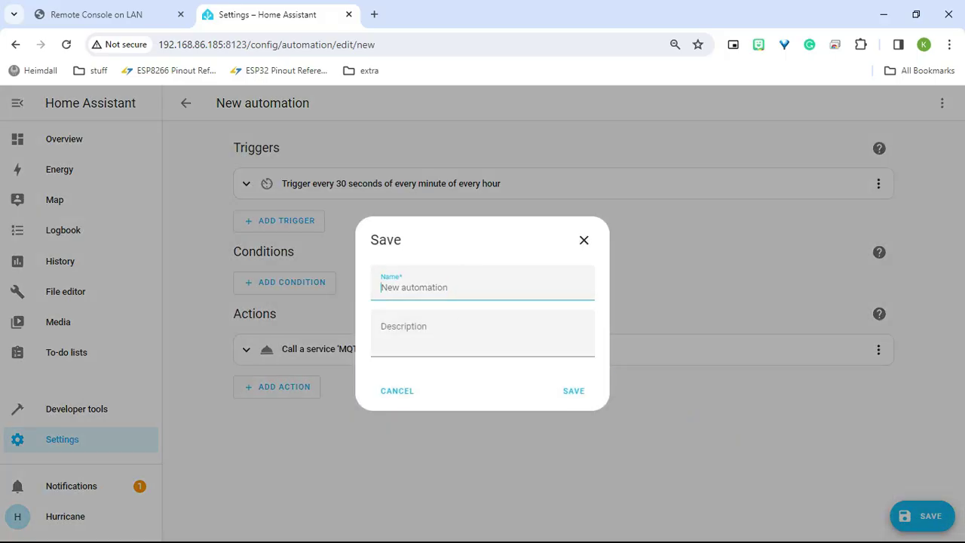
type("Victron MQTT KeepAlive")
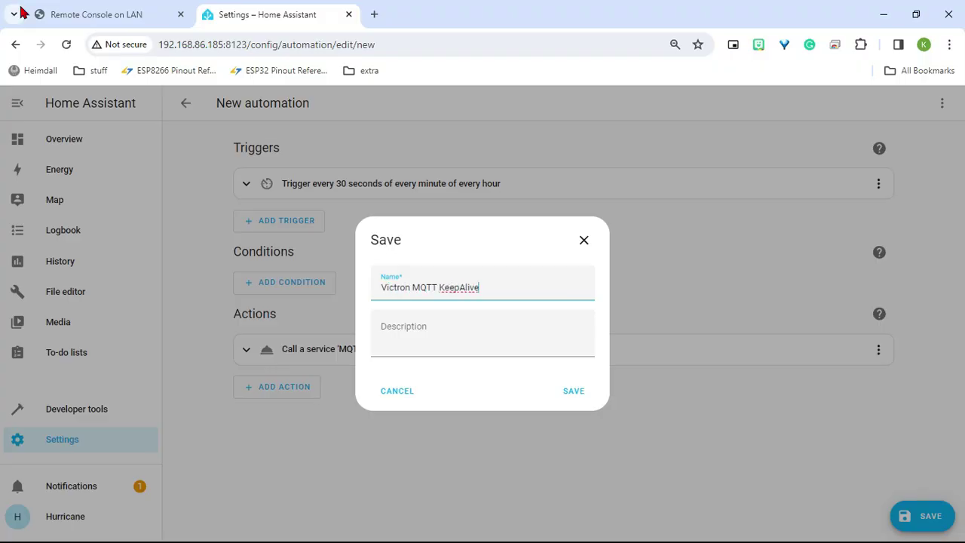
left_click(577, 395)
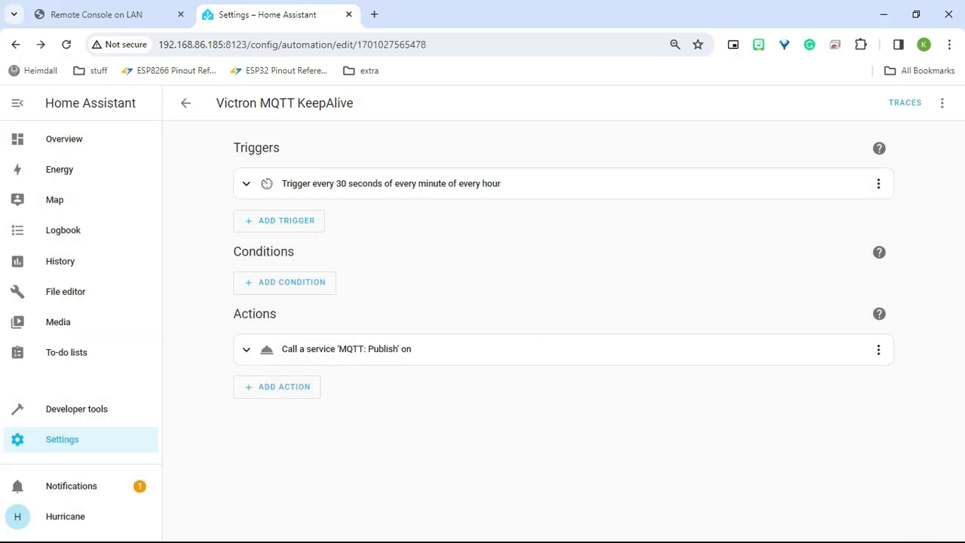
left_click(187, 104)
left_click(187, 105)
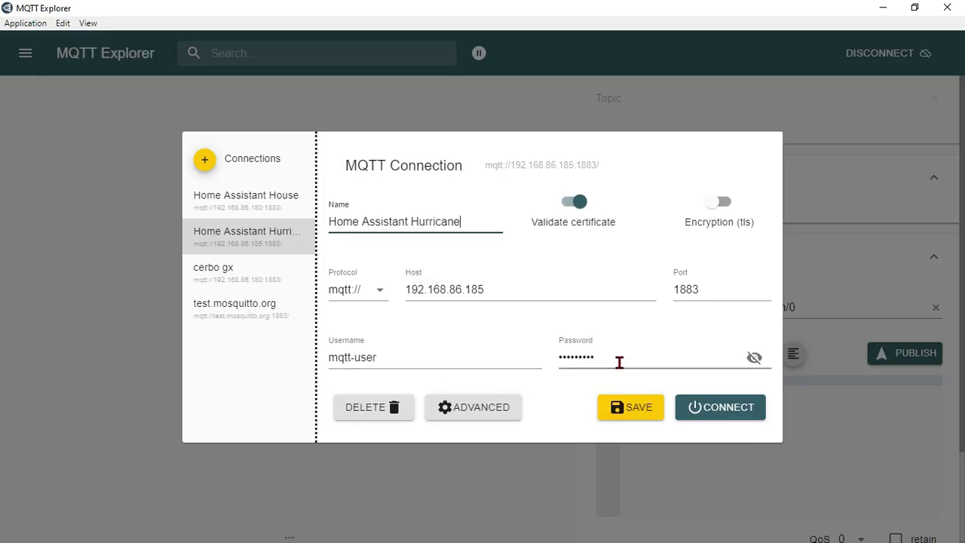
Connect MQTT Explorer to broker 192.168.86.185 and expand victron > N > 48e7da85ccd9.
left_click(754, 361)
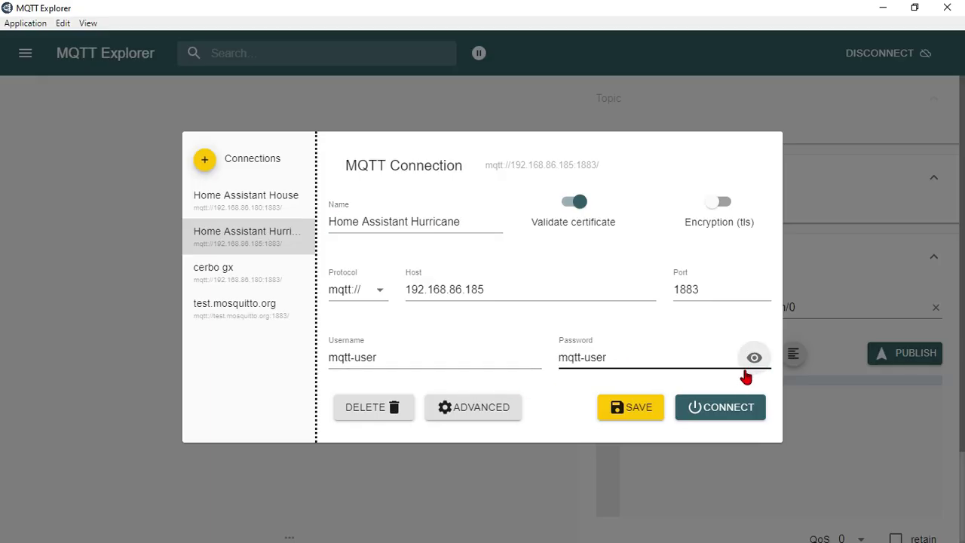
left_click(721, 419)
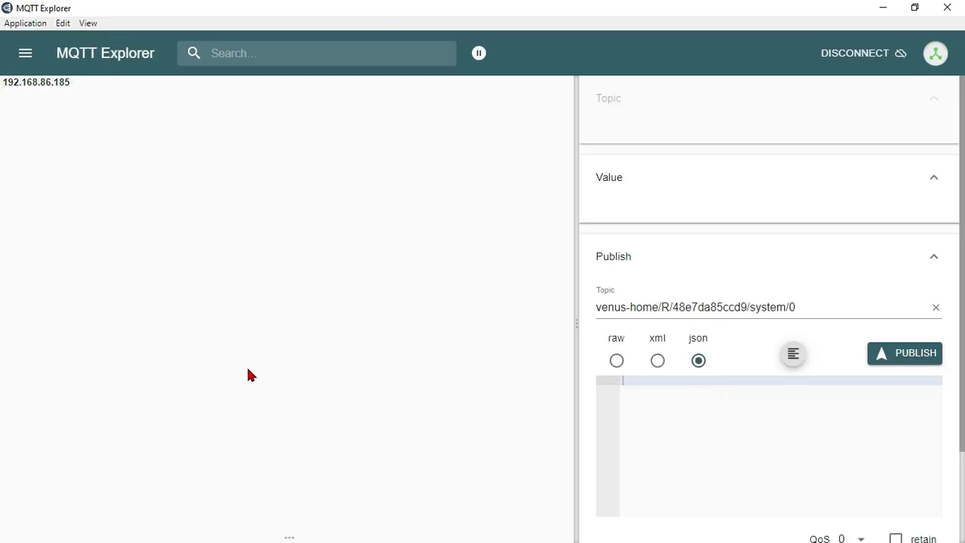
left_click(47, 85)
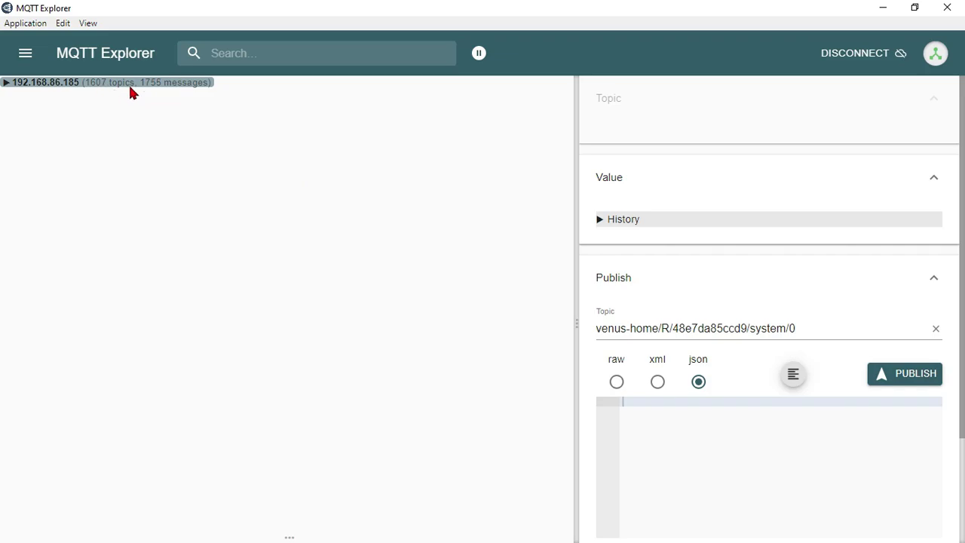
left_click(130, 86)
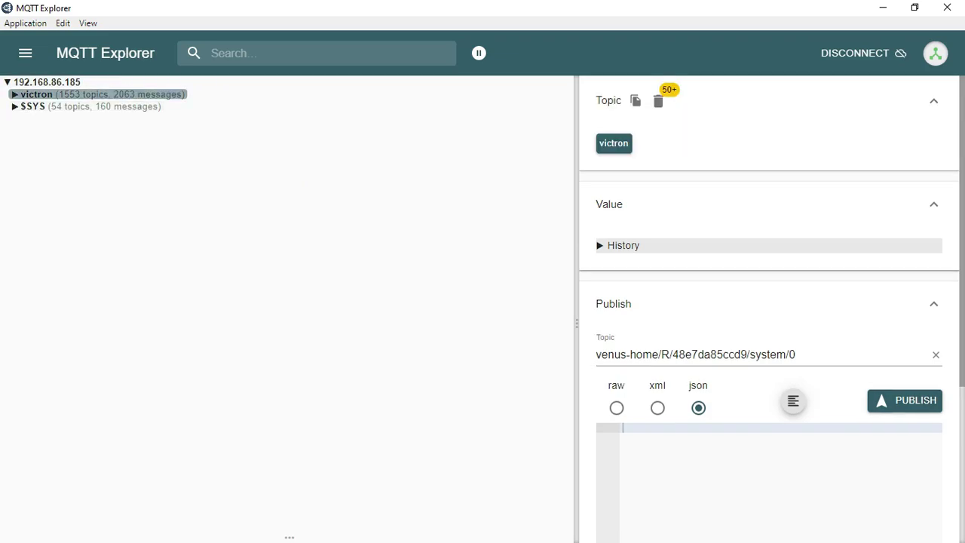
left_click(49, 98)
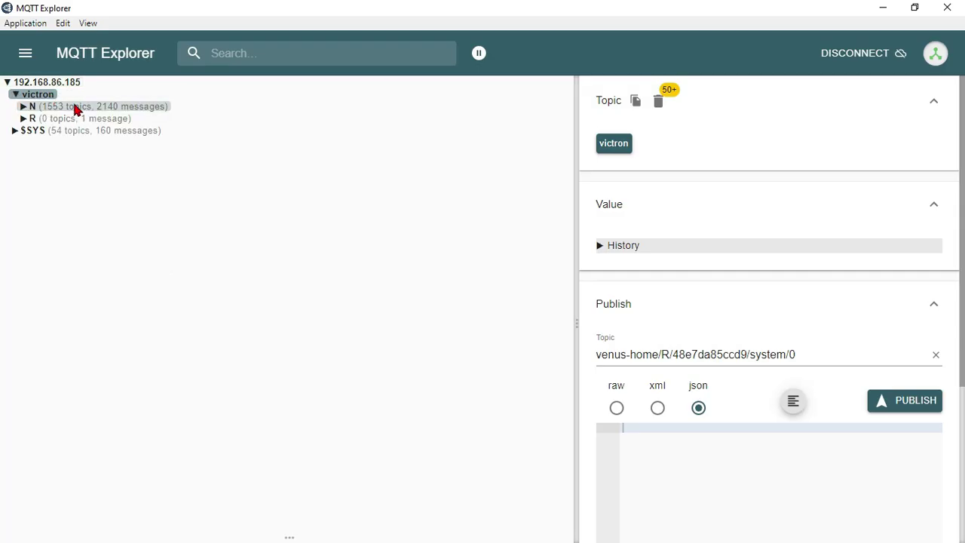
left_click(73, 110)
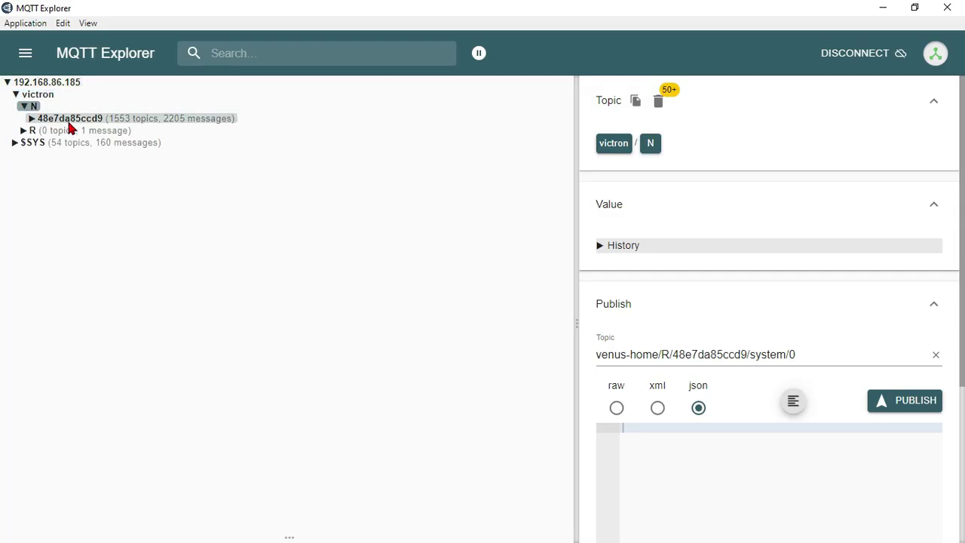
left_click(71, 120)
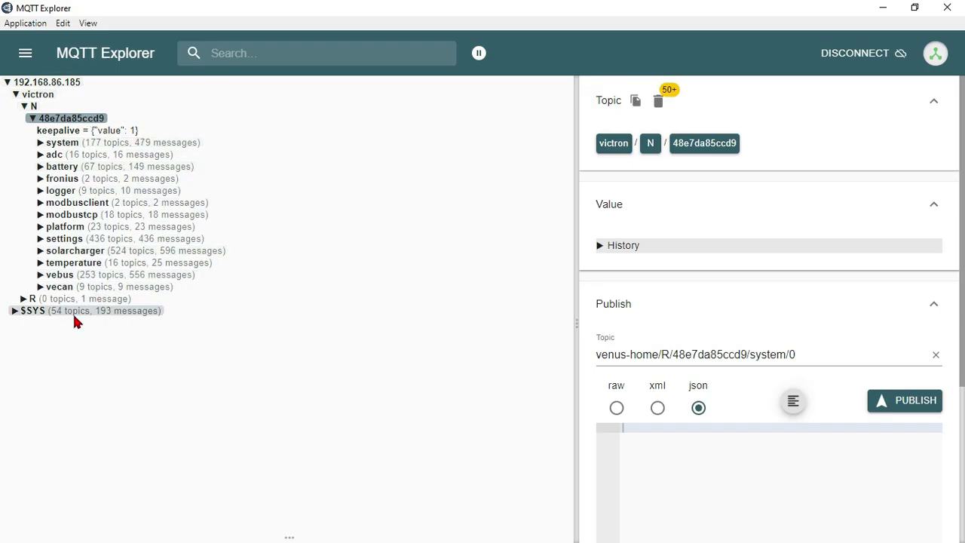
key("alt+Tab")
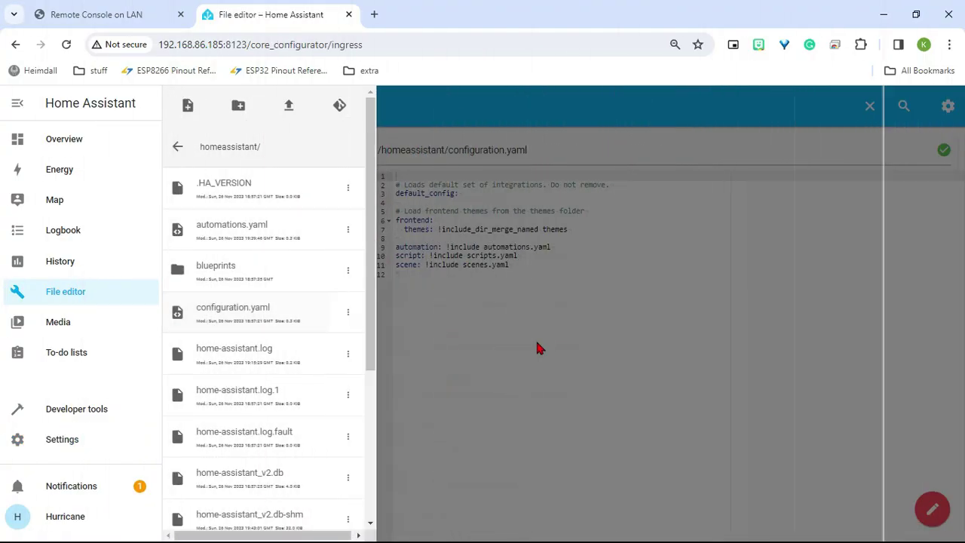
In the File editor, add 'mqtt: !include mqtt.yaml' on line 12 of configuration.yaml and save.
left_click(539, 344)
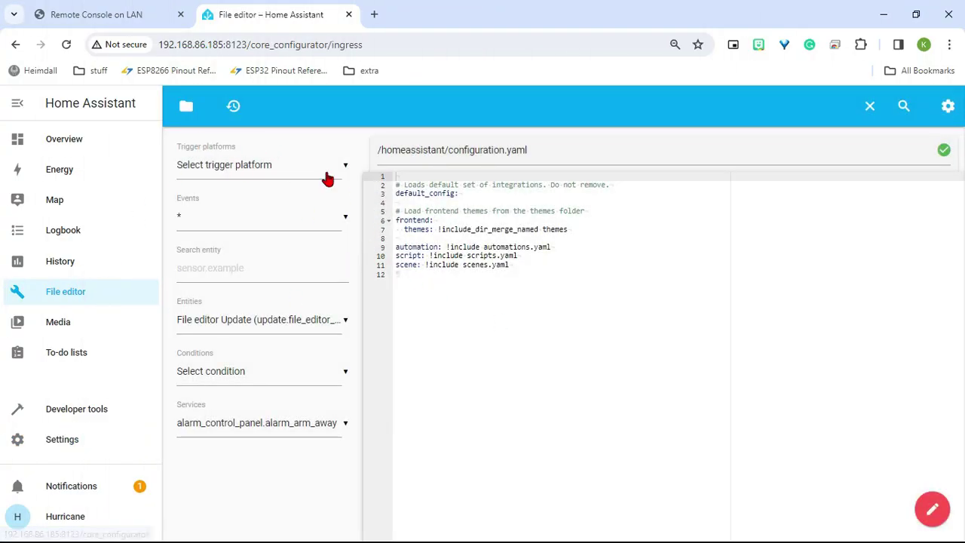
left_click(186, 110)
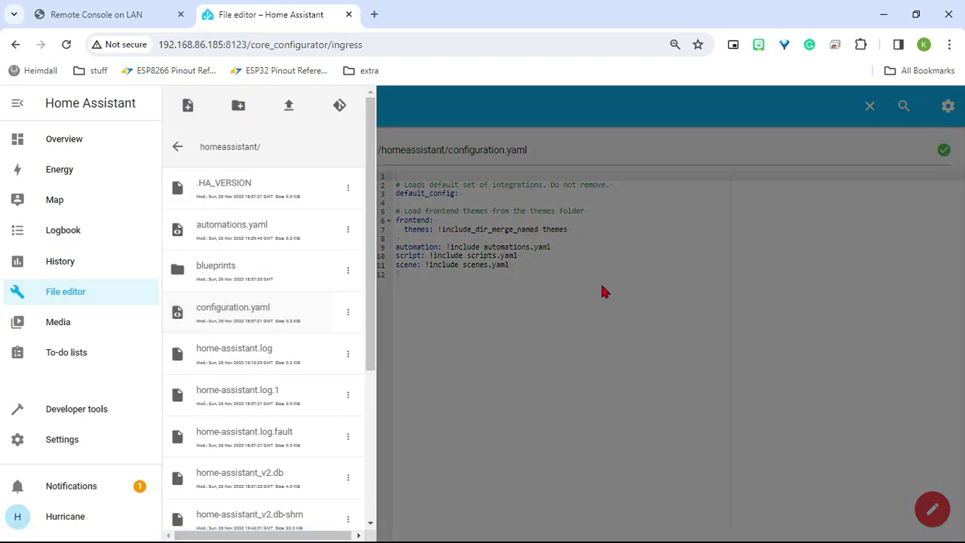
left_click(412, 298)
left_click(414, 273)
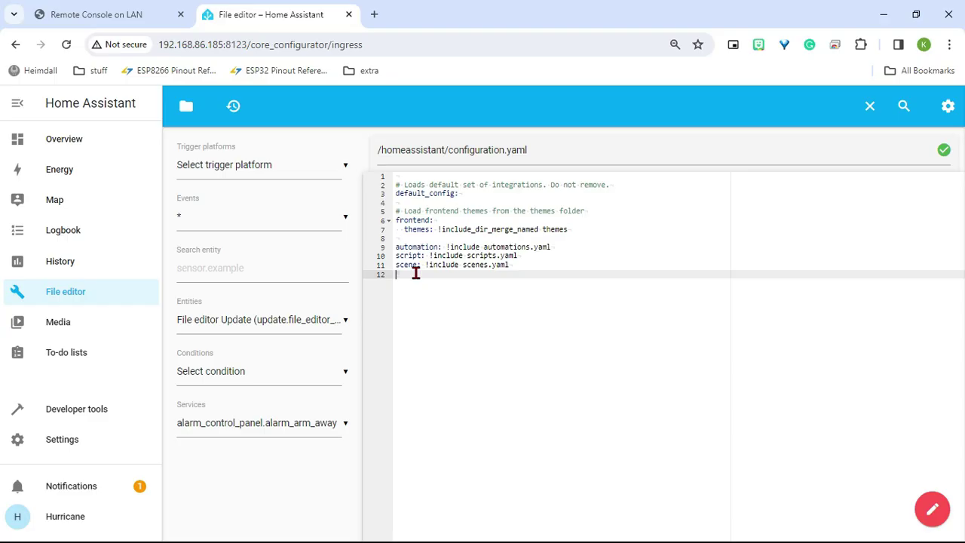
type("mqtt")
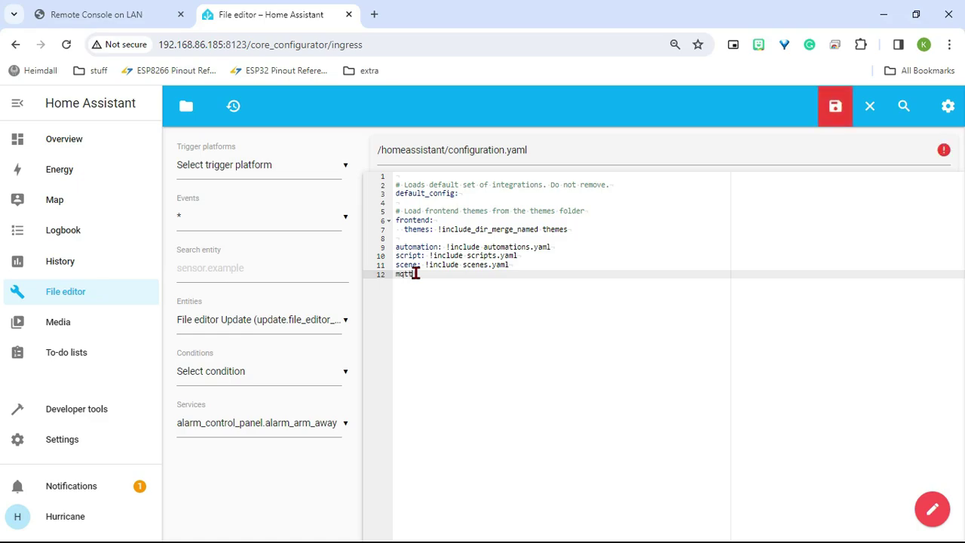
type(": !include mqtt.yaml")
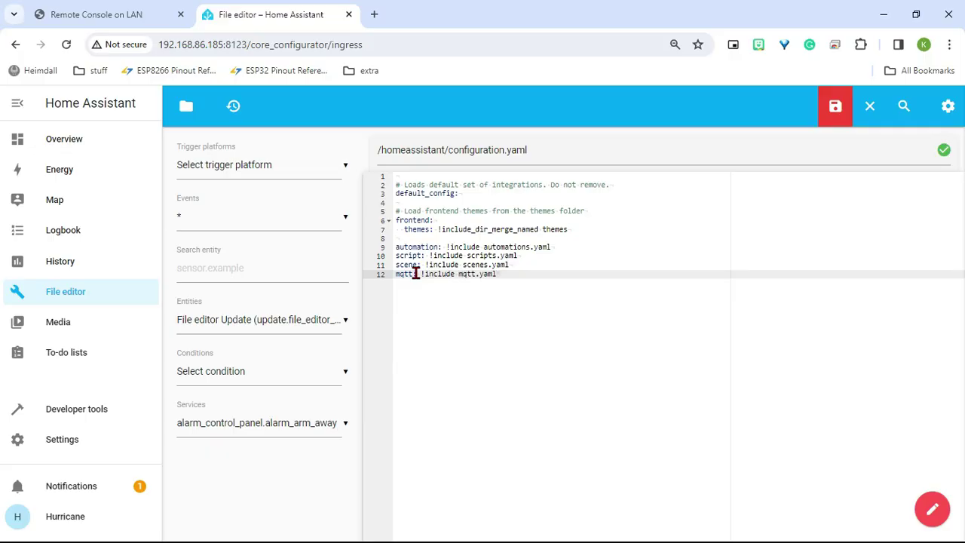
left_click(833, 119)
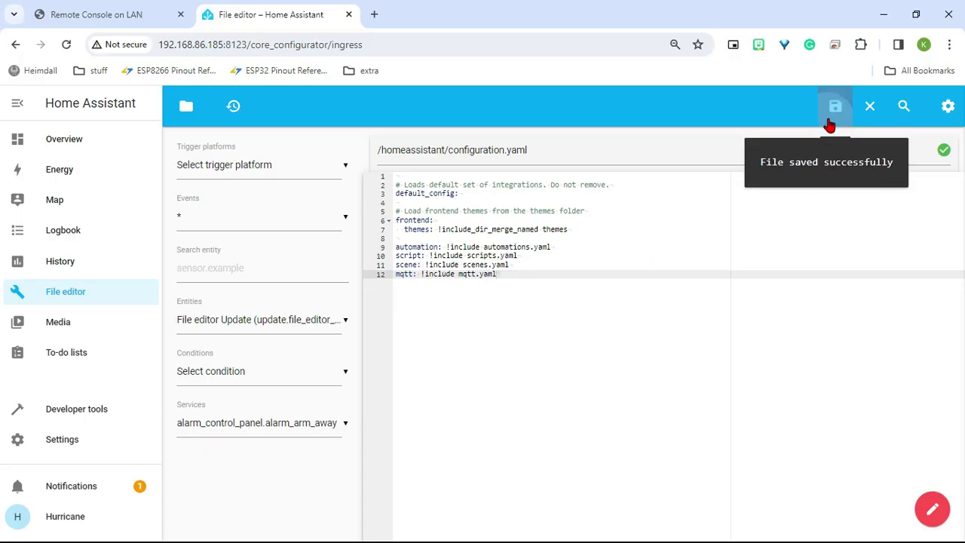
Create a new file named mqtt.yaml in the homeassistant folder and open it in the editor.
left_click(188, 112)
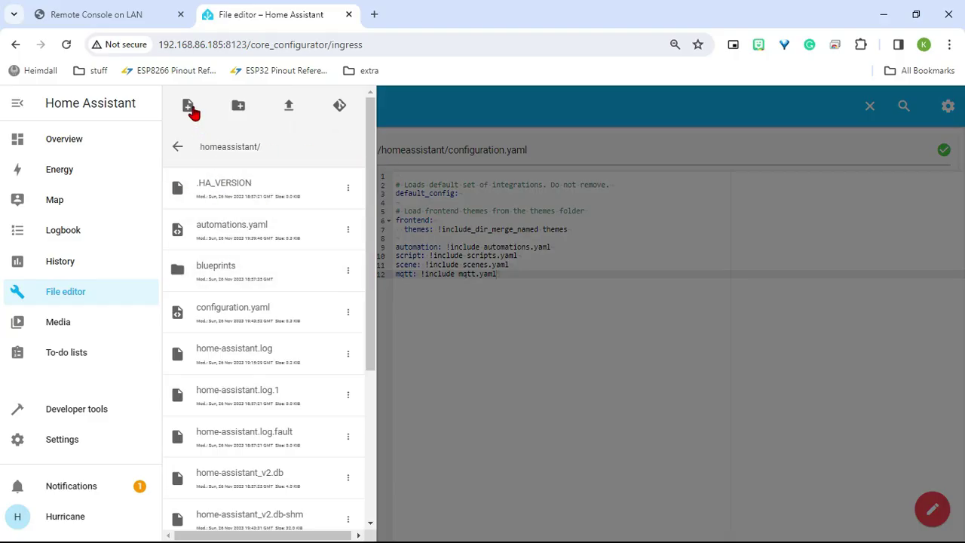
left_click(188, 110)
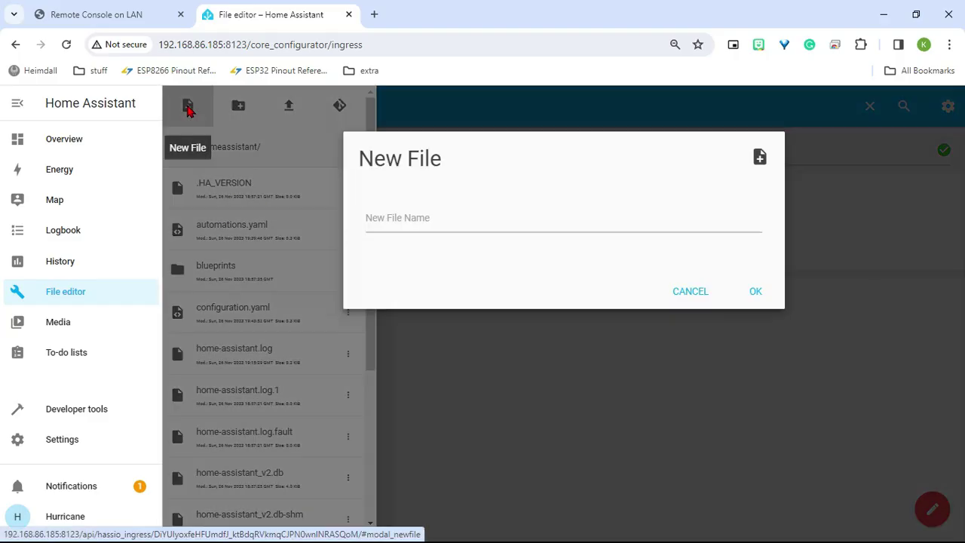
left_click(445, 228)
type("mqtt.yaml")
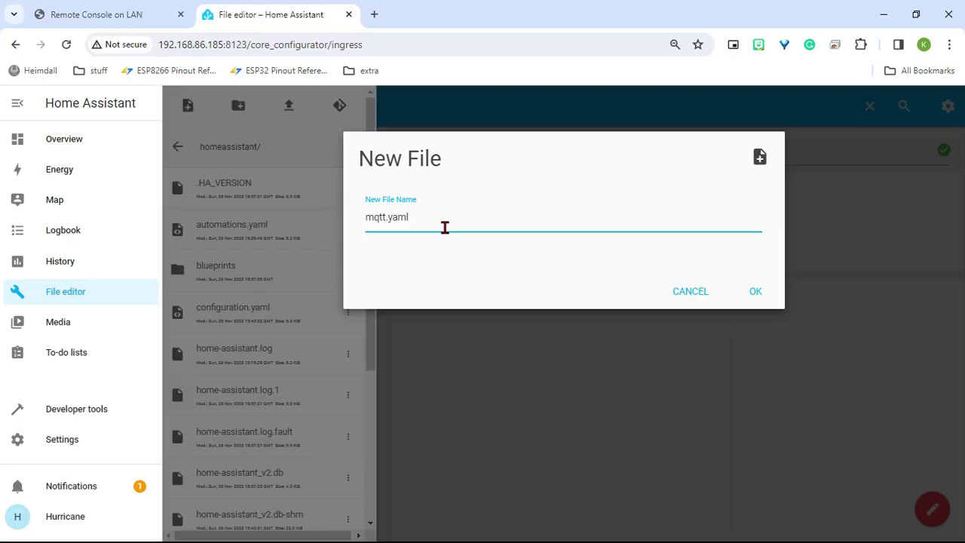
left_click(756, 296)
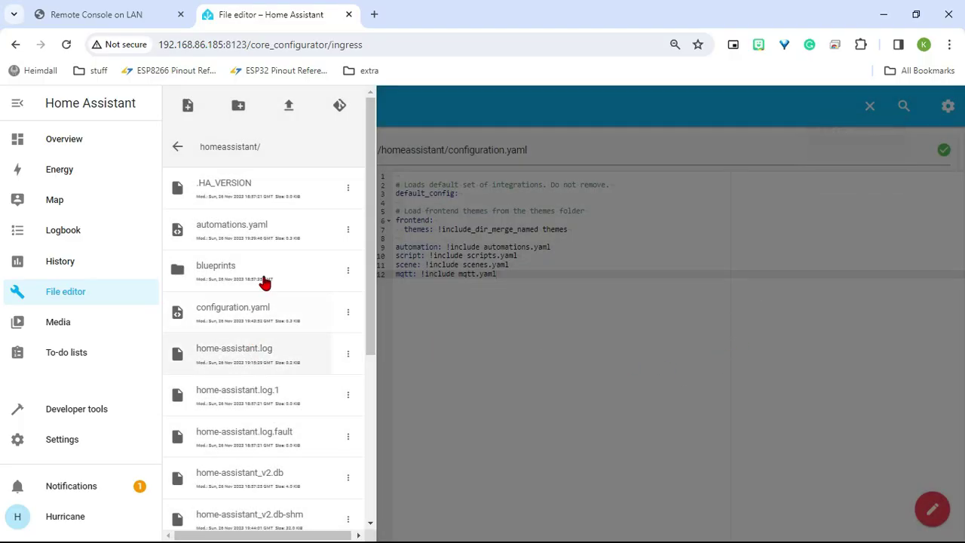
scroll(279, 297, "down", 3)
scroll(280, 298, "down", 1)
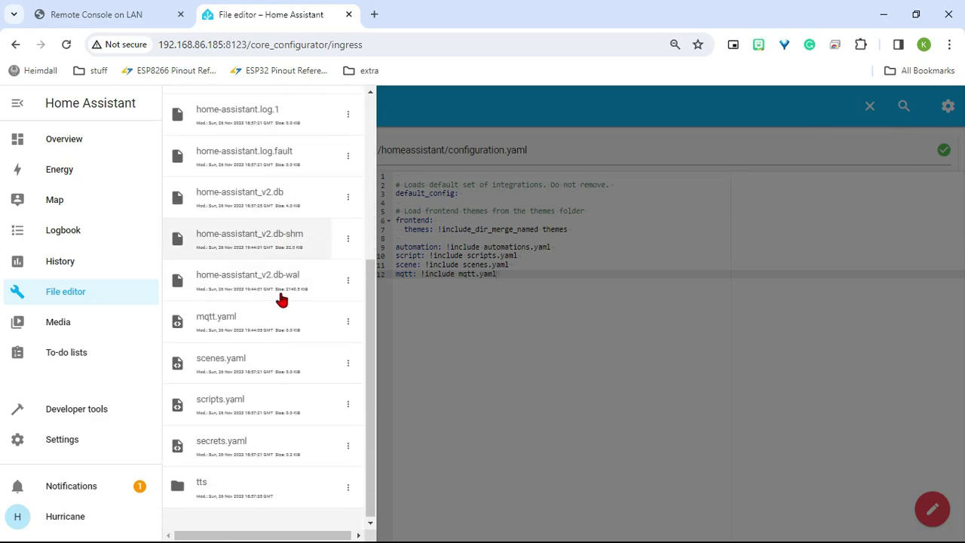
left_click(269, 321)
left_click(530, 304)
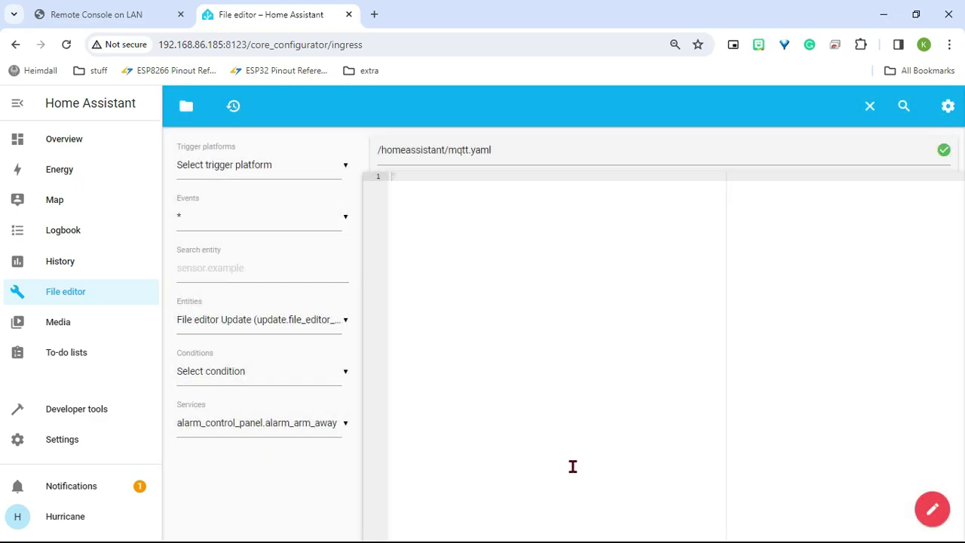
Paste the Victron sensor YAML definitions into mqtt.yaml and save it.
left_click(425, 178)
key("ctrl+v")
scroll(491, 430, "up", 12)
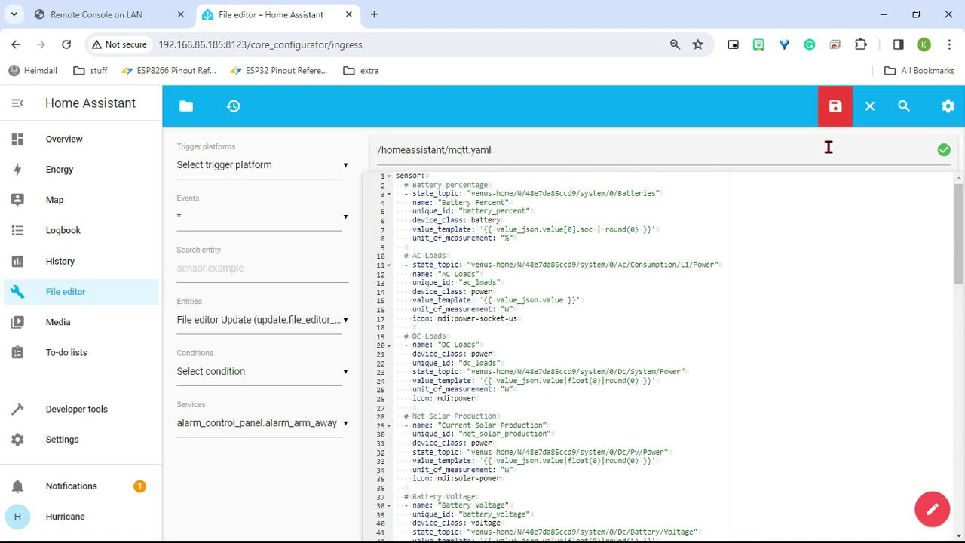
left_click(847, 113)
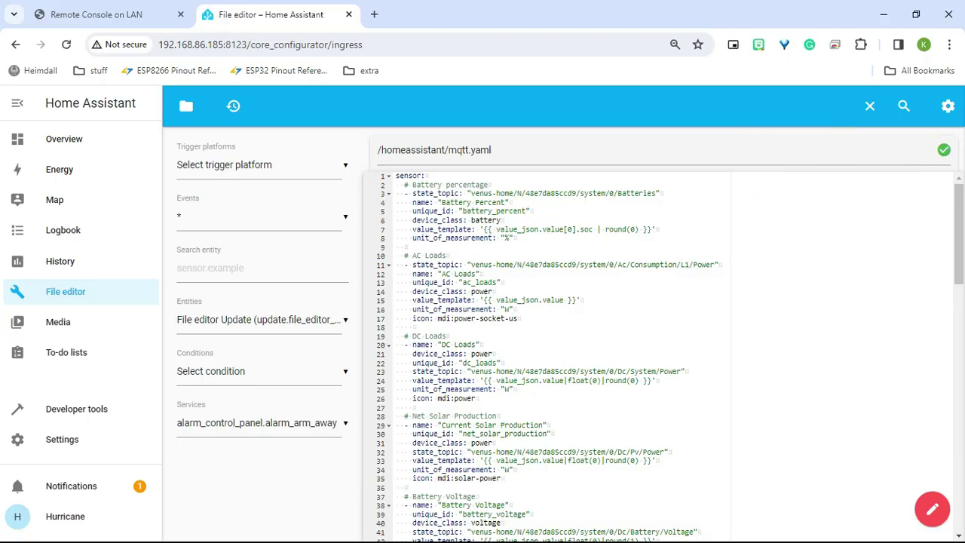
Select the device ID 48e7da85ccd9 on line 3 of mqtt.yaml.
double_click(551, 193)
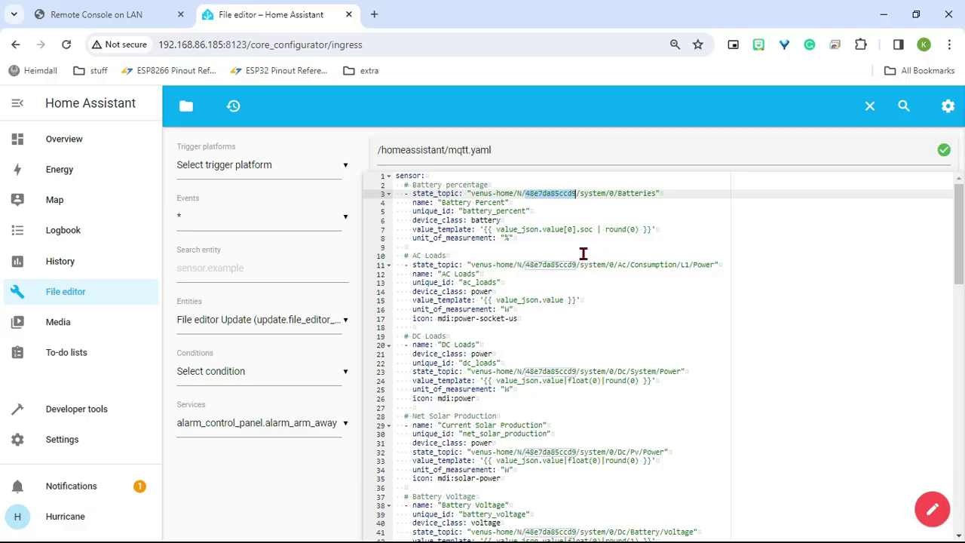
left_click(526, 194)
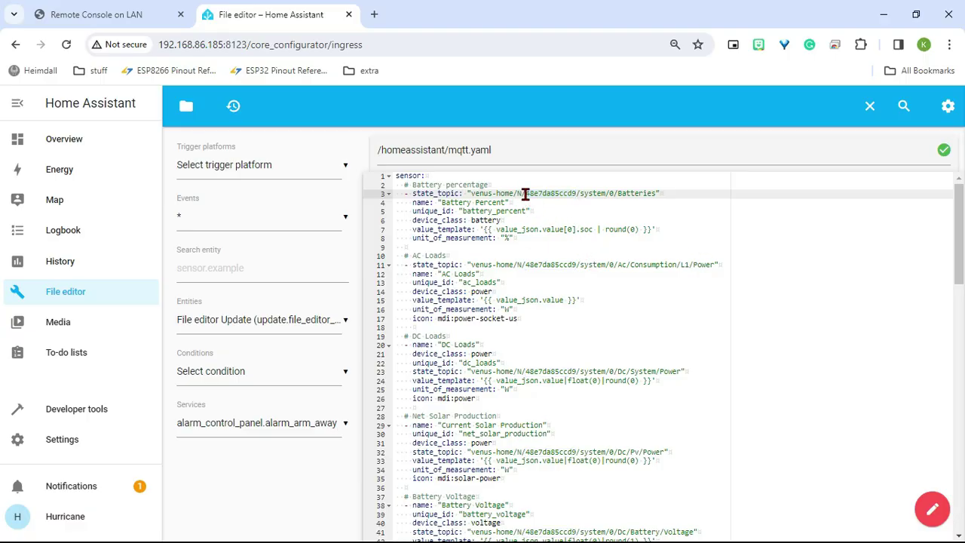
left_click_drag(527, 194, 576, 193)
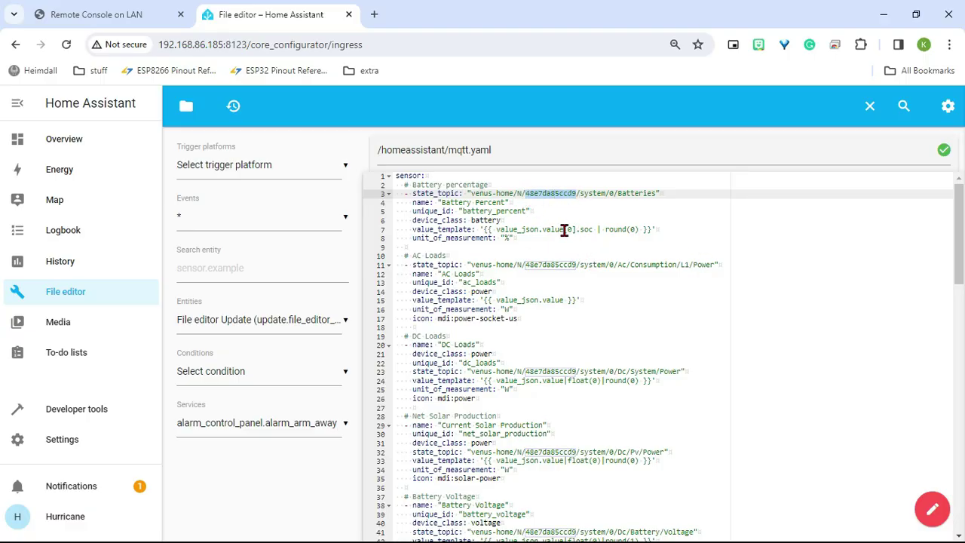
left_click(552, 372)
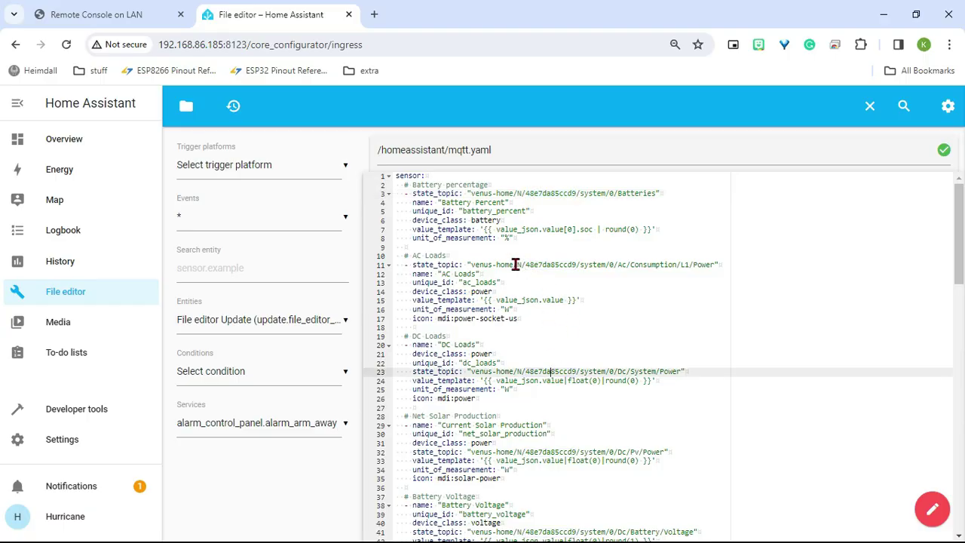